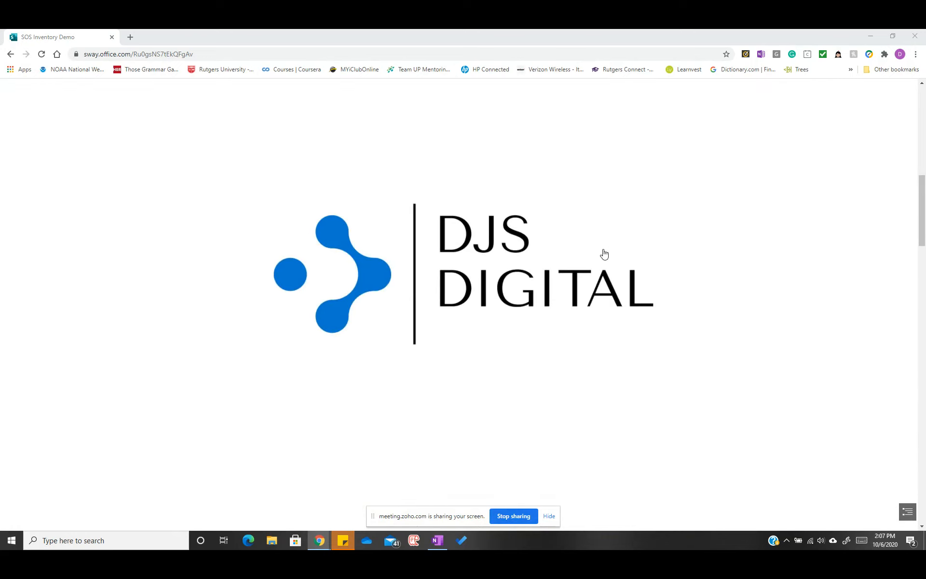
Go through the SOS Inventory Demo presentation, covering the presenter introduction, product features, integrations and discount offer
{"action": "scroll", "coordinate": [712, 247], "scroll_direction": "down", "scroll_amount": 10}
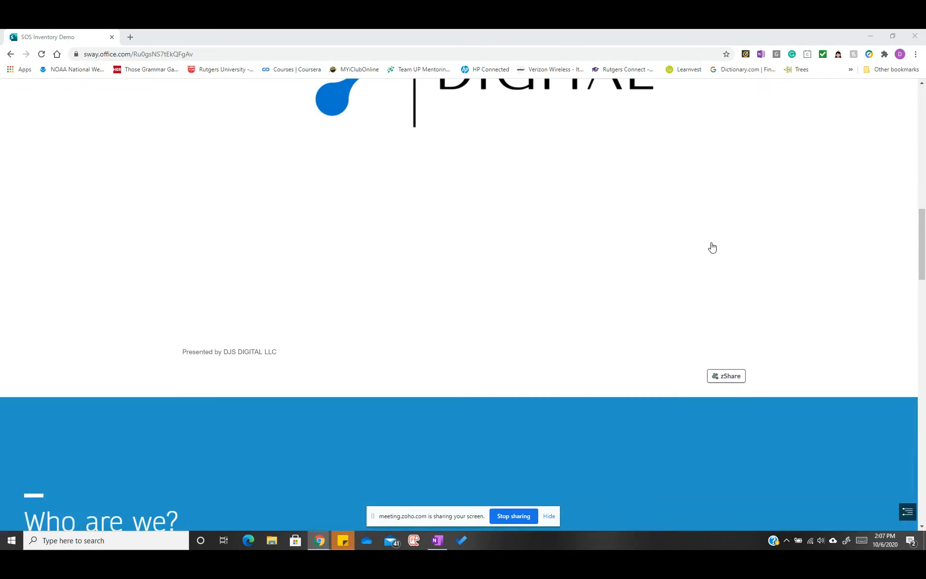
{"action": "scroll", "coordinate": [712, 247], "scroll_direction": "down", "scroll_amount": 2}
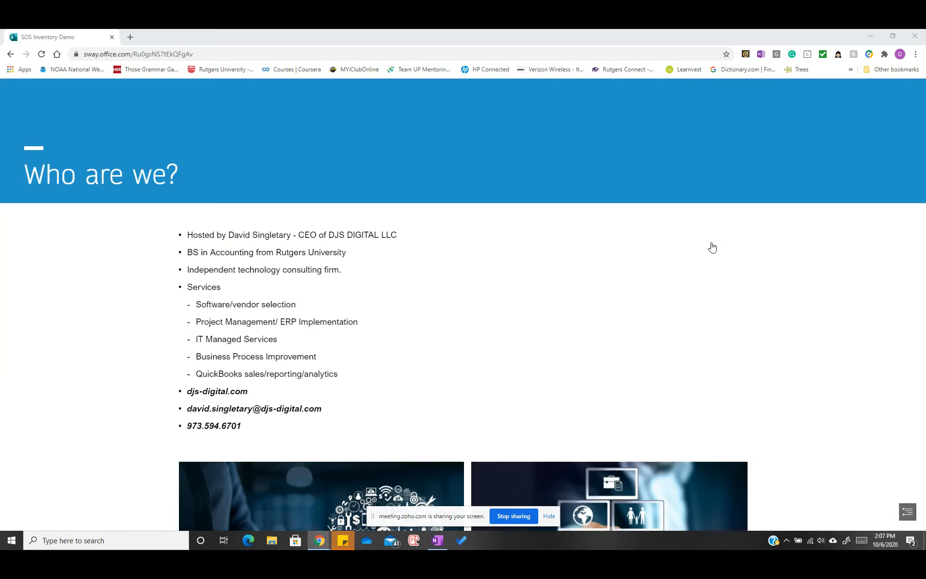
{"action": "scroll", "coordinate": [712, 244], "scroll_direction": "down", "scroll_amount": 10}
{"action": "scroll", "coordinate": [714, 236], "scroll_direction": "down", "scroll_amount": 3}
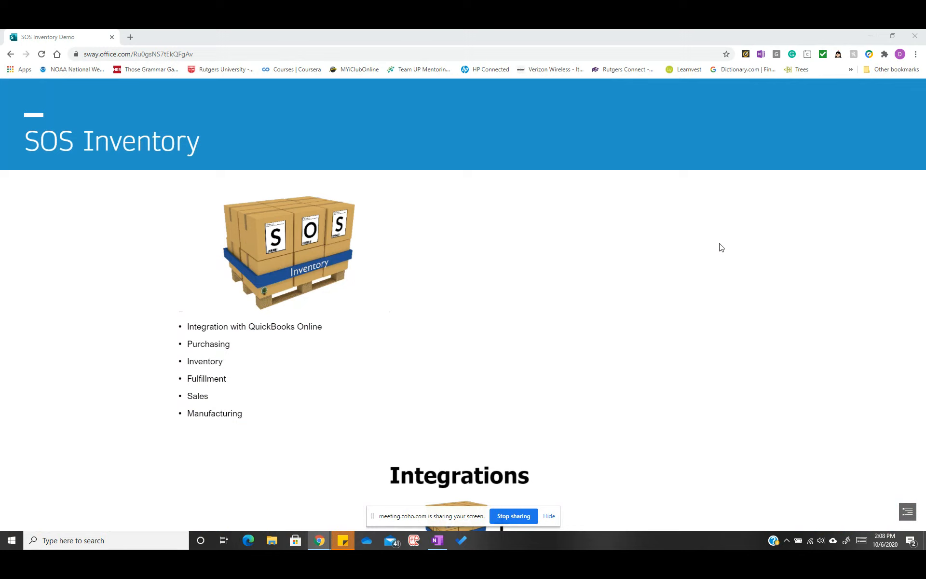
{"action": "scroll", "coordinate": [721, 247], "scroll_direction": "down", "scroll_amount": 5}
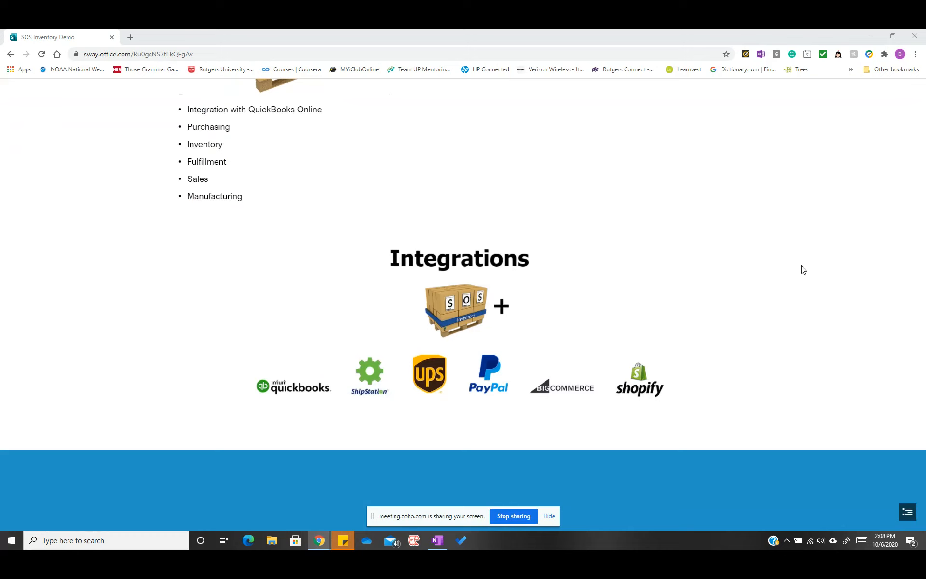
{"action": "scroll", "coordinate": [802, 269], "scroll_direction": "down", "scroll_amount": 6}
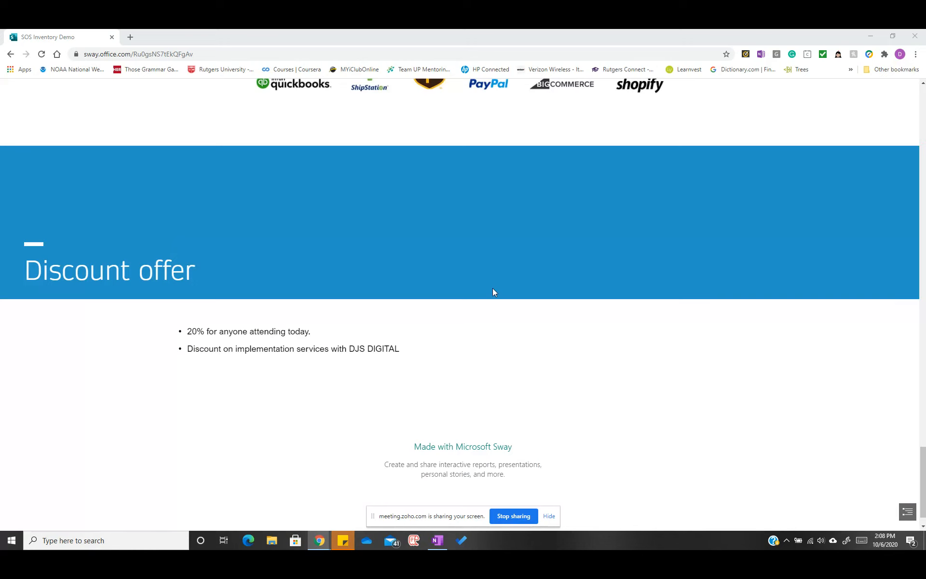
{"action": "scroll", "coordinate": [493, 289], "scroll_direction": "up", "scroll_amount": 10}
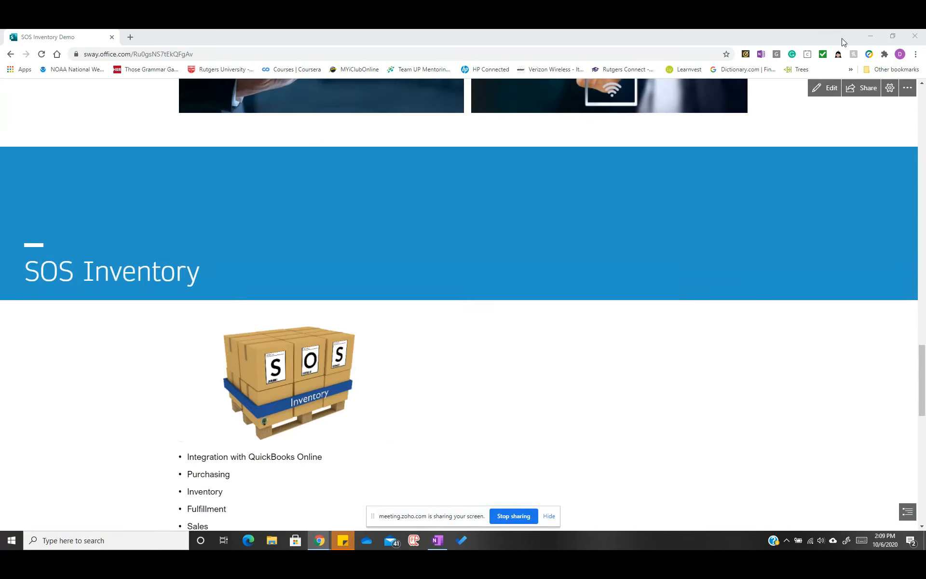
Switch to the SOS Inventory dashboard and update it to hide the open work orders and transactions-to-send metrics
{"action": "mouse_move", "coordinate": [320, 534]}
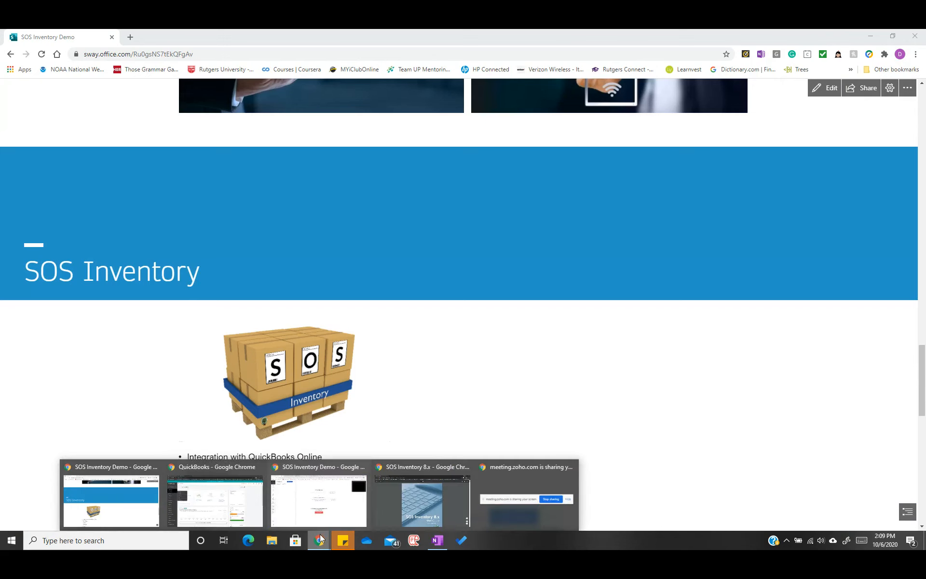
{"action": "left_click", "coordinate": [128, 498]}
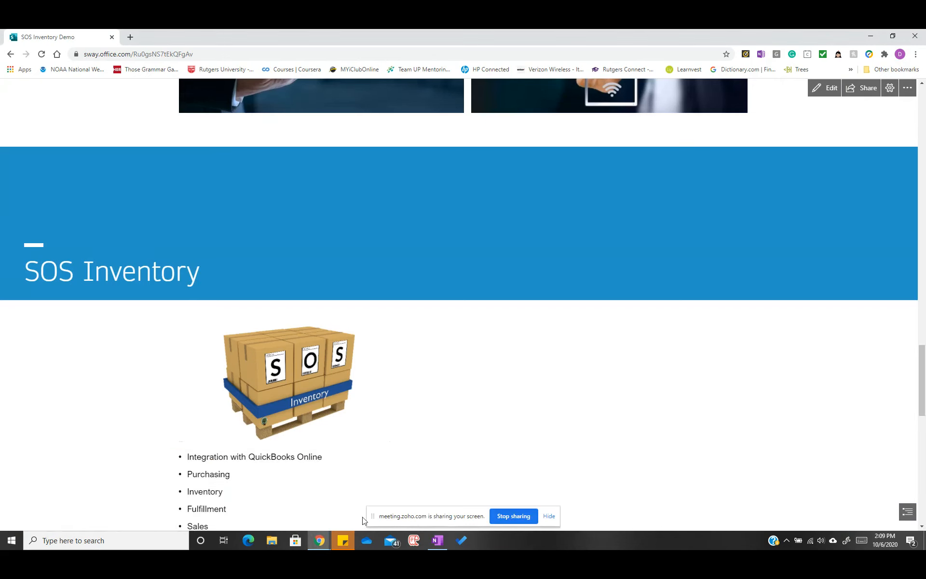
{"action": "mouse_move", "coordinate": [319, 536]}
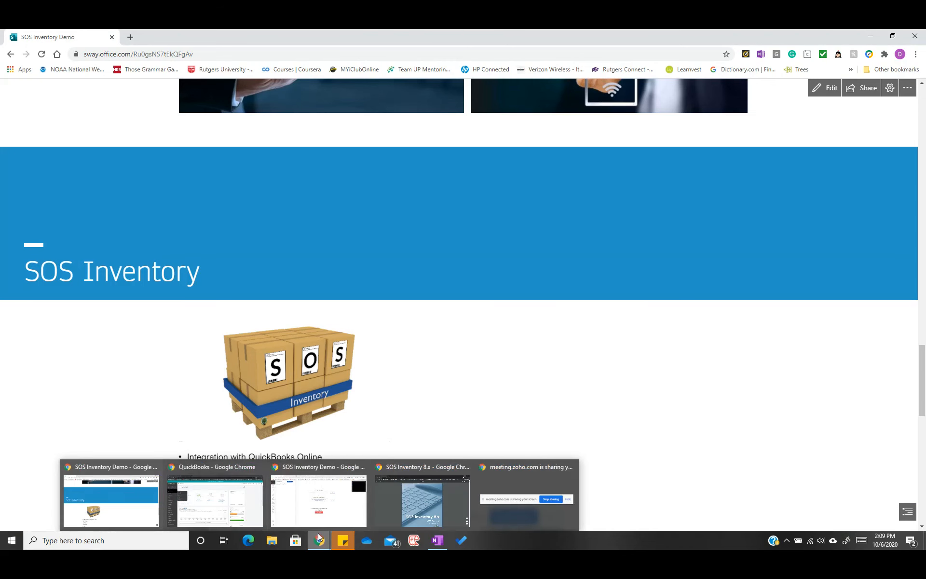
{"action": "left_click", "coordinate": [242, 491]}
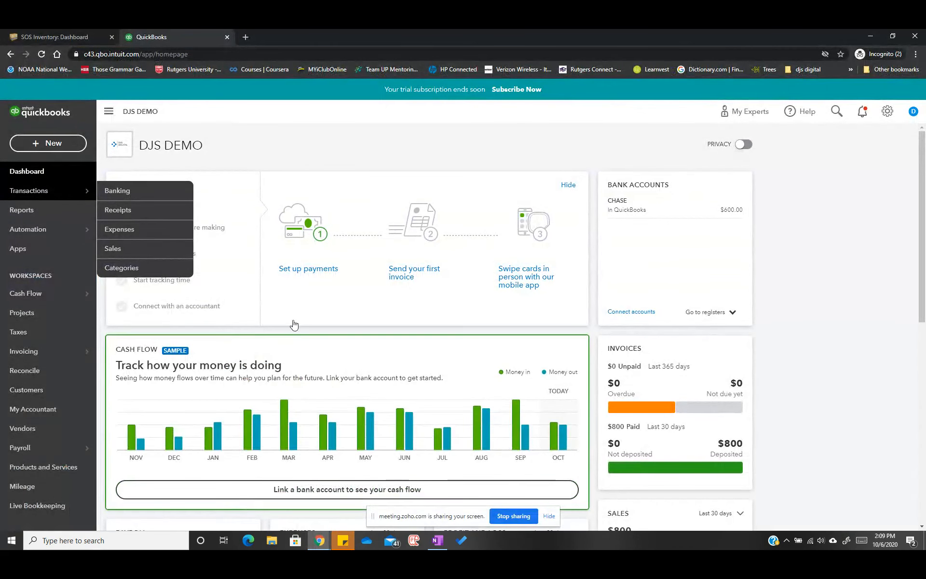
{"action": "left_click", "coordinate": [82, 39]}
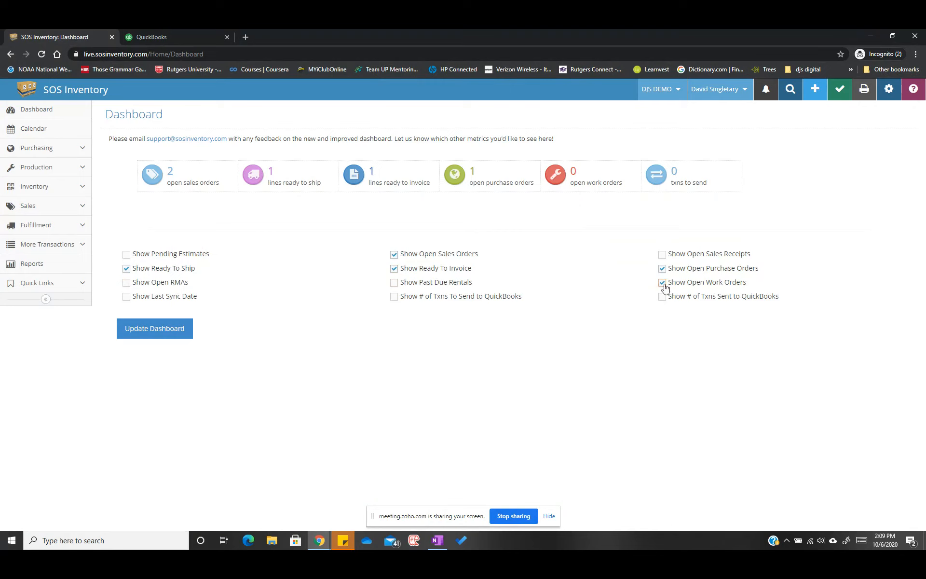
{"action": "left_click", "coordinate": [154, 334]}
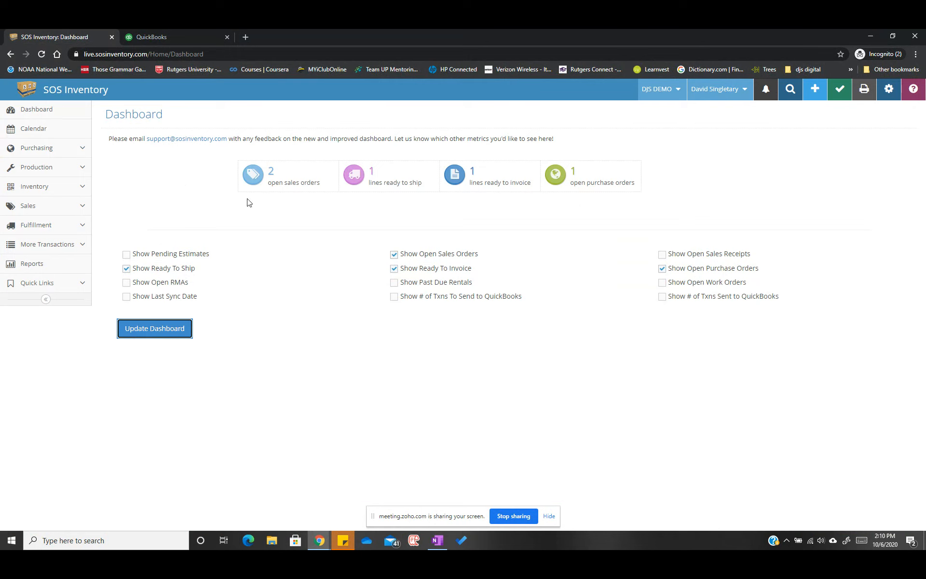
Open the calendar and view the October 2020 schedule by week and by day
{"action": "left_click", "coordinate": [55, 131]}
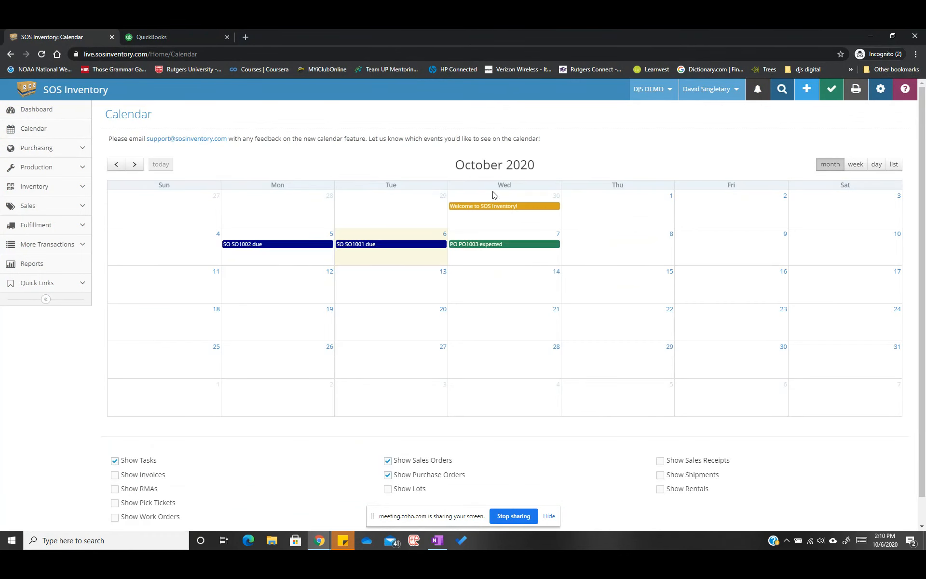
{"action": "scroll", "coordinate": [104, 455], "scroll_direction": "down", "scroll_amount": 1}
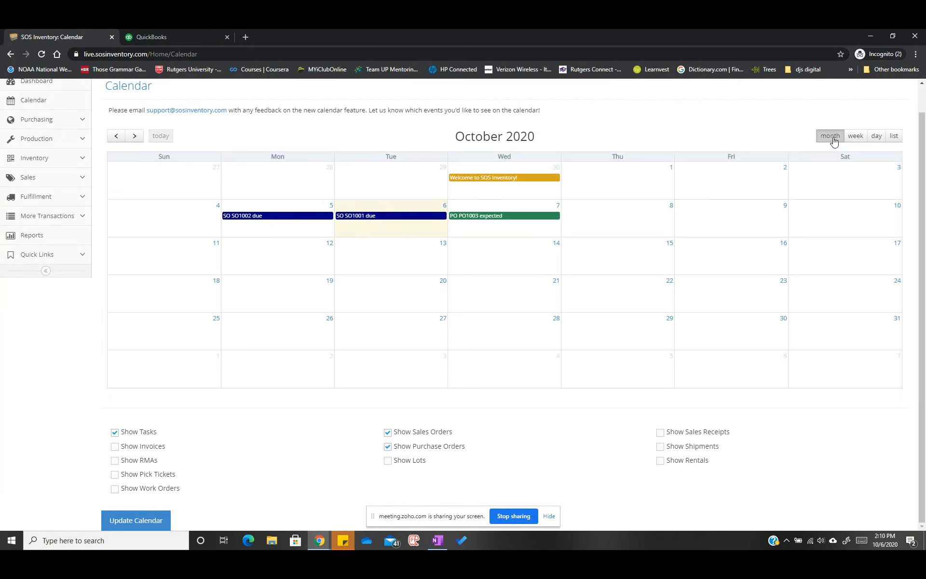
{"action": "left_click", "coordinate": [855, 137]}
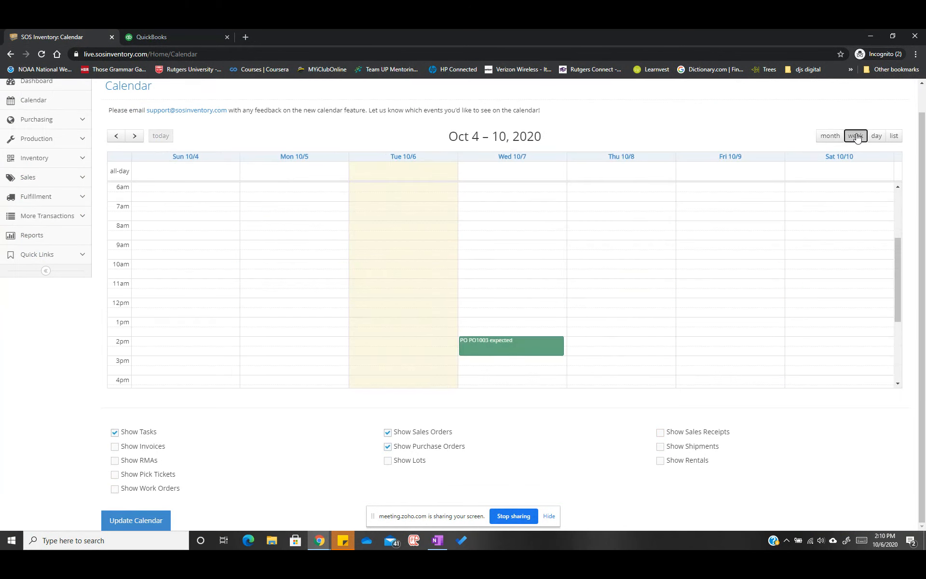
{"action": "left_click", "coordinate": [876, 136]}
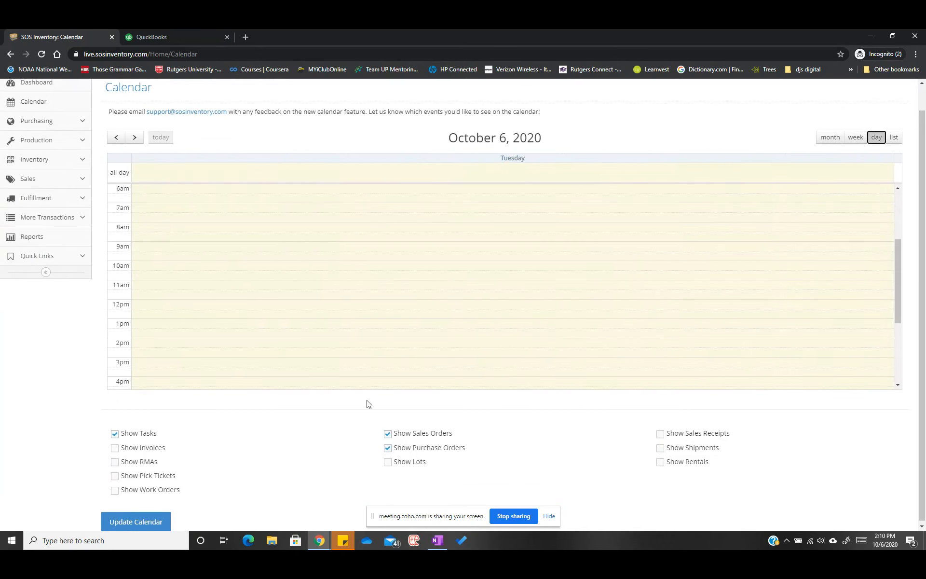
{"action": "scroll", "coordinate": [367, 405], "scroll_direction": "up", "scroll_amount": 1}
{"action": "scroll", "coordinate": [389, 386], "scroll_direction": "down", "scroll_amount": 2}
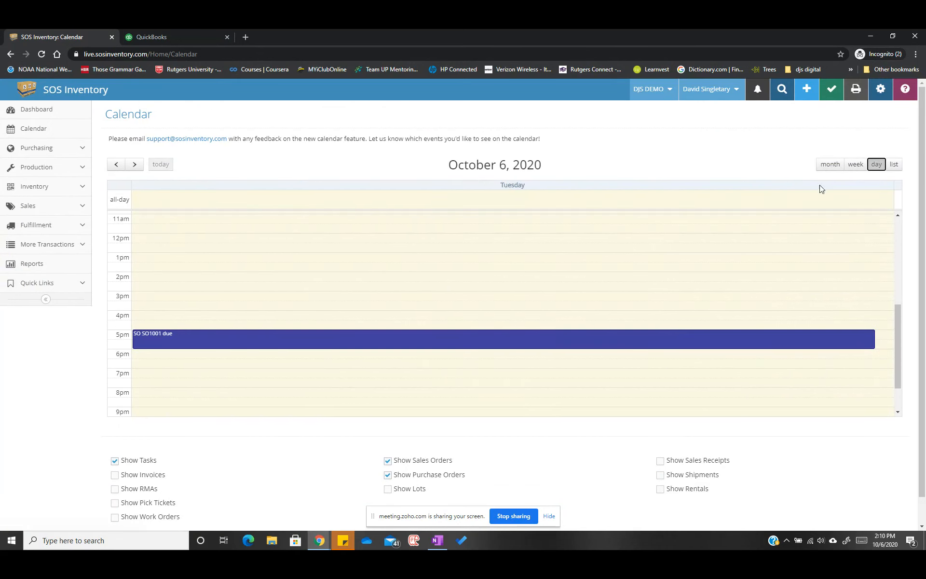
View the calendar as a list, return to the weekly layout and look through the hours of Oct 4–10
{"action": "left_click", "coordinate": [892, 164]}
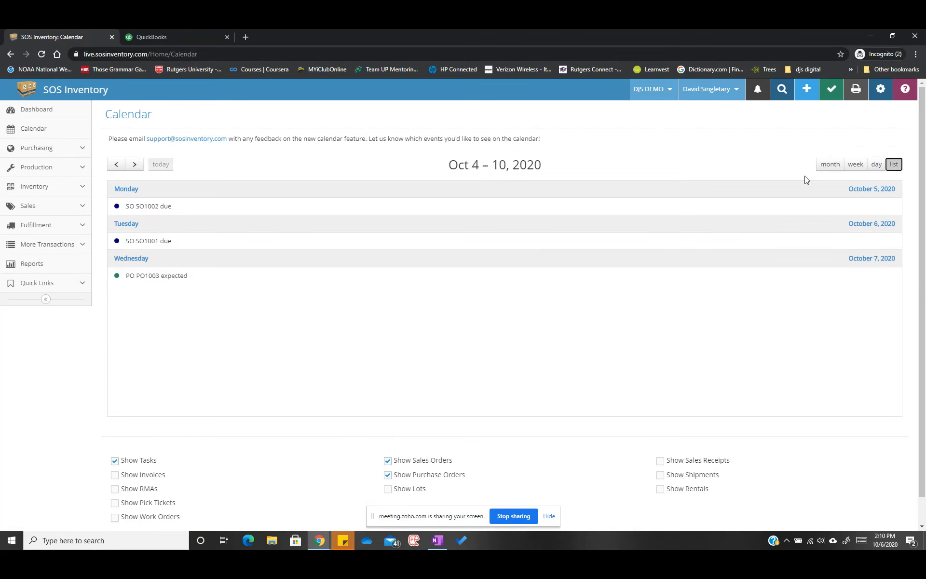
{"action": "left_click", "coordinate": [854, 164]}
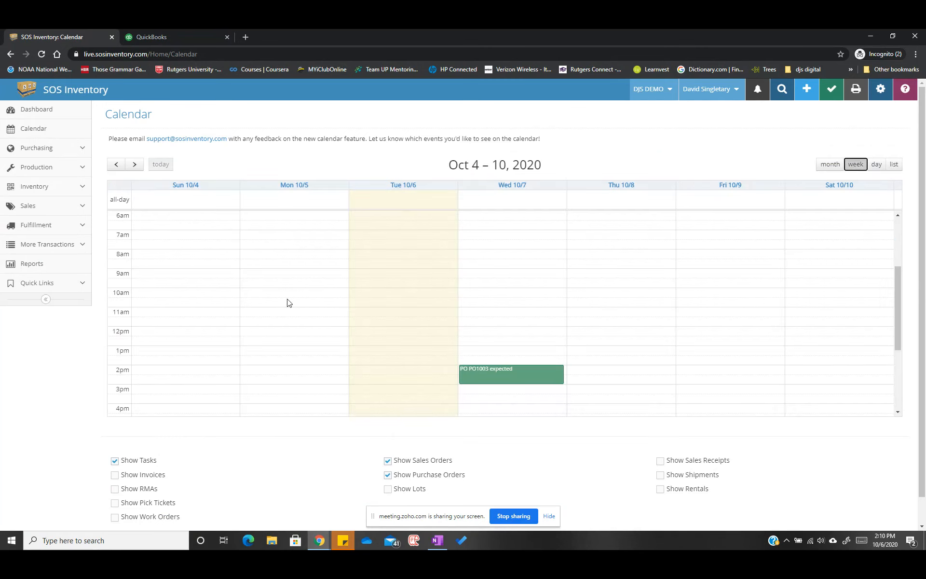
{"action": "scroll", "coordinate": [382, 354], "scroll_direction": "up", "scroll_amount": 3}
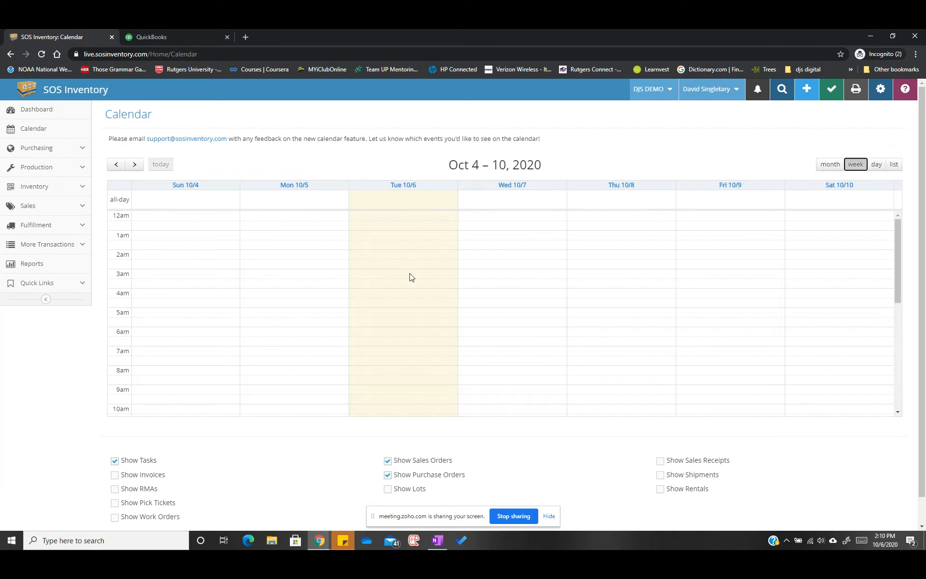
{"action": "scroll", "coordinate": [411, 284], "scroll_direction": "down", "scroll_amount": 4}
{"action": "scroll", "coordinate": [410, 289], "scroll_direction": "down", "scroll_amount": 2}
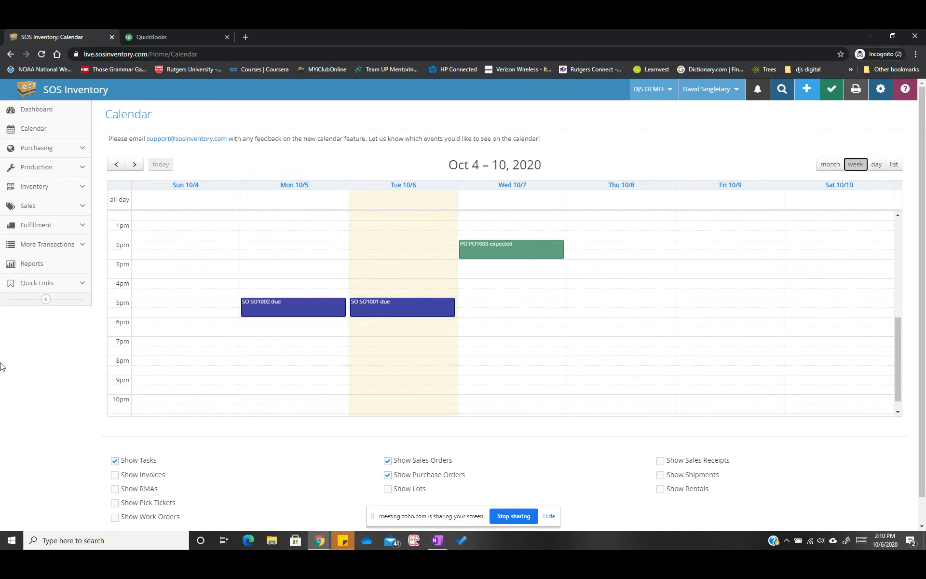
Open the inventory item list and start a new item record
{"action": "left_click", "coordinate": [46, 148]}
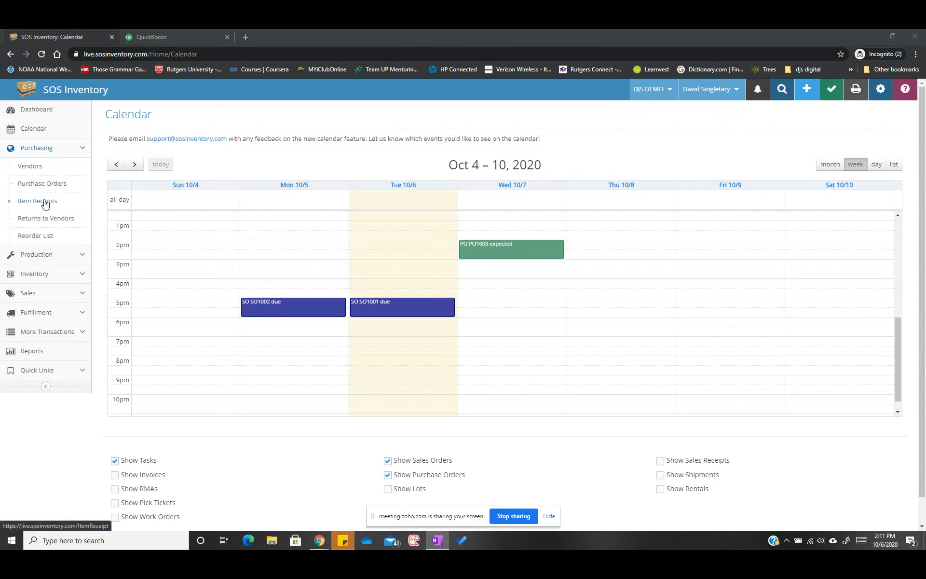
{"action": "left_click", "coordinate": [50, 275]}
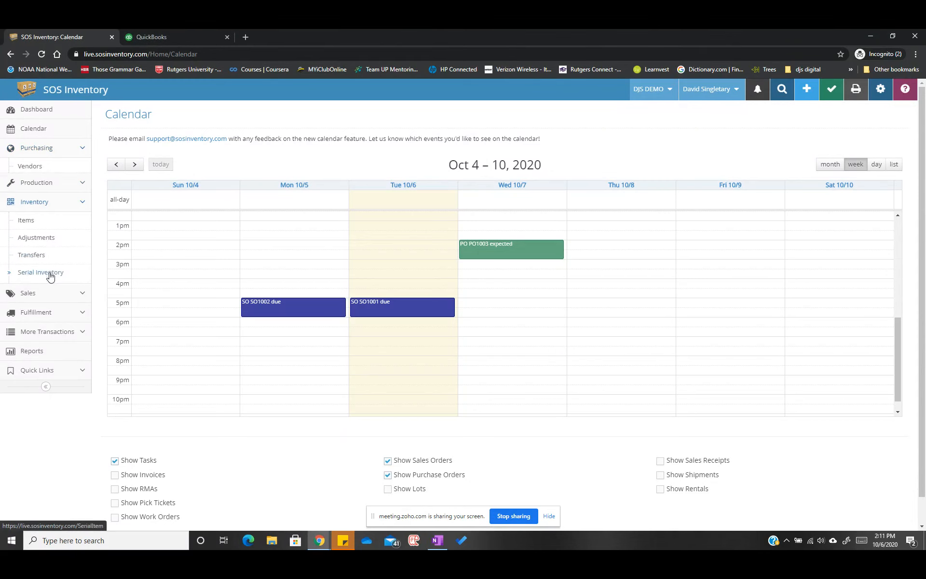
{"action": "left_click", "coordinate": [46, 212]}
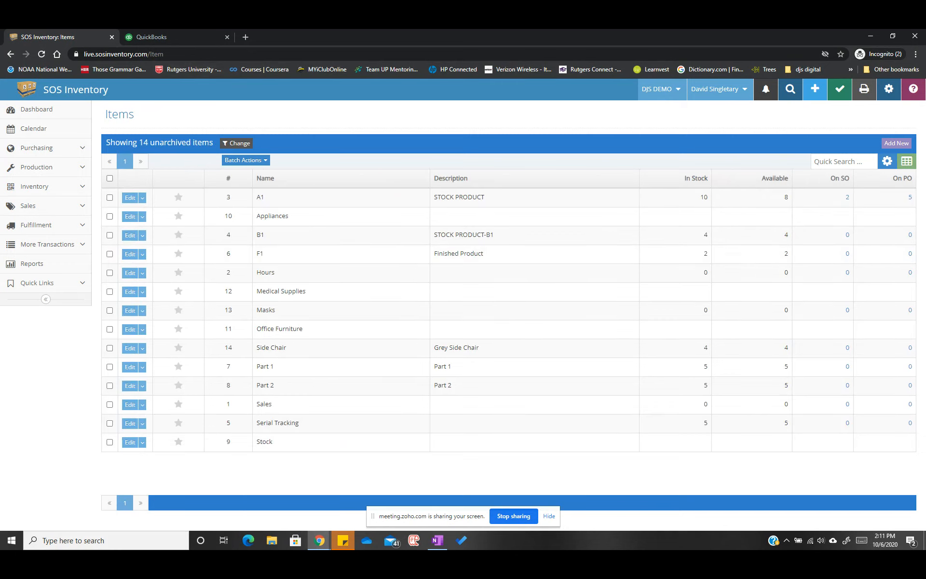
{"action": "left_click", "coordinate": [896, 144]}
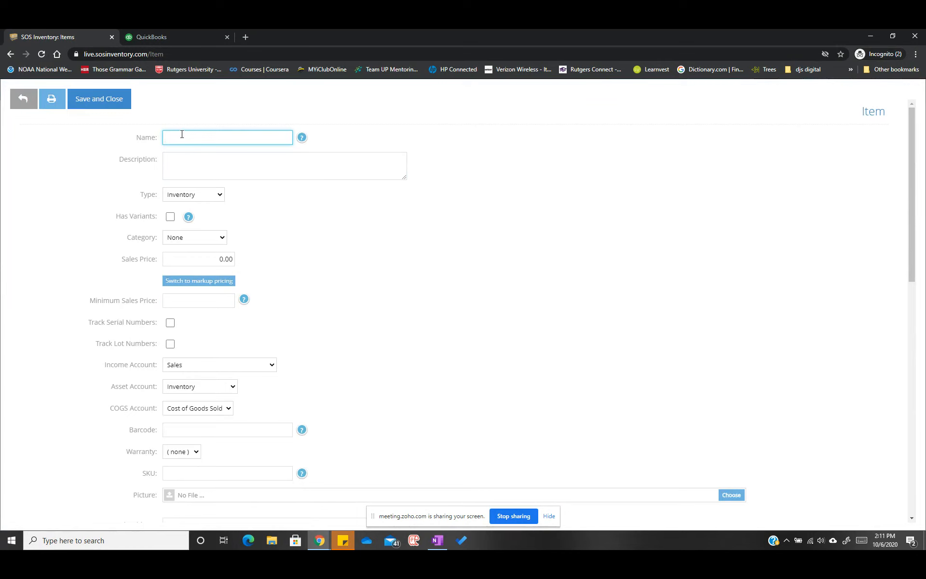
Name the new item Table123 and enter Table as its description
{"action": "type", "text": "ta"}
{"action": "key", "text": "BackSpace"}
{"action": "key", "text": "BackSpace"}
{"action": "type", "text": "Tabk"}
{"action": "key", "text": "BackSpace"}
{"action": "type", "text": "le"}
{"action": "type", "text": " 23"}
{"action": "left_click", "coordinate": [199, 166]}
{"action": "type", "text": "Table"}
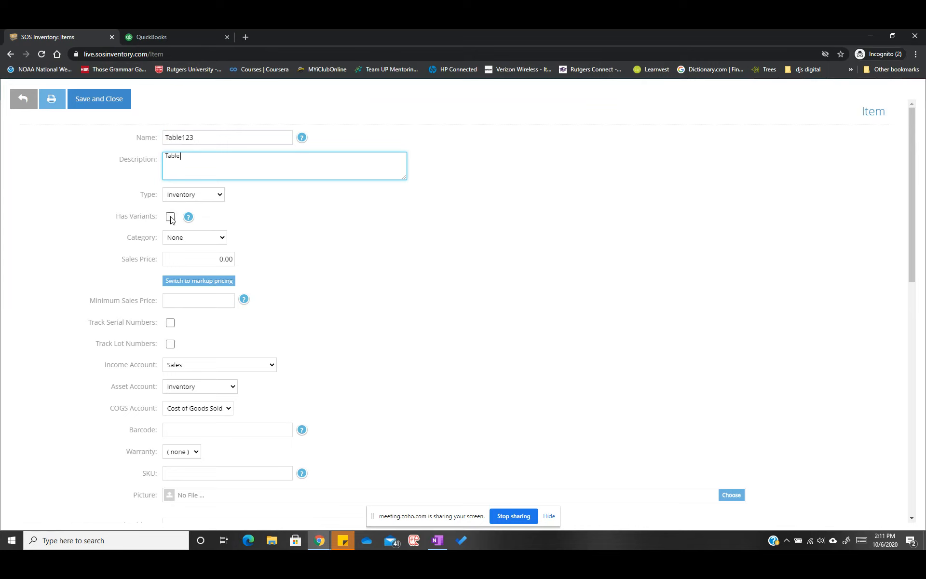
Check the explanation of the variants option and assign the item to the Office Furniture category
{"action": "mouse_move", "coordinate": [189, 222]}
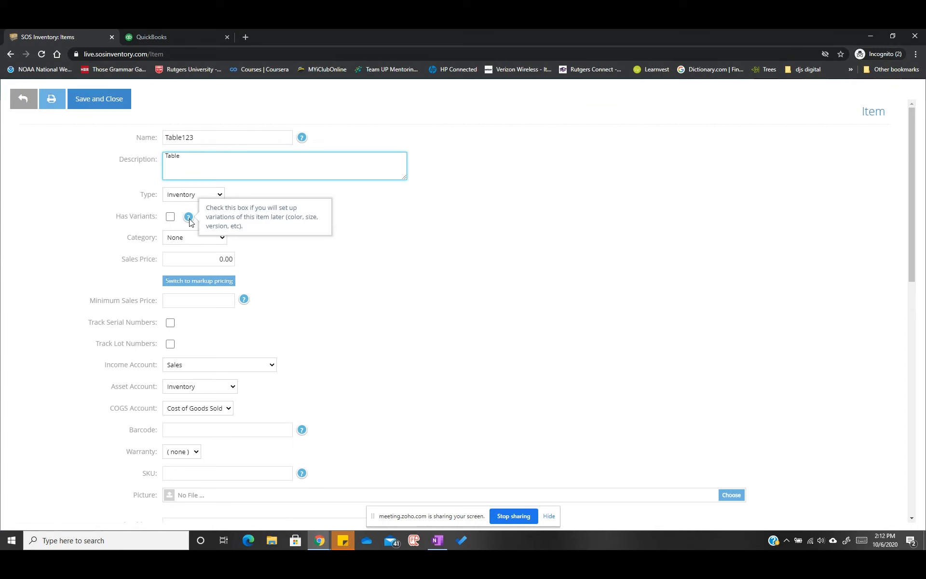
{"action": "left_click", "coordinate": [223, 240]}
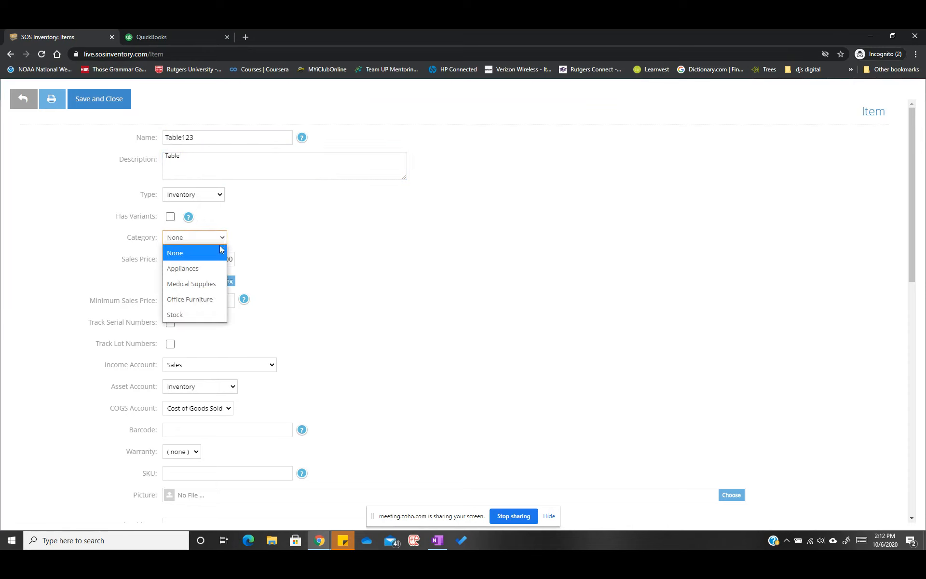
{"action": "left_click", "coordinate": [206, 299]}
Set both the sales price and the minimum sales price of the item to 200
{"action": "left_click_drag", "start_coordinate": [216, 259], "coordinate": [241, 261]}
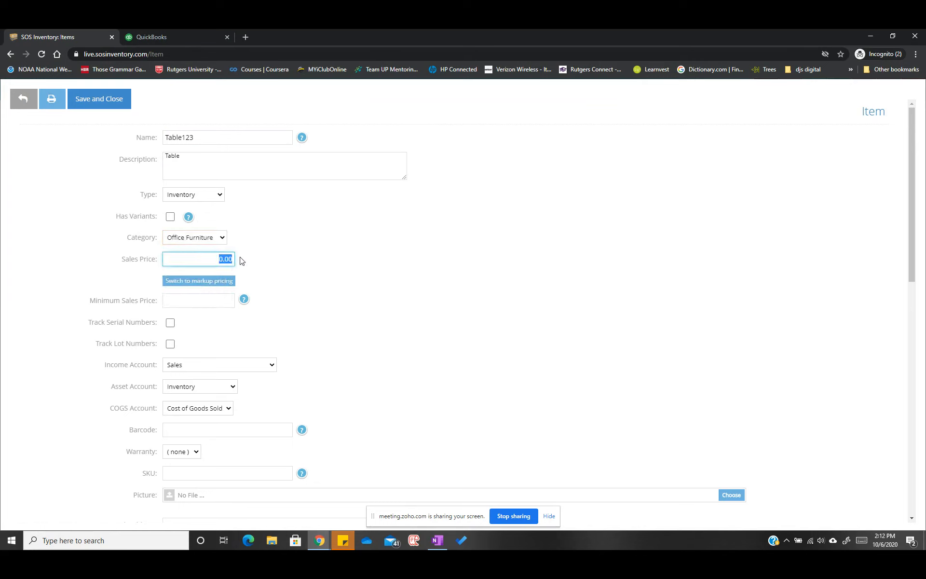
{"action": "key", "text": "BackSpace"}
{"action": "type", "text": "2000"}
{"action": "key", "text": "BackSpace"}
{"action": "left_click", "coordinate": [215, 300]}
{"action": "left_click", "coordinate": [215, 299]}
{"action": "type", "text": "200"}
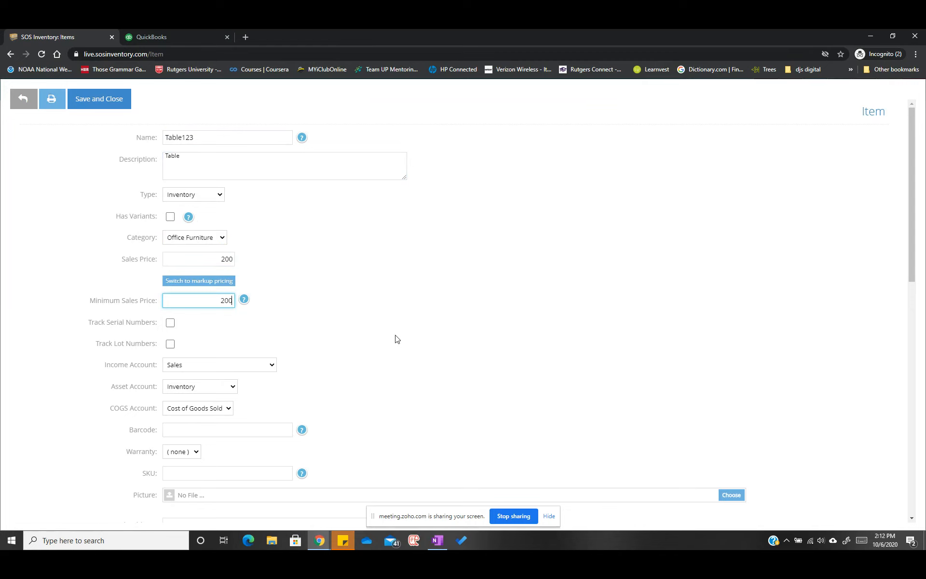
Enter T123 as the item's SKU
{"action": "scroll", "coordinate": [397, 339], "scroll_direction": "down", "scroll_amount": 1}
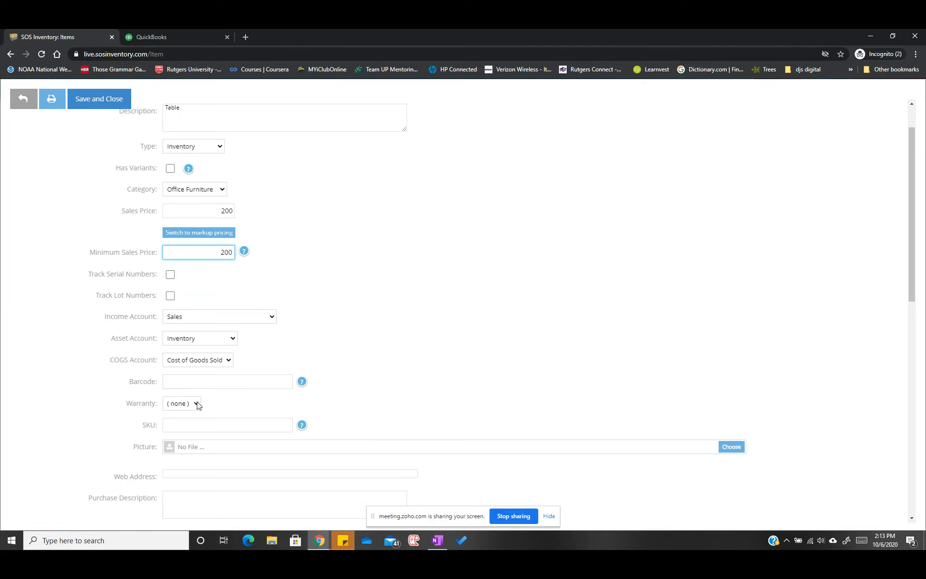
{"action": "scroll", "coordinate": [338, 347], "scroll_direction": "down", "scroll_amount": 2}
{"action": "left_click", "coordinate": [201, 328]}
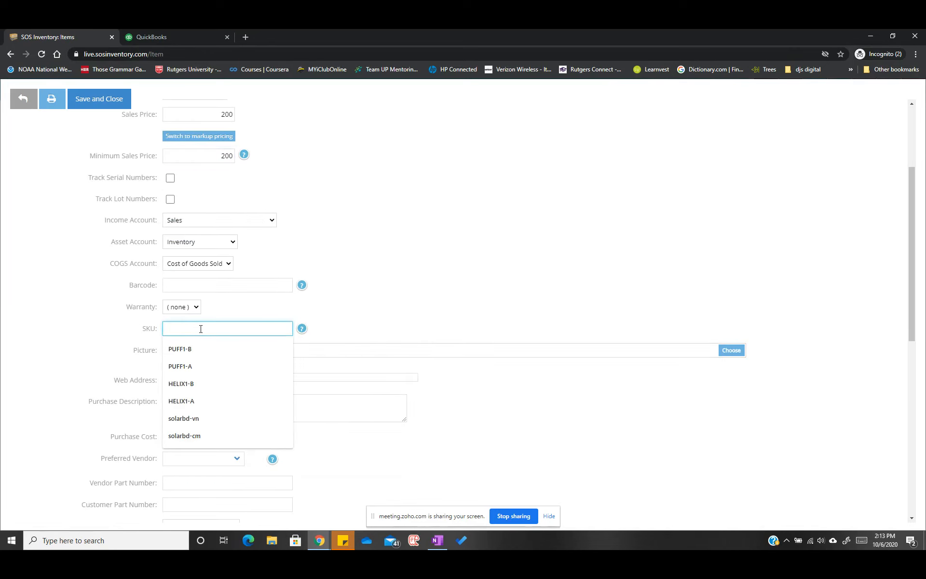
{"action": "scroll", "coordinate": [270, 190], "scroll_direction": "up", "scroll_amount": 3}
{"action": "scroll", "coordinate": [231, 328], "scroll_direction": "down", "scroll_amount": 3}
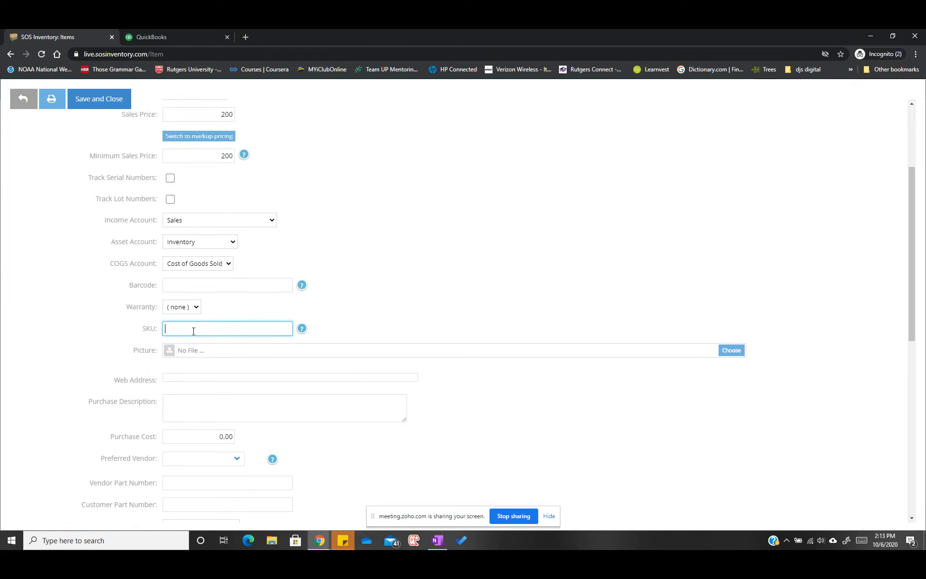
{"action": "type", "text": "T123"}
Attach the image IMG_20191013_092130.jpg from the Pictures folder as the item's picture
{"action": "left_click", "coordinate": [737, 353]}
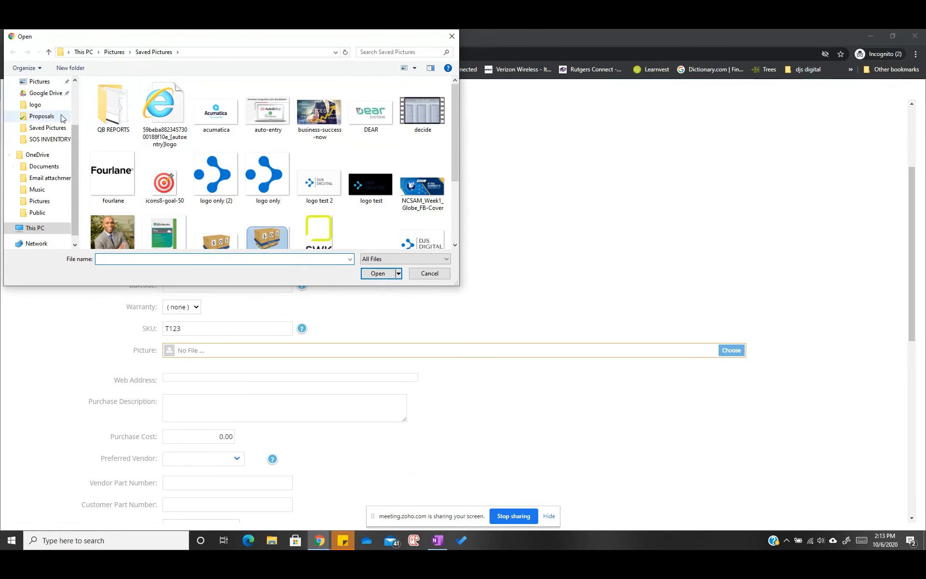
{"action": "left_click", "coordinate": [50, 85]}
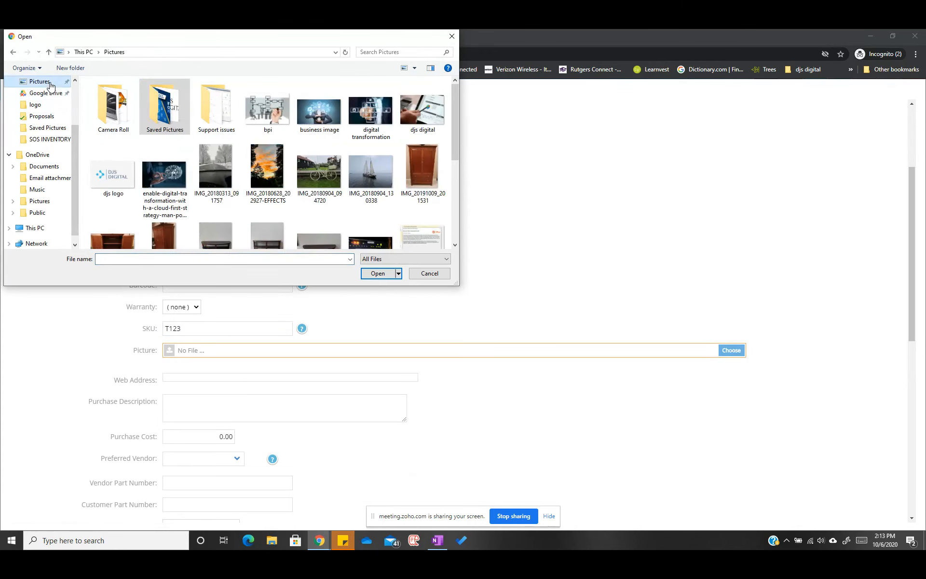
{"action": "scroll", "coordinate": [452, 135], "scroll_direction": "down", "scroll_amount": 1}
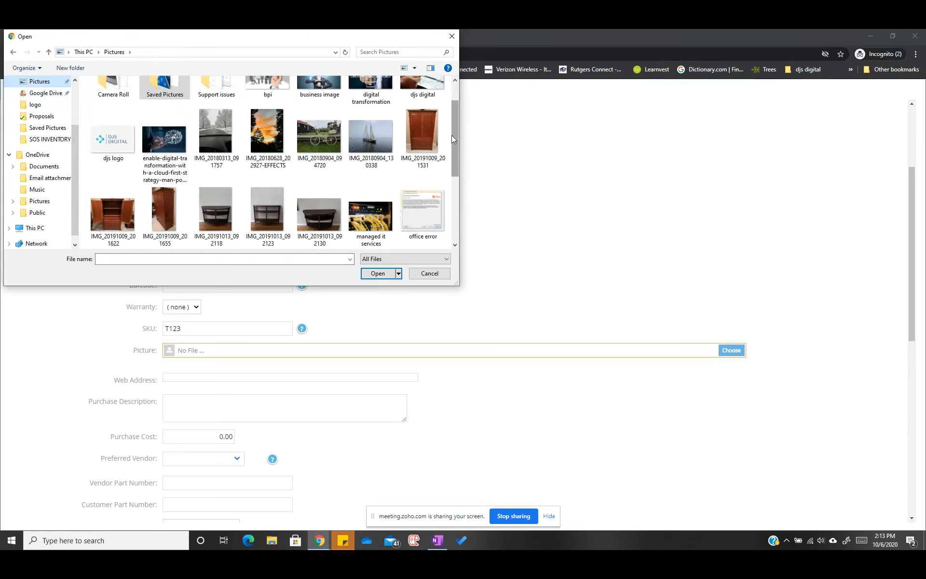
{"action": "left_click", "coordinate": [309, 216]}
{"action": "left_click", "coordinate": [376, 273]}
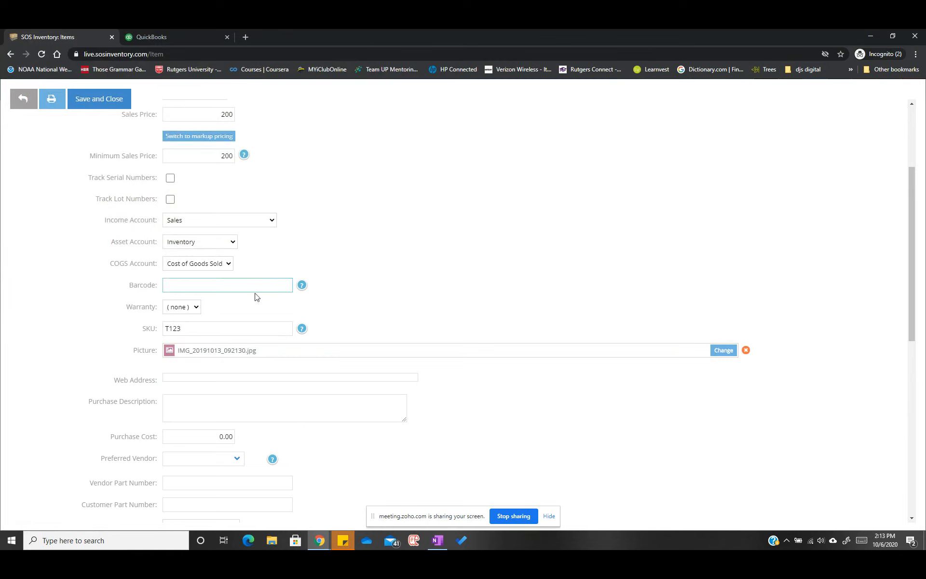
Set the item's purchase cost to 100
{"action": "left_click", "coordinate": [170, 377]}
{"action": "scroll", "coordinate": [170, 377], "scroll_direction": "down", "scroll_amount": 1}
{"action": "left_click", "coordinate": [167, 354]}
{"action": "scroll", "coordinate": [200, 335], "scroll_direction": "down", "scroll_amount": 1}
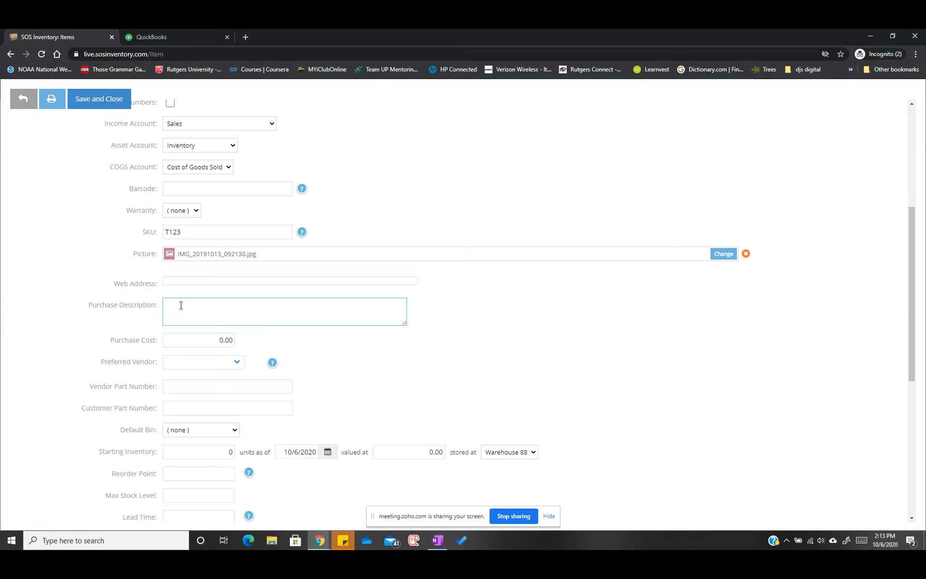
{"action": "left_click", "coordinate": [226, 339]}
{"action": "type", "text": "100"}
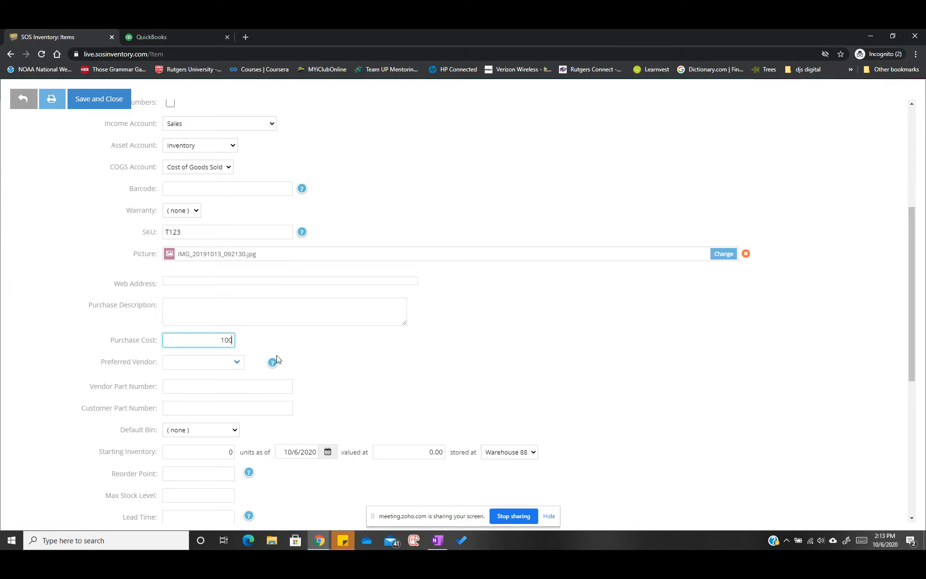
Choose ABC COMPANY as the item's preferred vendor
{"action": "left_click", "coordinate": [236, 367]}
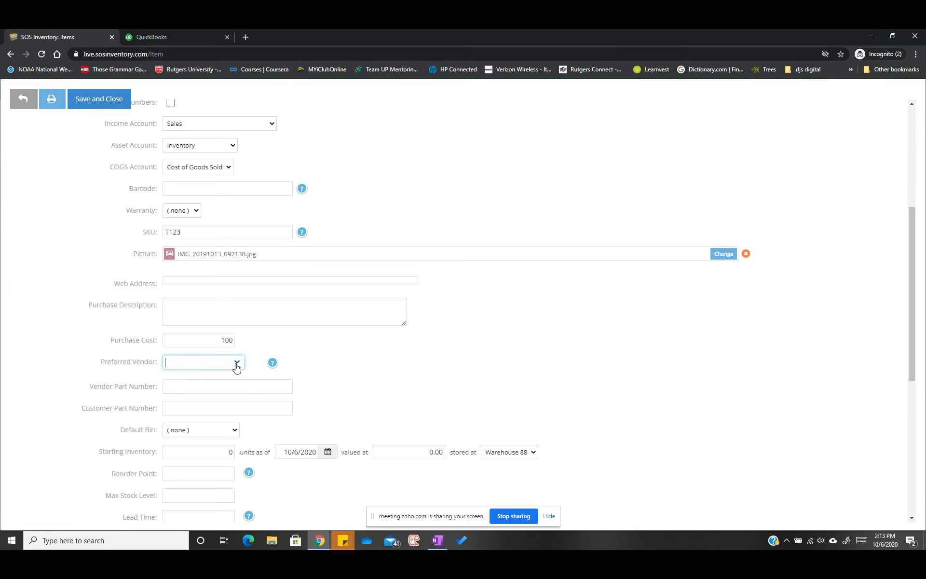
{"action": "left_click", "coordinate": [236, 365]}
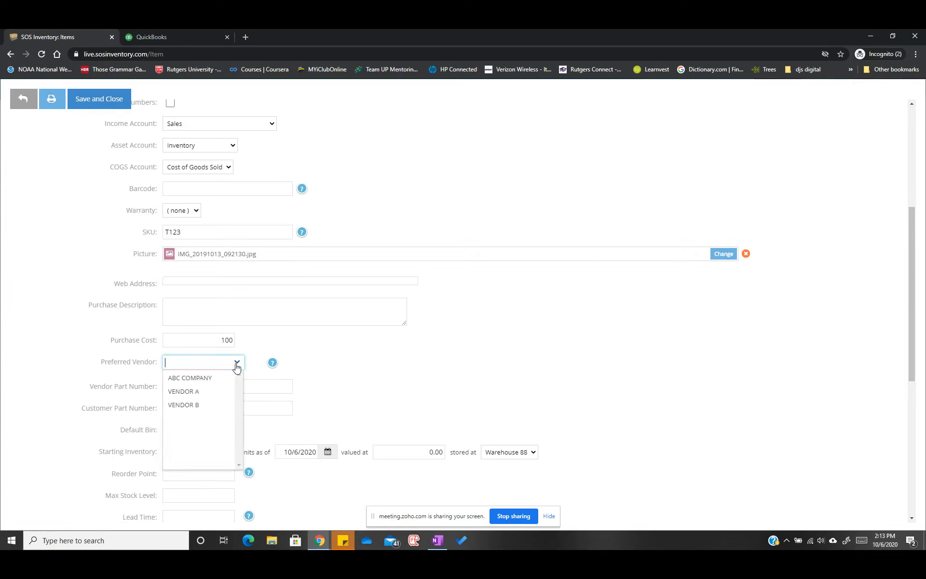
{"action": "left_click", "coordinate": [196, 379]}
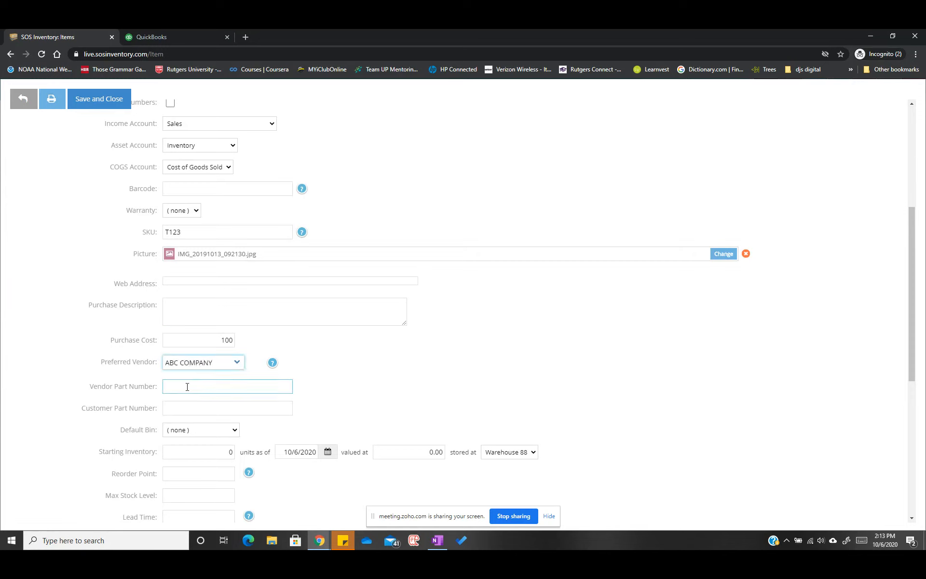
Check which default bins are available for the item without choosing one
{"action": "scroll", "coordinate": [456, 304], "scroll_direction": "down", "scroll_amount": 2}
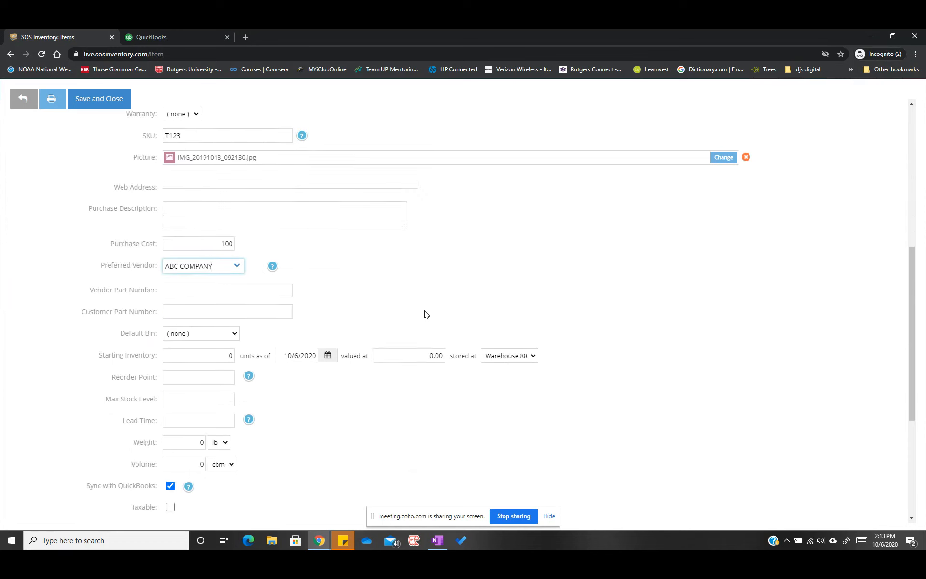
{"action": "left_click", "coordinate": [235, 336]}
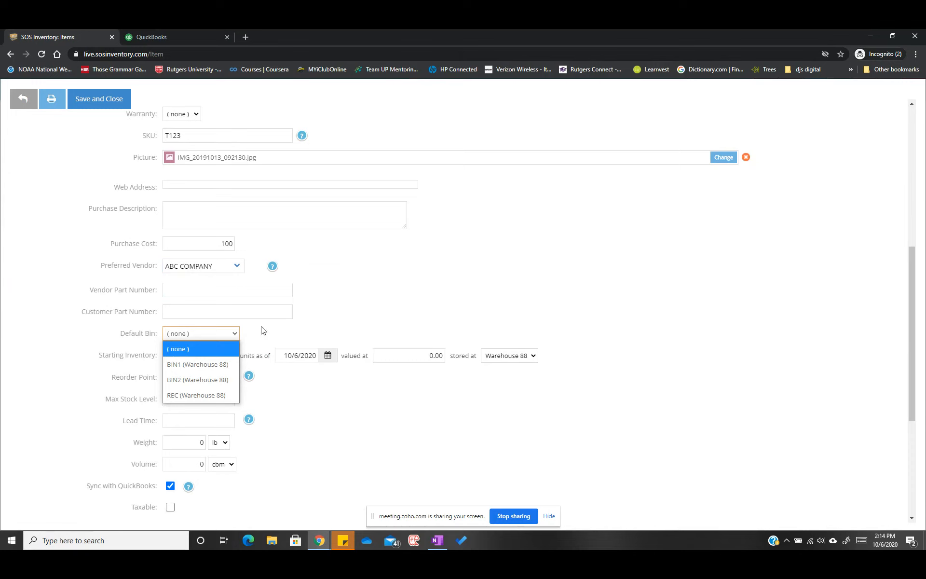
{"action": "left_click", "coordinate": [317, 313]}
Set both the reorder point and the maximum stock level of the item to 5
{"action": "left_click", "coordinate": [200, 382]}
{"action": "left_click", "coordinate": [202, 381]}
{"action": "left_click", "coordinate": [197, 396]}
{"action": "left_click", "coordinate": [200, 399]}
{"action": "left_click", "coordinate": [205, 401]}
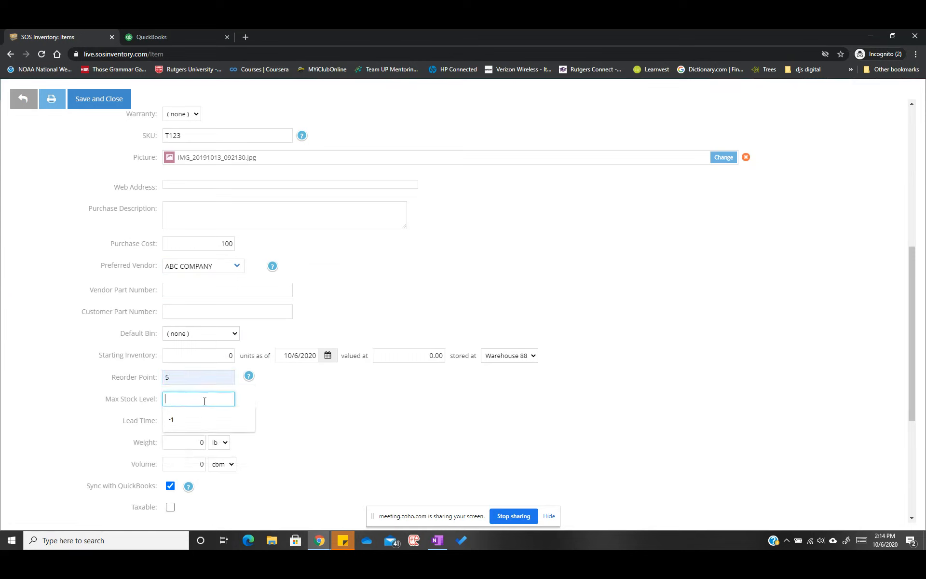
{"action": "type", "text": "5"}
{"action": "left_click", "coordinate": [359, 392]}
Review the remaining item fields from lead time to notes, and save and close the new item
{"action": "left_click", "coordinate": [201, 421]}
{"action": "left_click", "coordinate": [207, 421]}
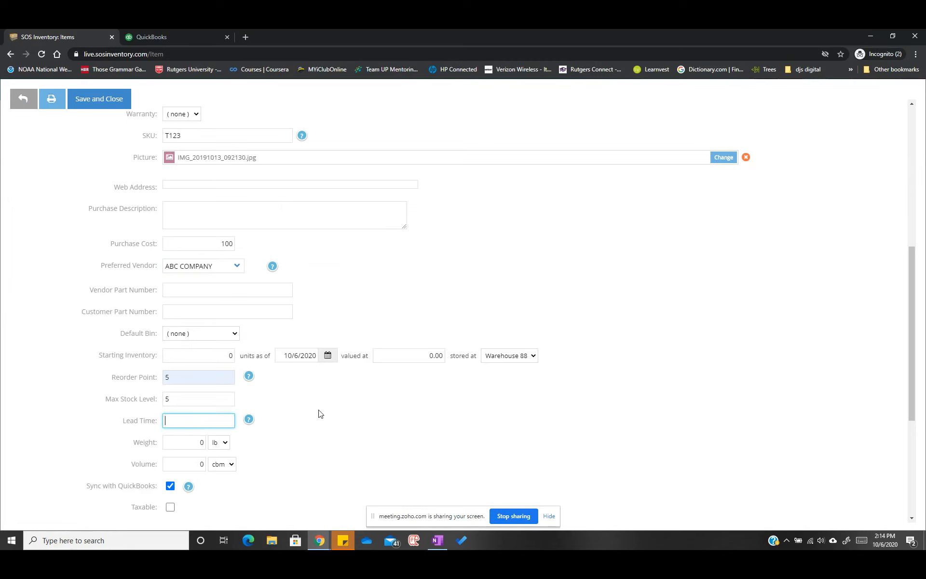
{"action": "scroll", "coordinate": [321, 410], "scroll_direction": "down", "scroll_amount": 2}
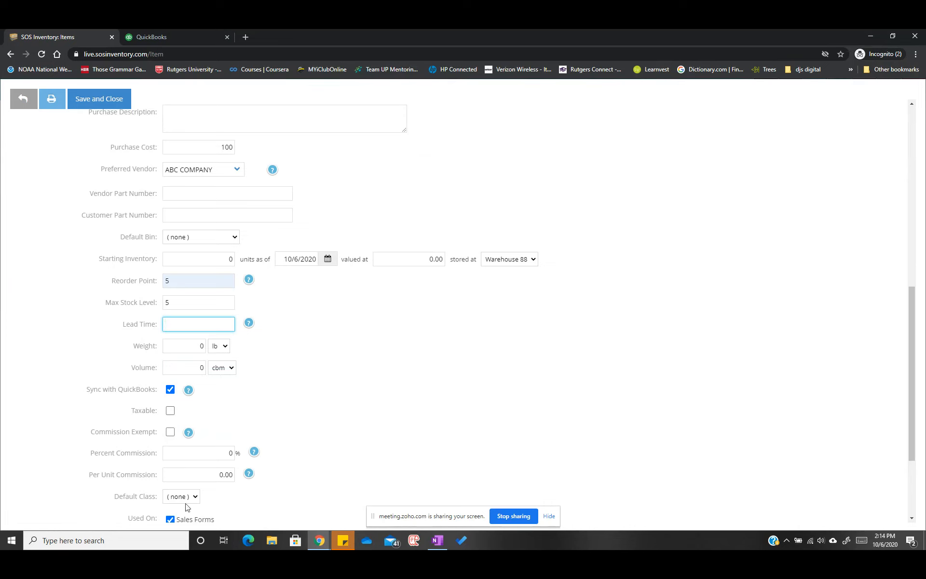
{"action": "scroll", "coordinate": [304, 358], "scroll_direction": "down", "scroll_amount": 2}
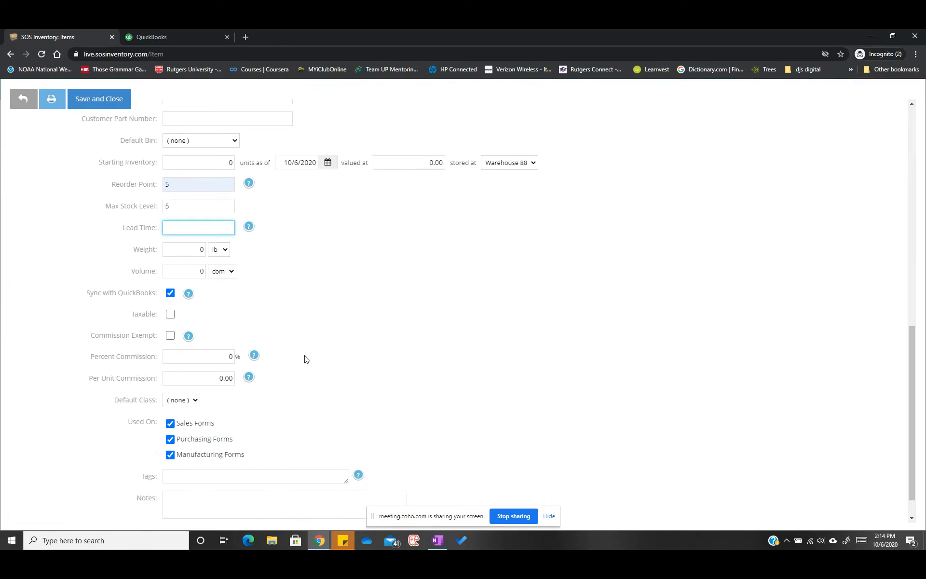
{"action": "scroll", "coordinate": [304, 360], "scroll_direction": "down", "scroll_amount": 1}
{"action": "scroll", "coordinate": [304, 358], "scroll_direction": "up", "scroll_amount": 9}
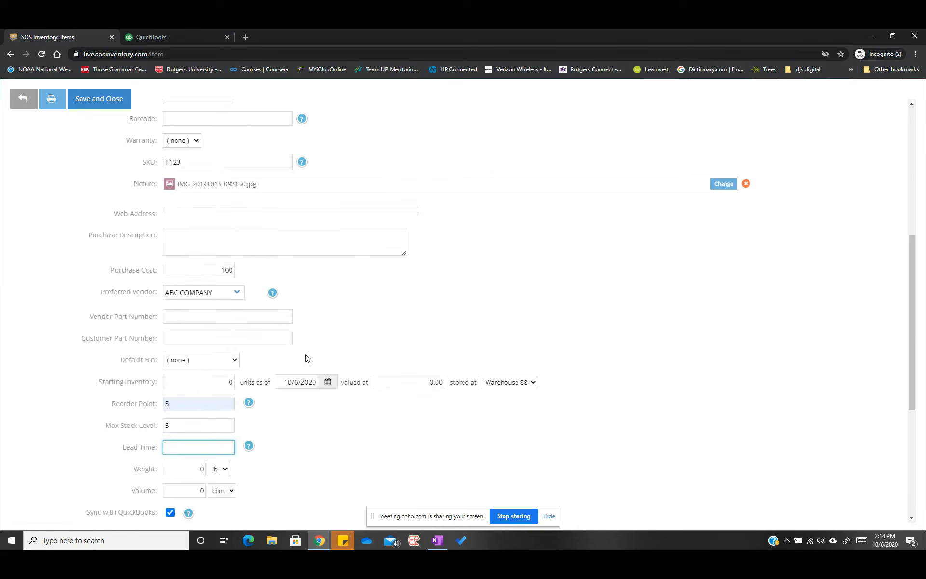
{"action": "scroll", "coordinate": [365, 279], "scroll_direction": "up", "scroll_amount": 3}
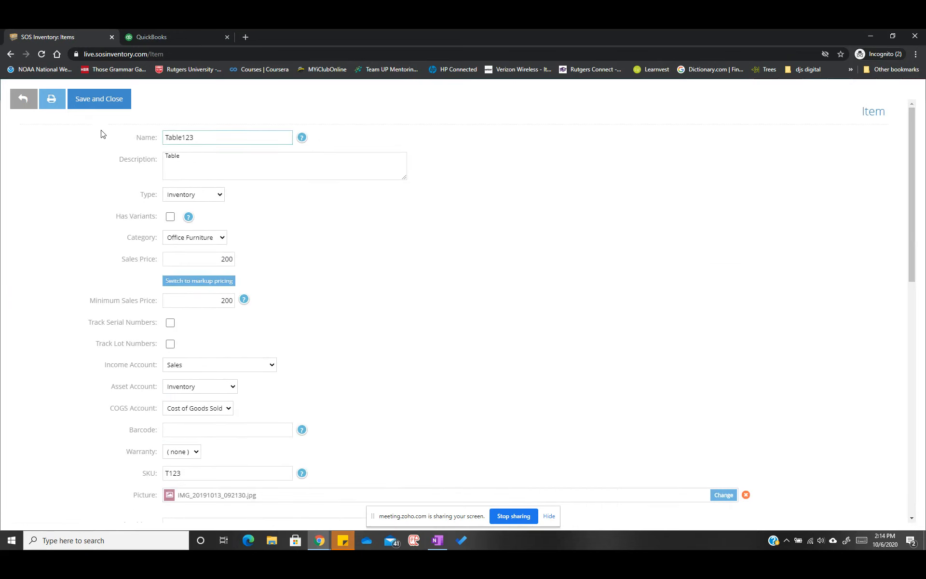
{"action": "left_click", "coordinate": [106, 104]}
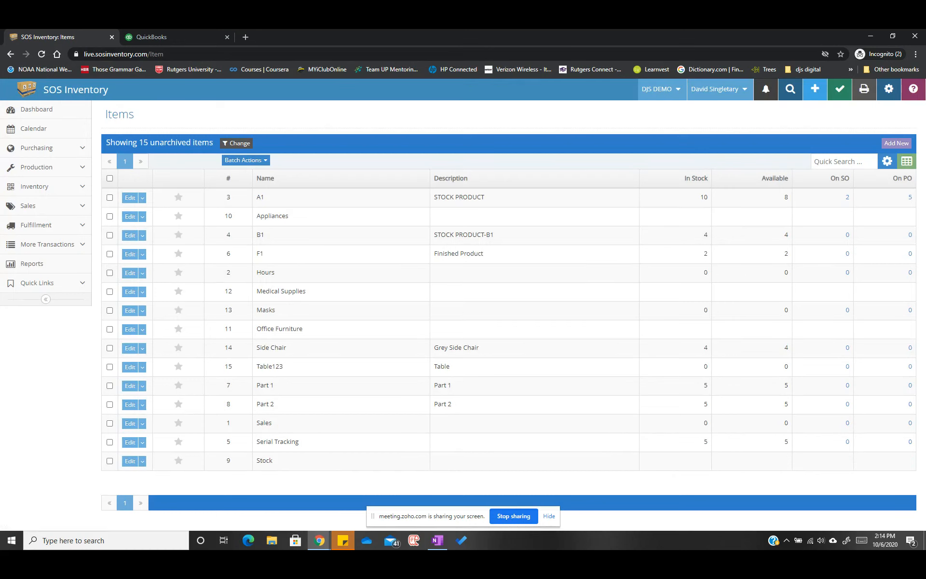
Open the list of purchase orders and review its column choices, applying them as they are
{"action": "key", "text": "alt+Tab"}
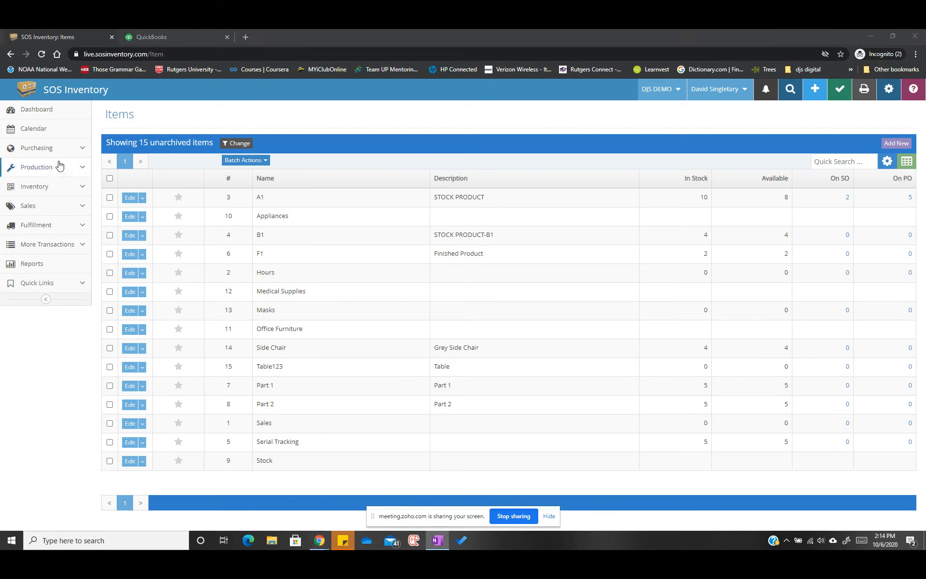
{"action": "left_click", "coordinate": [41, 154]}
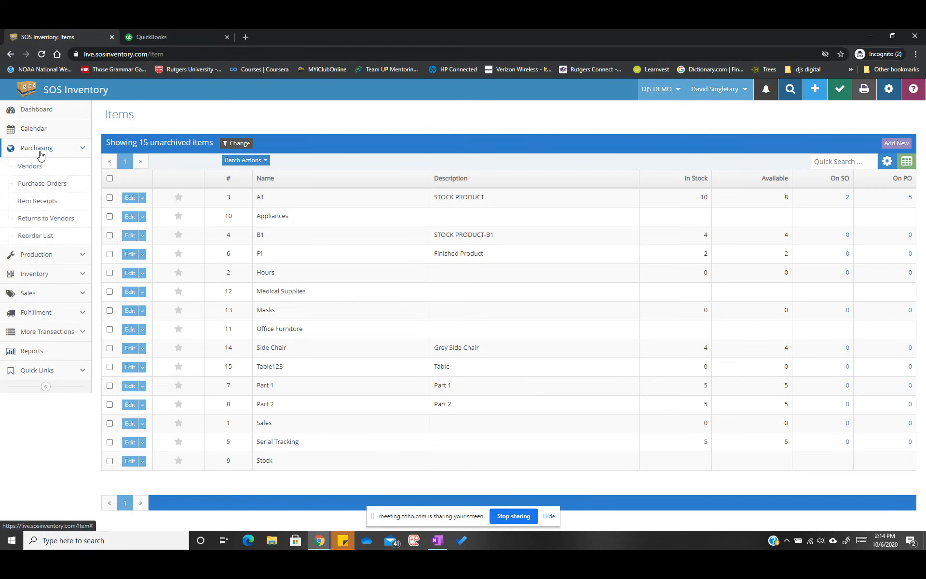
{"action": "left_click", "coordinate": [47, 184]}
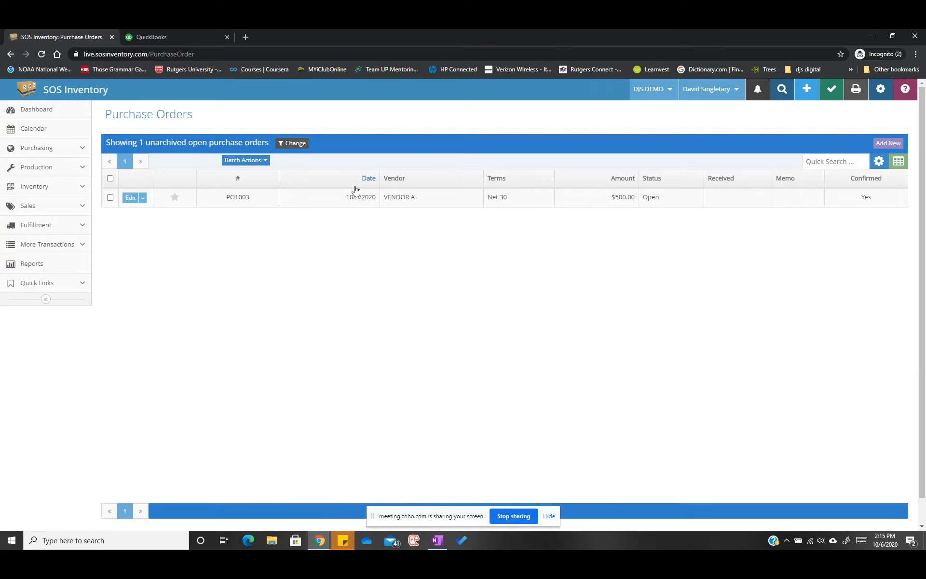
{"action": "left_click", "coordinate": [879, 163]}
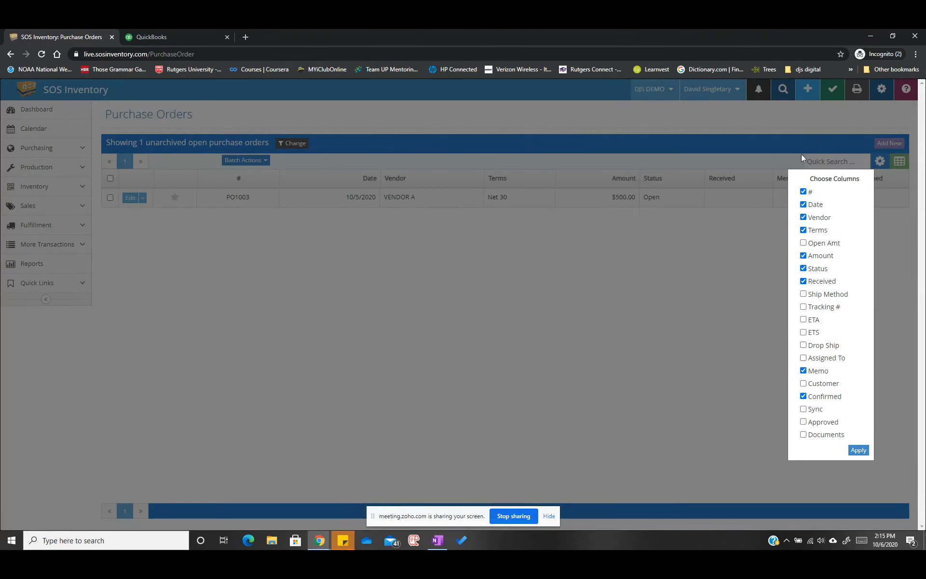
{"action": "left_click", "coordinate": [858, 450]}
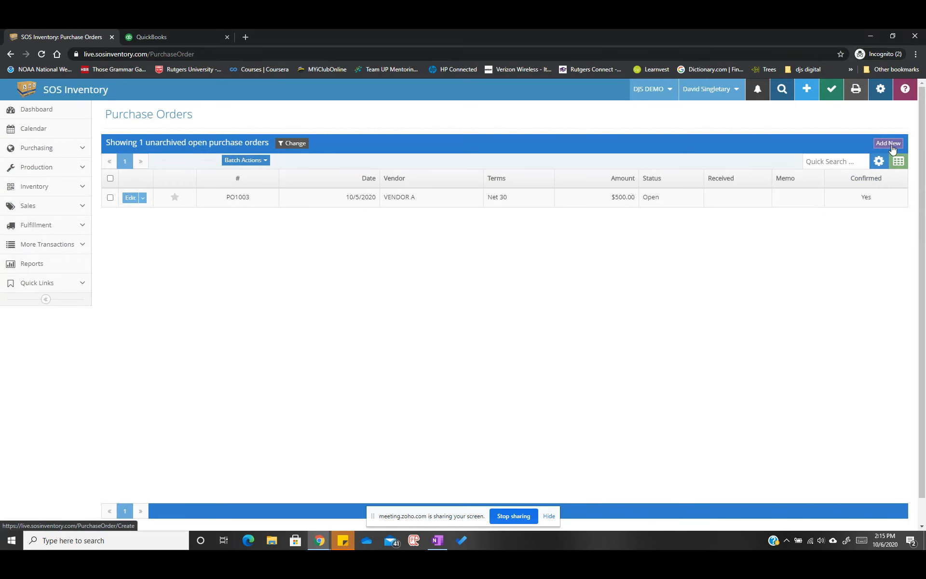
Create a new purchase order for the vendor ABC COMPANY
{"action": "left_click", "coordinate": [892, 145]}
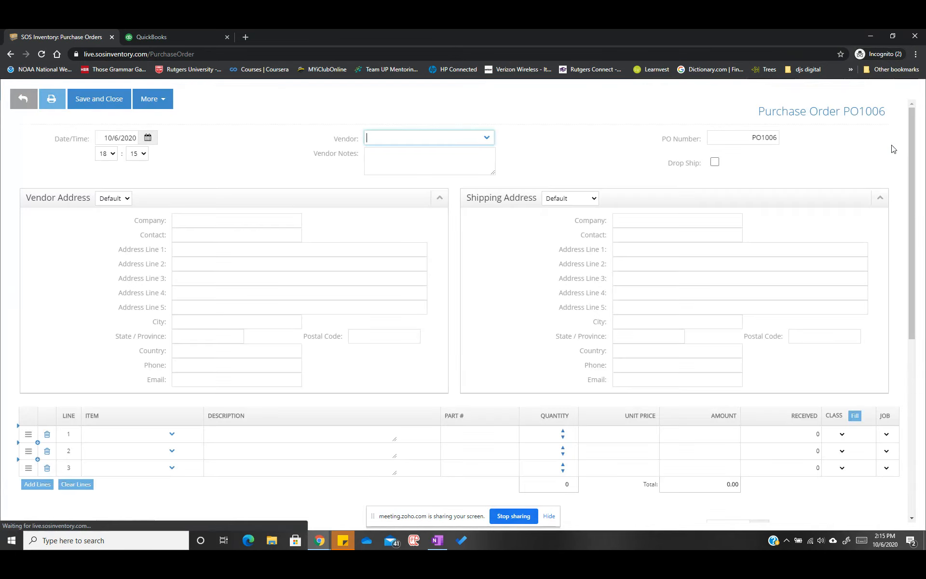
{"action": "left_click", "coordinate": [487, 138]}
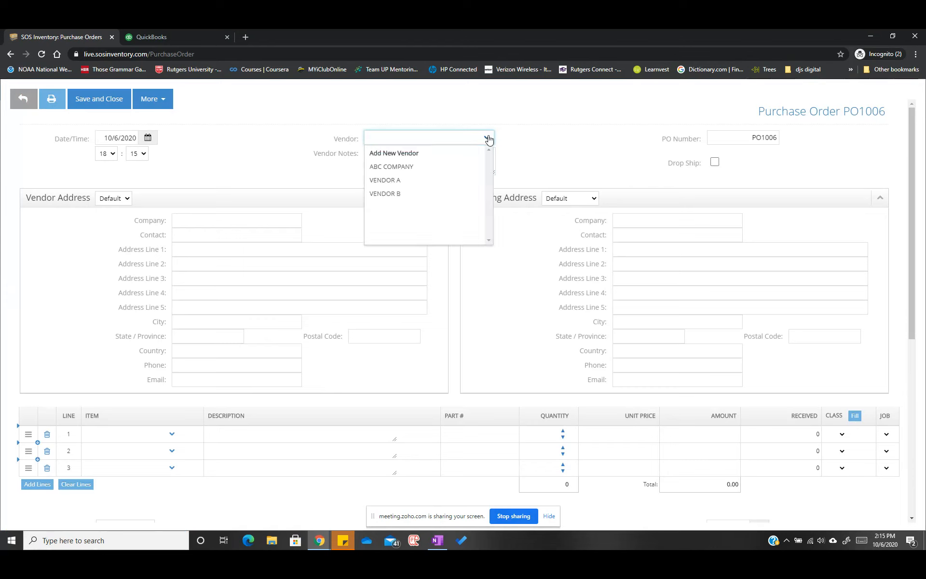
{"action": "left_click", "coordinate": [417, 168]}
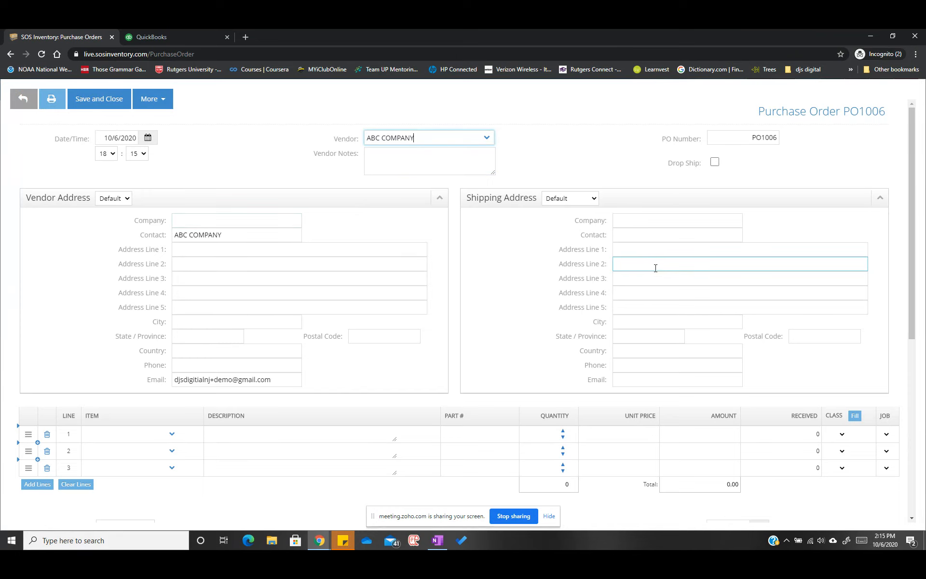
Add Office Furniture:Table123 to the first line of the purchase order with a quantity of 10
{"action": "scroll", "coordinate": [627, 261], "scroll_direction": "down", "scroll_amount": 3}
{"action": "left_click", "coordinate": [142, 289]}
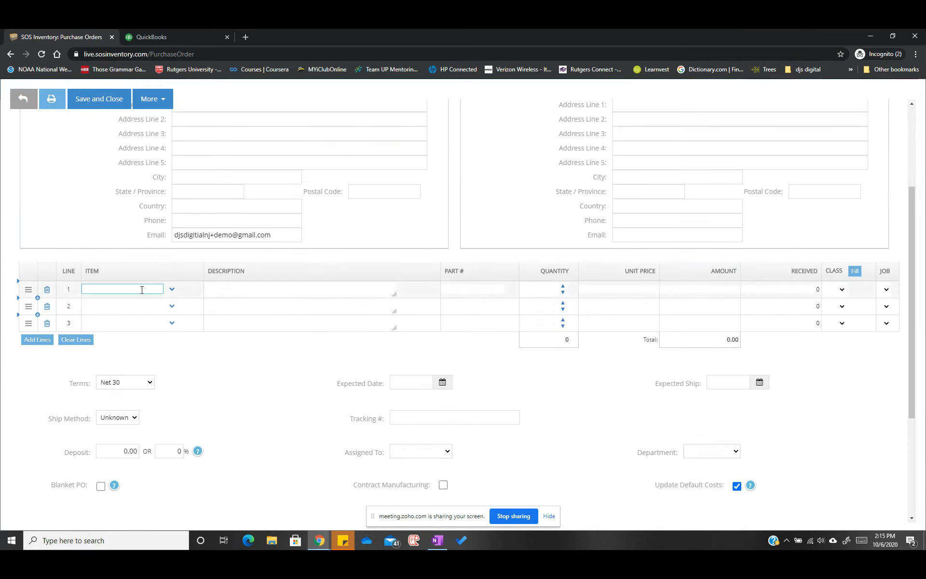
{"action": "type", "text": "TABL"}
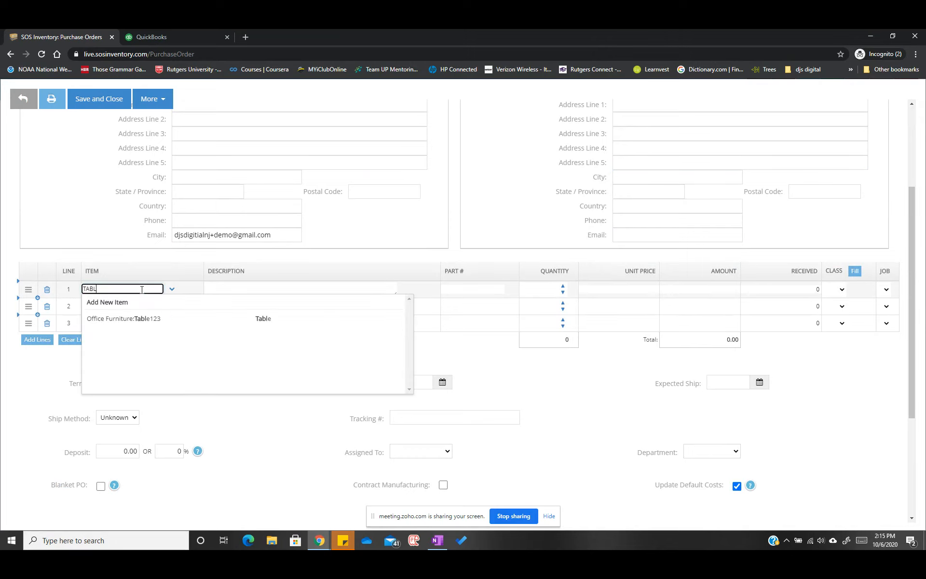
{"action": "left_click", "coordinate": [135, 318]}
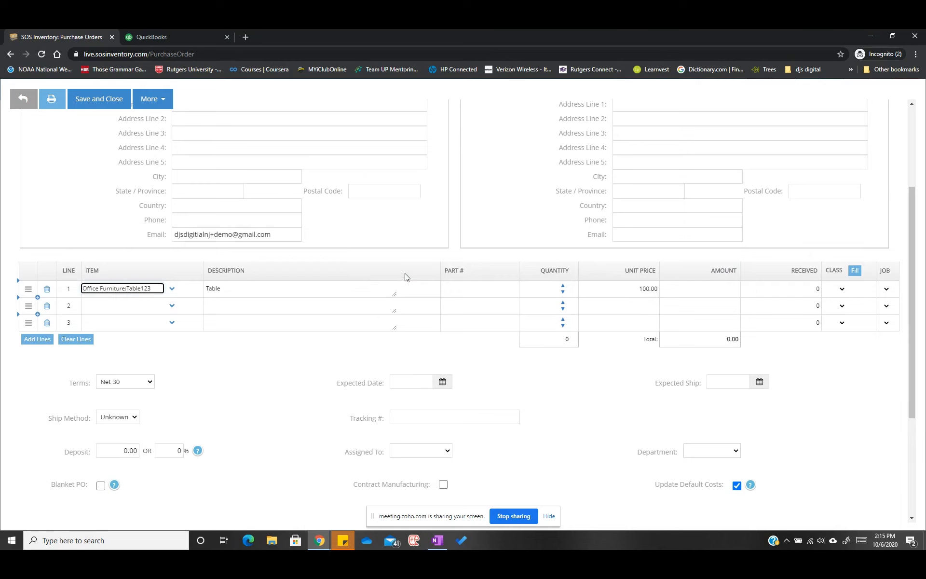
{"action": "left_click", "coordinate": [547, 288]}
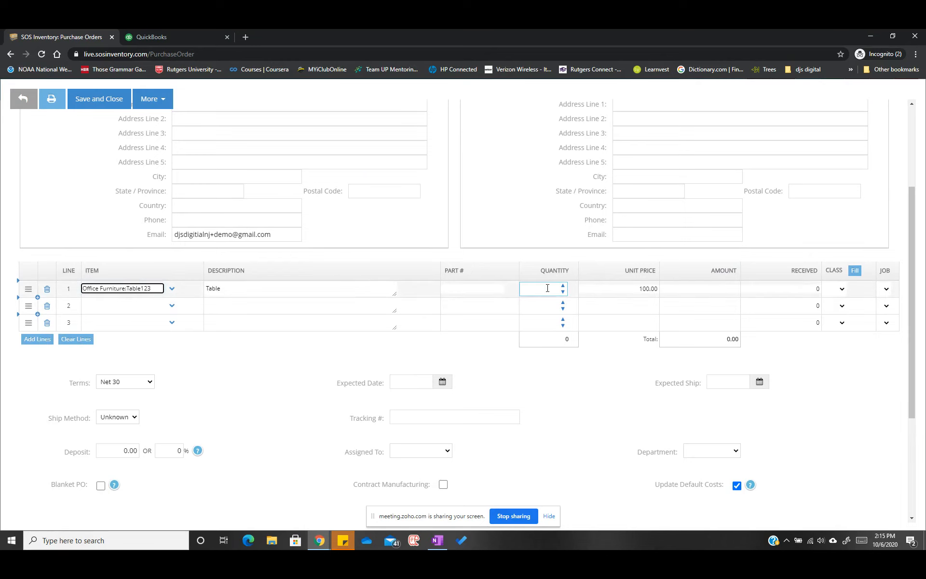
{"action": "left_click", "coordinate": [536, 290]}
{"action": "type", "text": "10"}
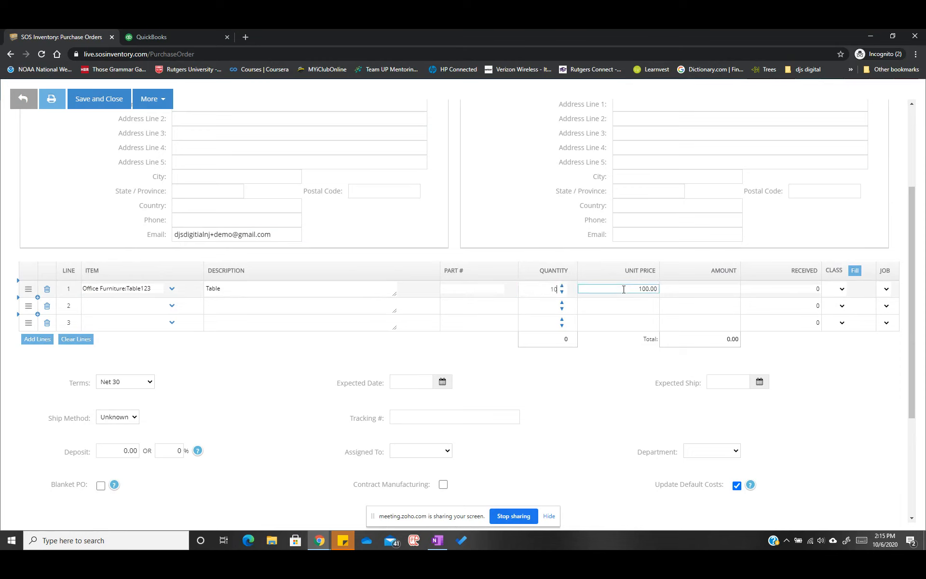
{"action": "left_click", "coordinate": [497, 291]}
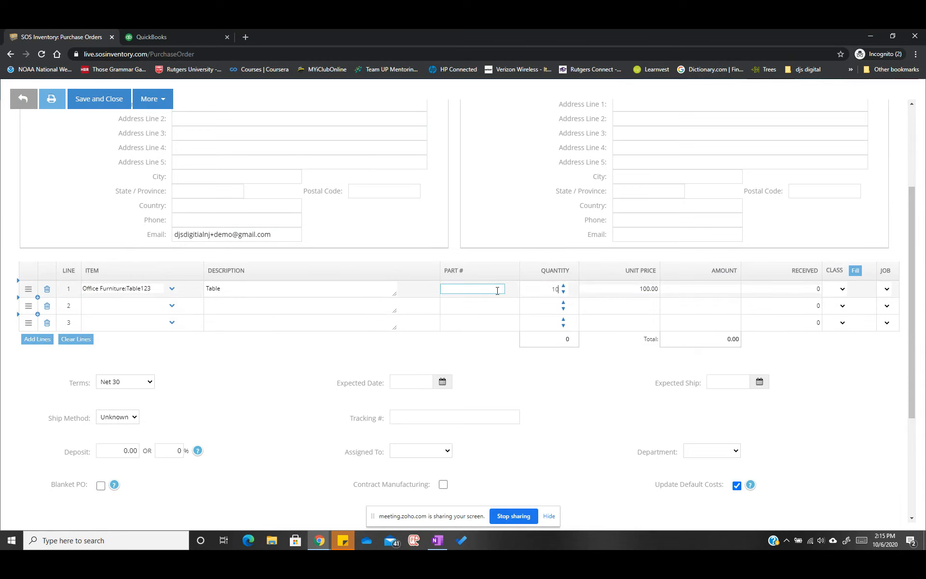
{"action": "key", "text": "Tab"}
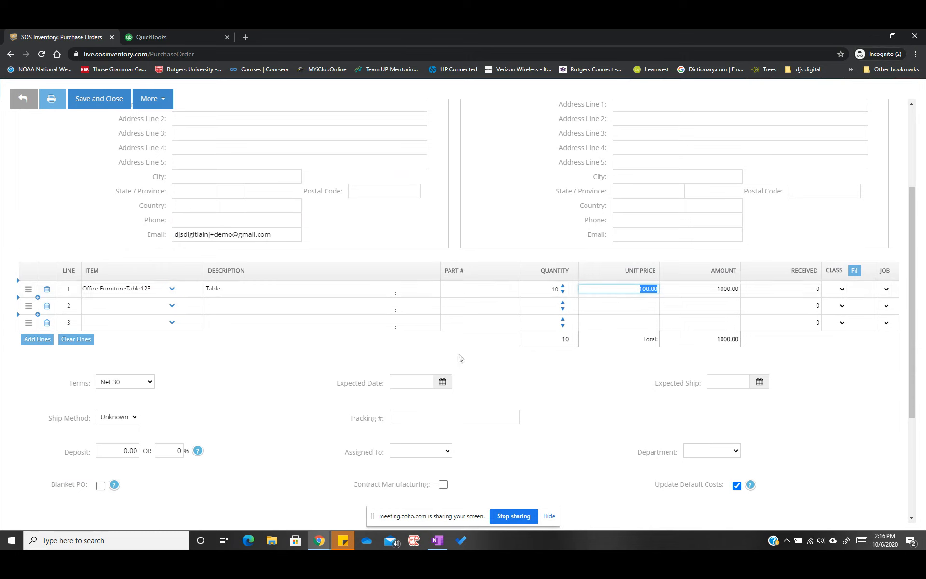
Set the purchase order's expected date to 10/9/2020 and its expected ship date to 10/7/2020, and save and close it
{"action": "scroll", "coordinate": [291, 386], "scroll_direction": "down", "scroll_amount": 1}
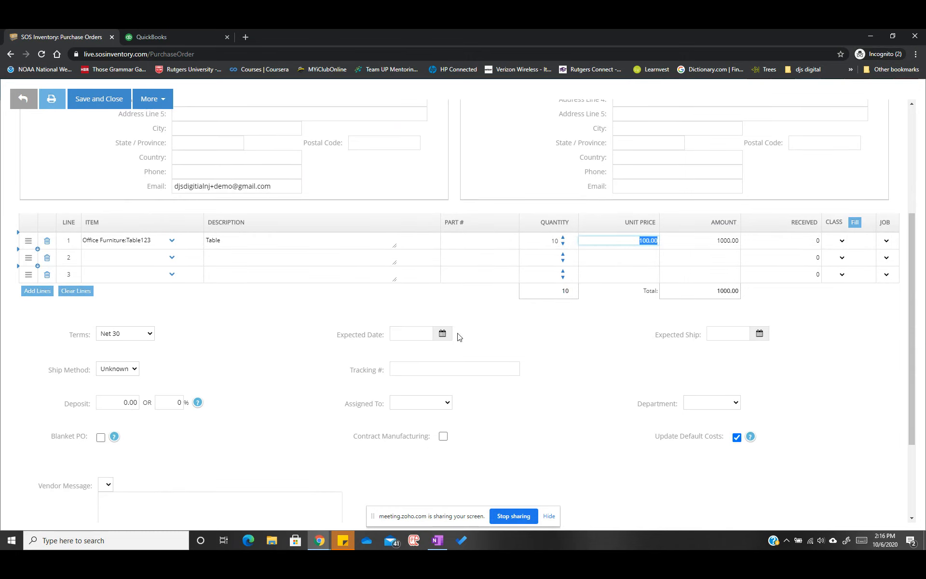
{"action": "left_click", "coordinate": [441, 335]}
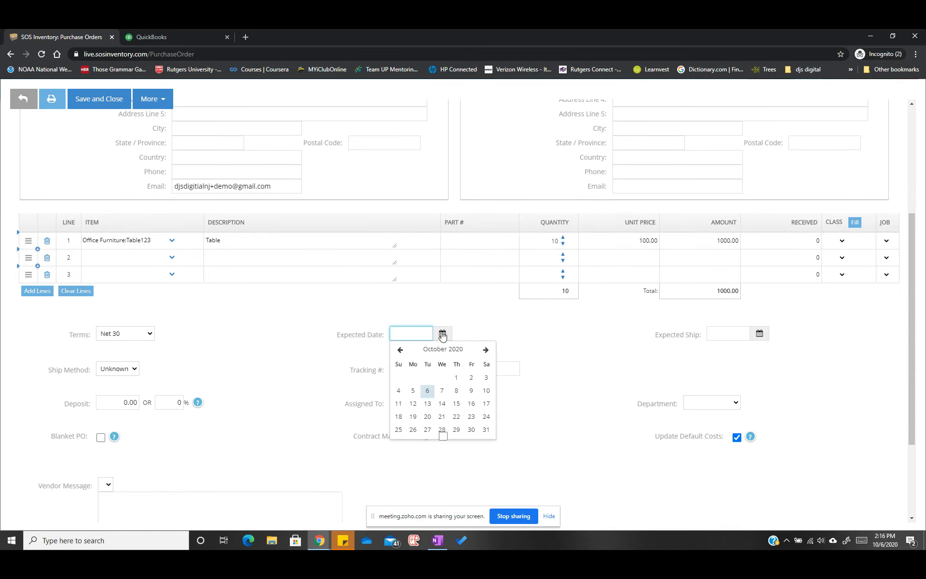
{"action": "left_click", "coordinate": [471, 392]}
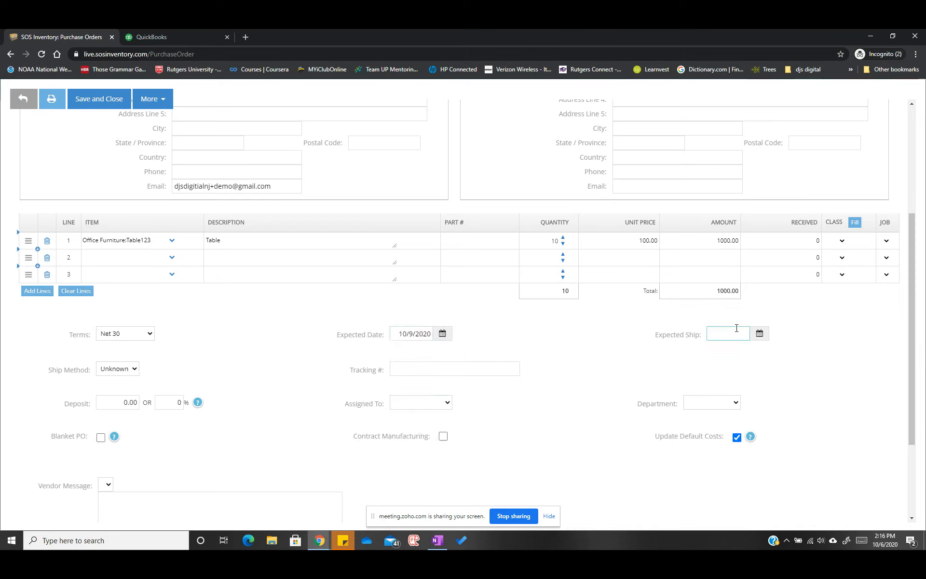
{"action": "left_click", "coordinate": [760, 334]}
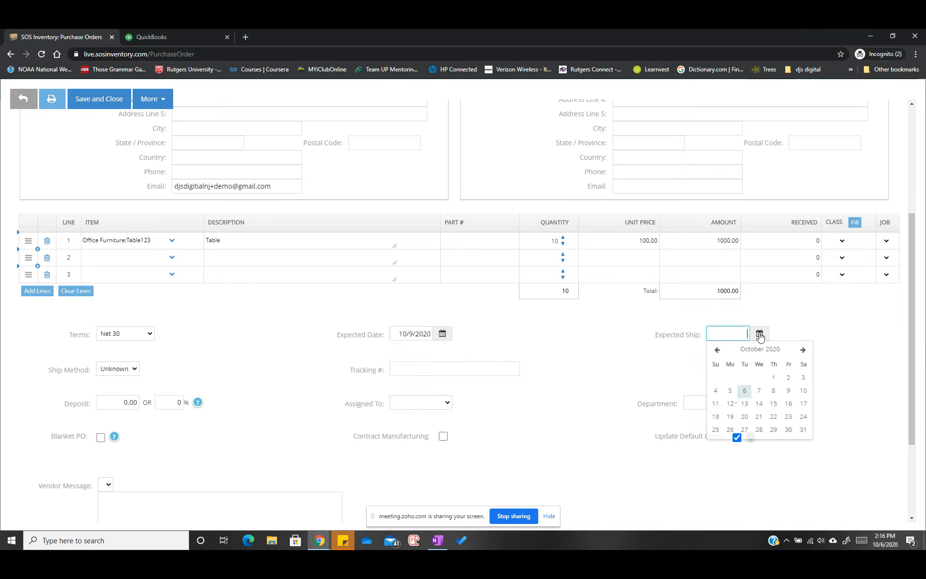
{"action": "left_click", "coordinate": [764, 393]}
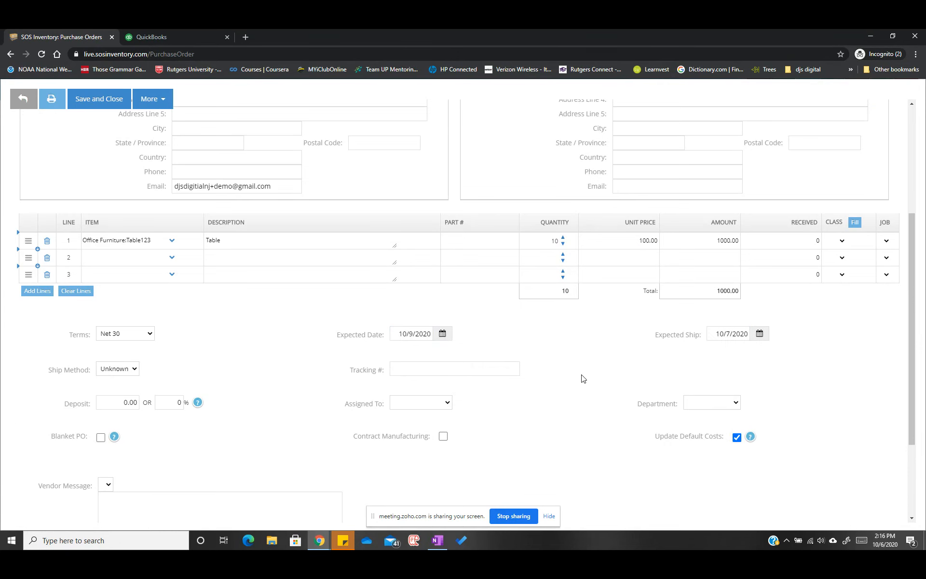
{"action": "scroll", "coordinate": [582, 376], "scroll_direction": "up", "scroll_amount": 4}
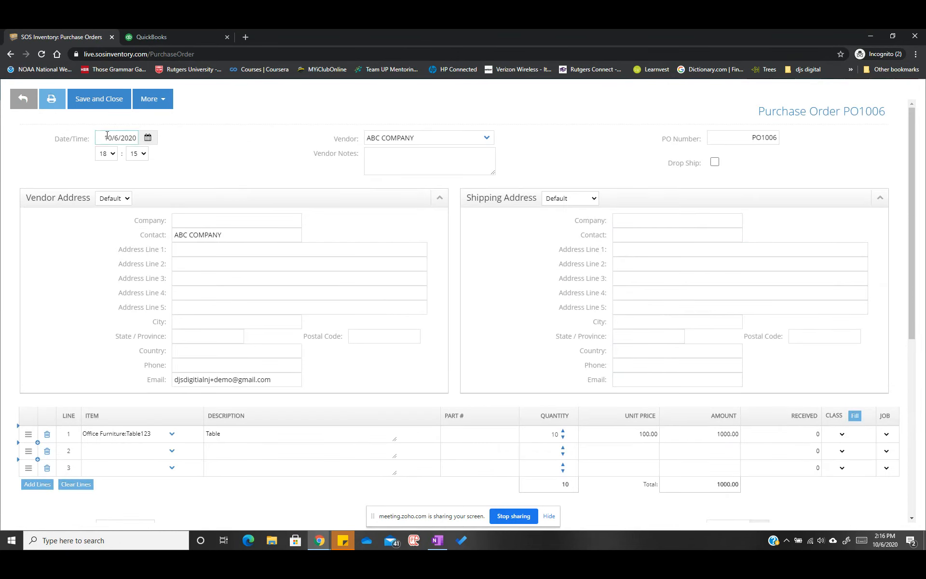
{"action": "left_click", "coordinate": [106, 107]}
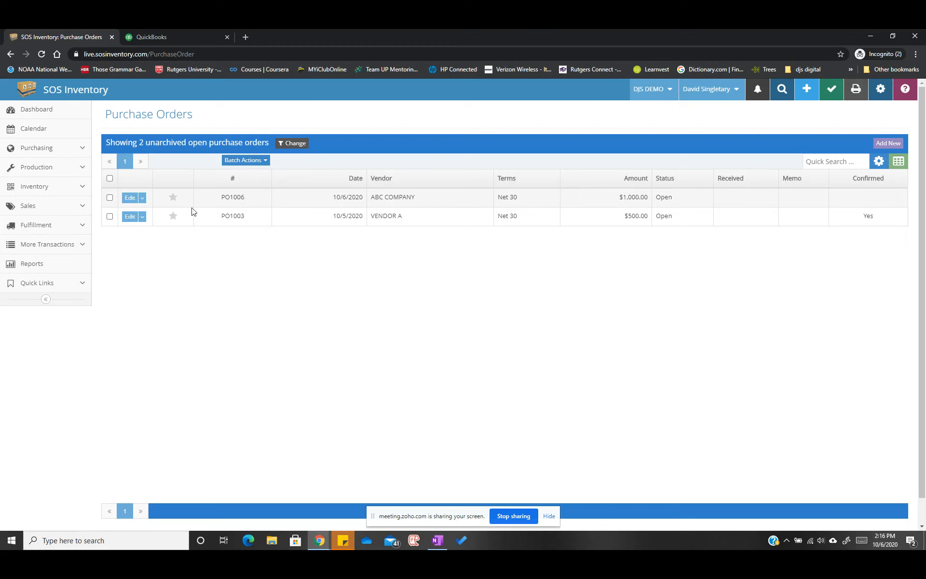
Check Table123's quantities in the item list, and start an item receipt from ABC COMPANY's open purchase order
{"action": "left_click", "coordinate": [39, 191]}
{"action": "left_click", "coordinate": [41, 209]}
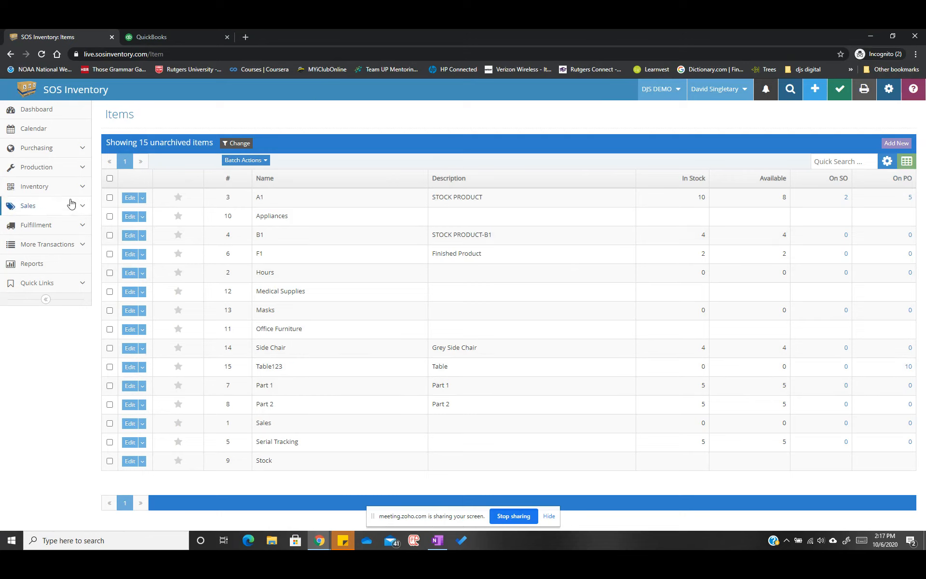
{"action": "left_click", "coordinate": [40, 149]}
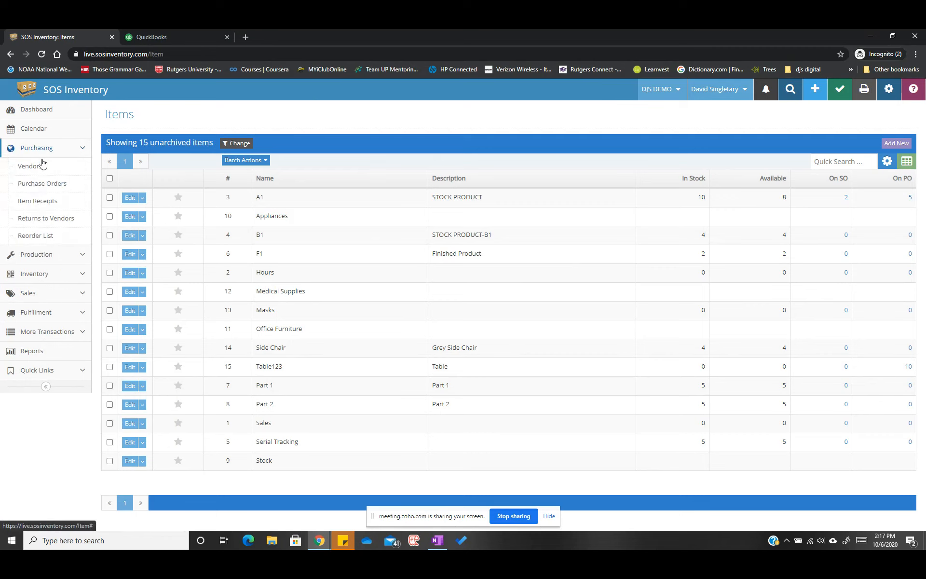
{"action": "left_click", "coordinate": [45, 184]}
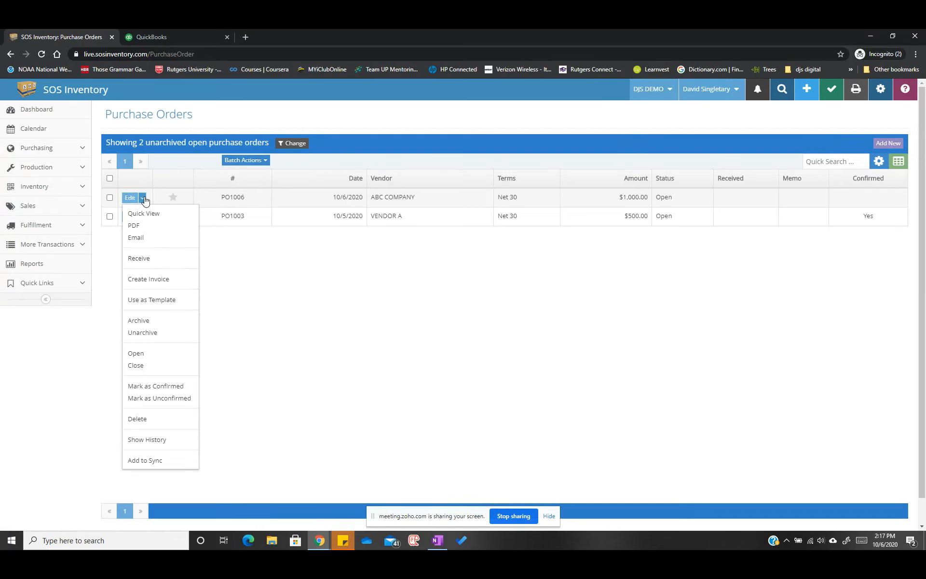
{"action": "left_click", "coordinate": [139, 261]}
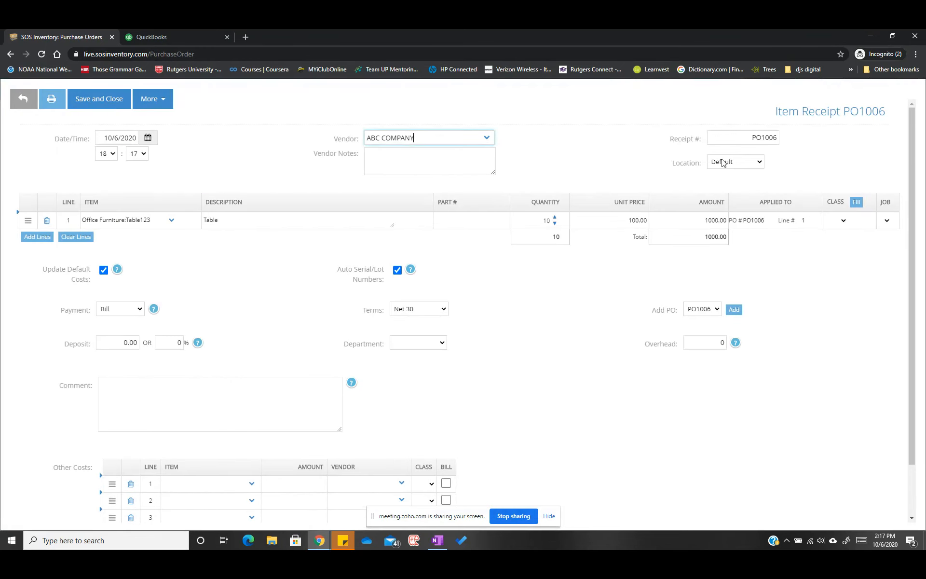
Set the item receipt's location to Warehouse 88 and Table123's bin to BIN1, and save and close the receipt
{"action": "left_click", "coordinate": [759, 164]}
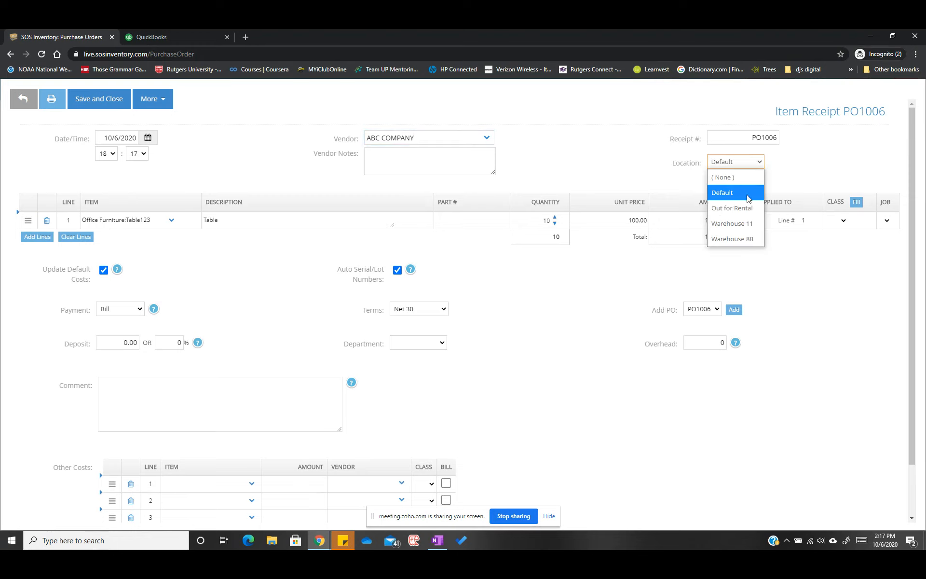
{"action": "left_click", "coordinate": [733, 240]}
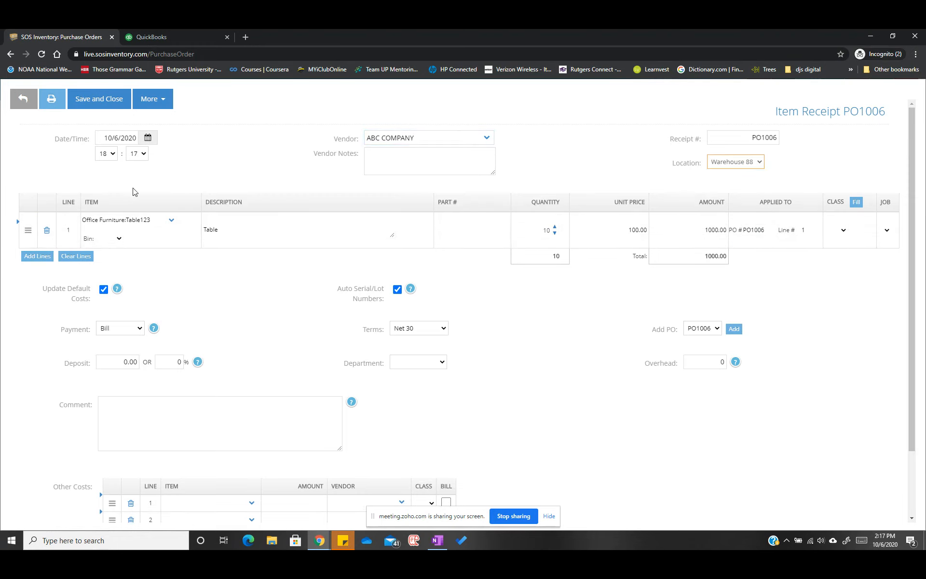
{"action": "left_click", "coordinate": [118, 239]}
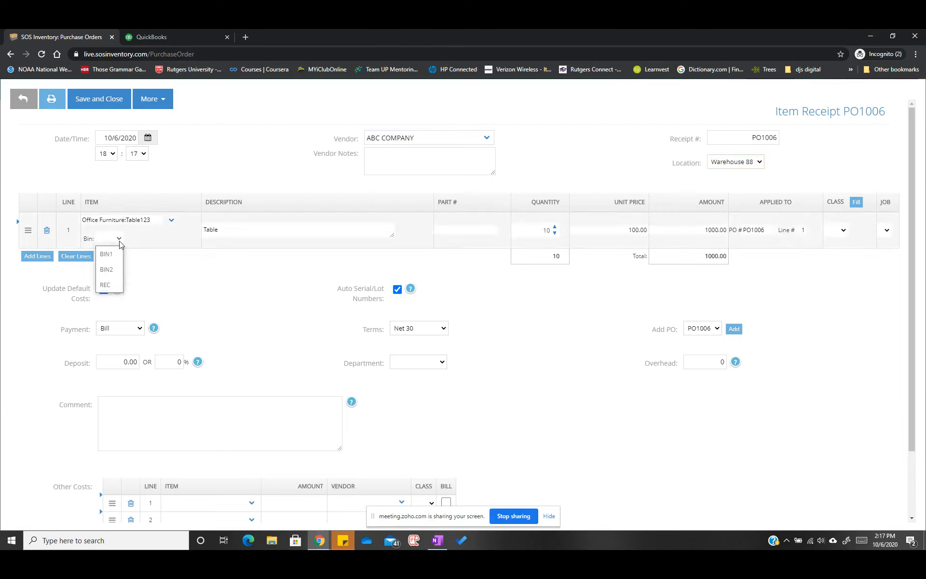
{"action": "left_click", "coordinate": [118, 257]}
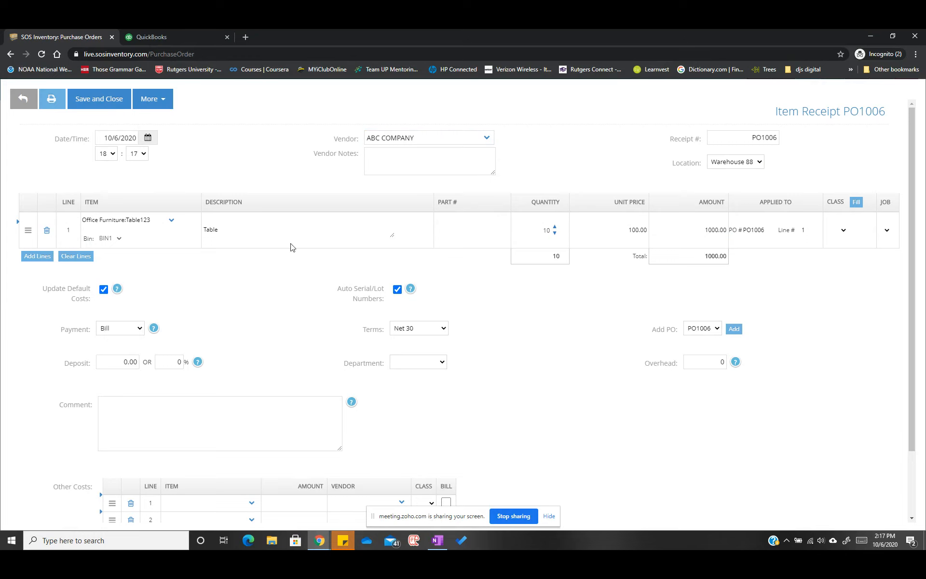
{"action": "scroll", "coordinate": [310, 277], "scroll_direction": "down", "scroll_amount": 2}
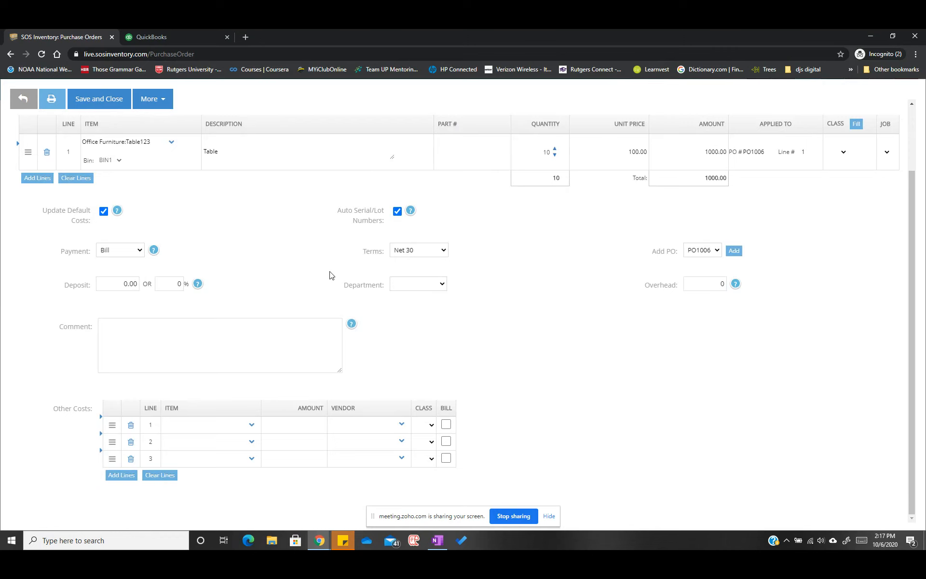
{"action": "scroll", "coordinate": [653, 230], "scroll_direction": "up", "scroll_amount": 2}
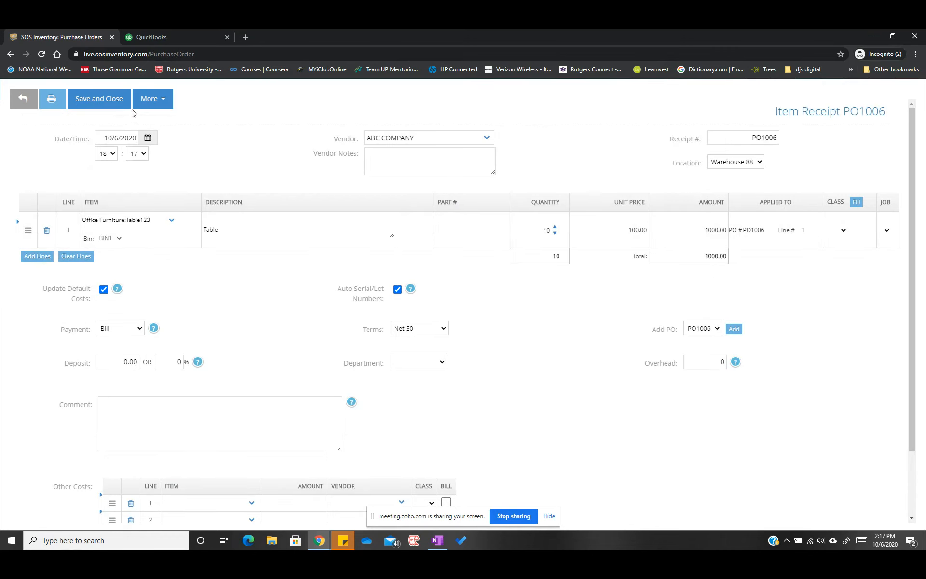
{"action": "left_click", "coordinate": [113, 99]}
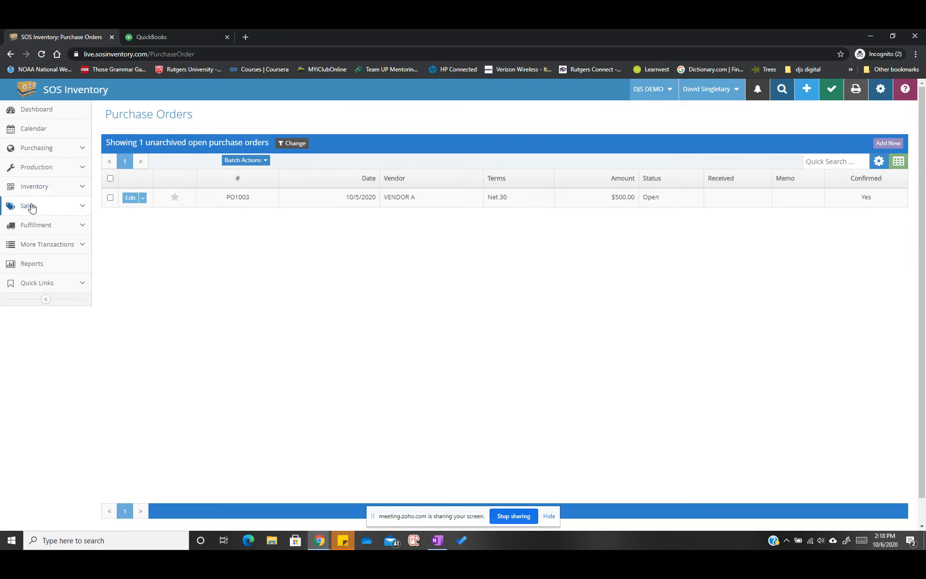
Check Table123's in-stock, available and on-order quantities in the item list
{"action": "left_click", "coordinate": [46, 188]}
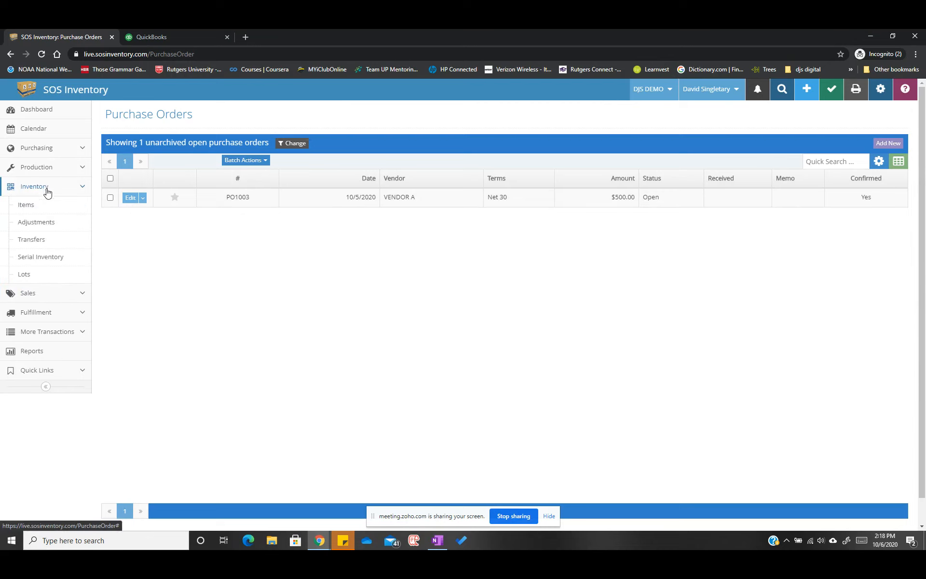
{"action": "left_click", "coordinate": [40, 205]}
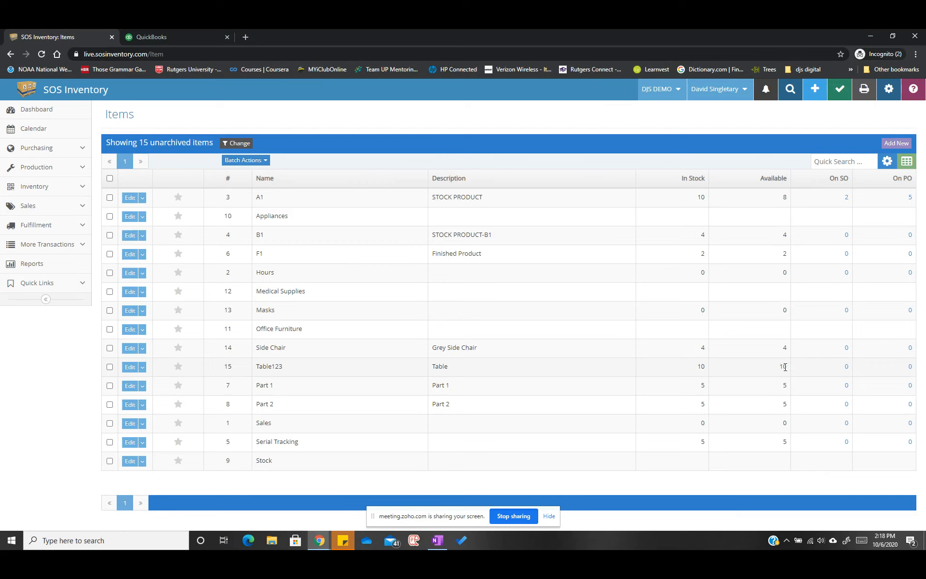
Preview the entries waiting in the sync queue and start the sync to QuickBooks
{"action": "left_click", "coordinate": [839, 92]}
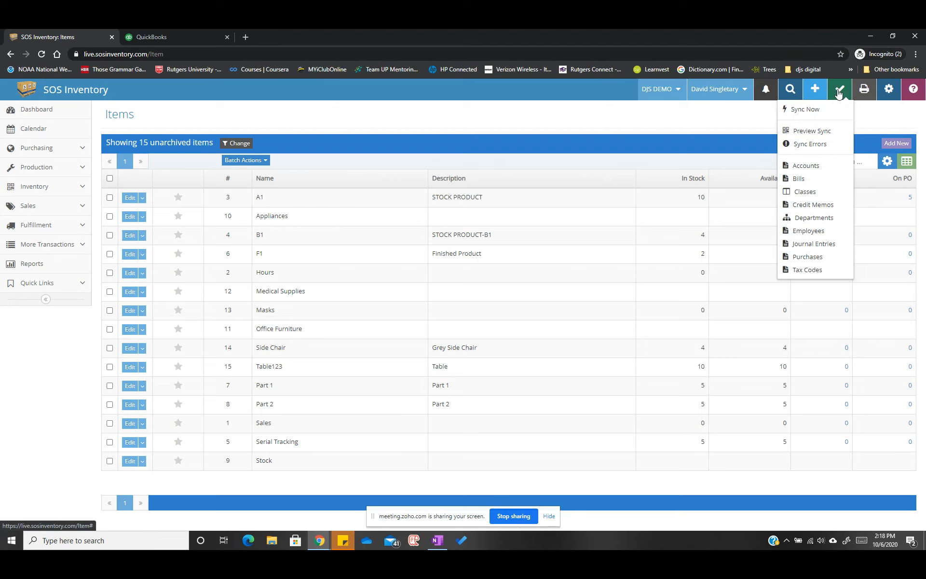
{"action": "left_click", "coordinate": [819, 131]}
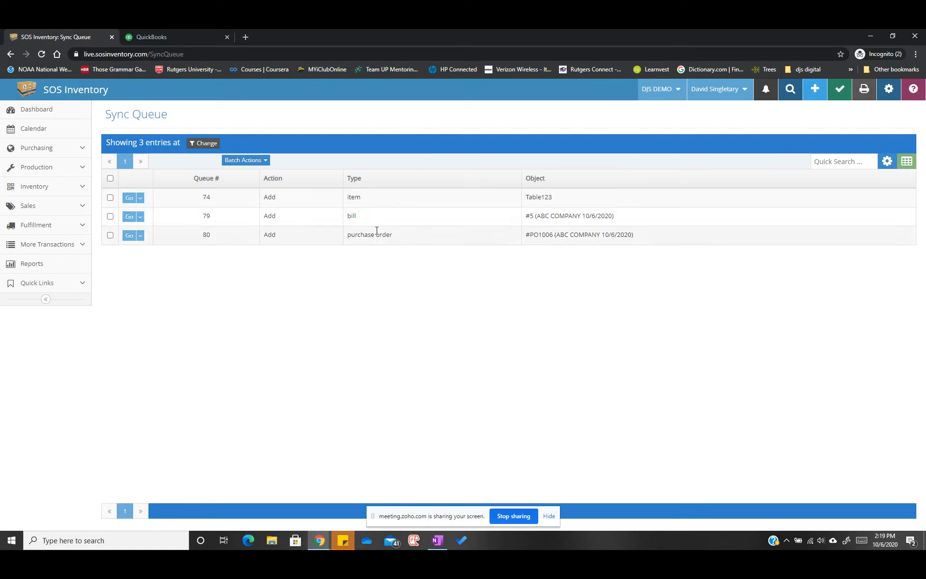
{"action": "left_click", "coordinate": [837, 97]}
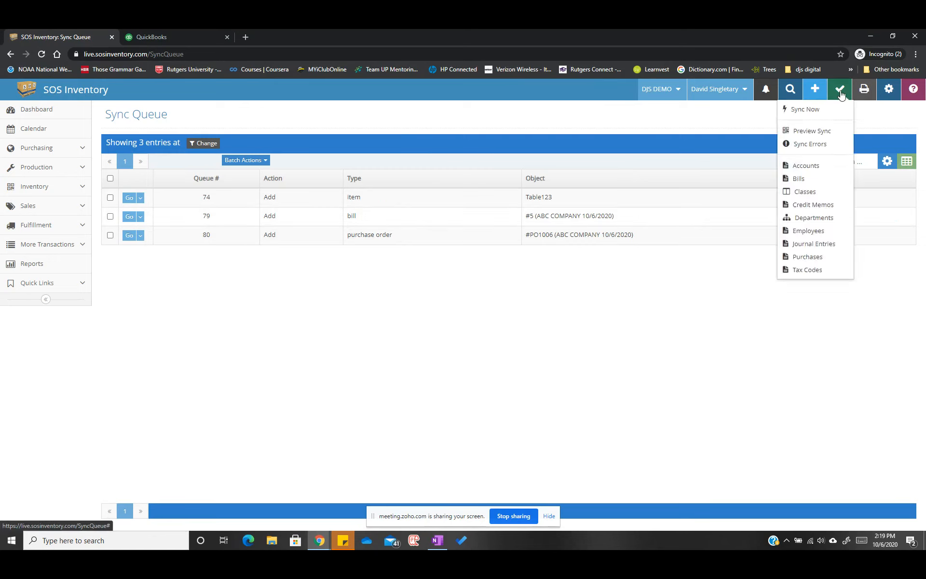
{"action": "left_click", "coordinate": [813, 109]}
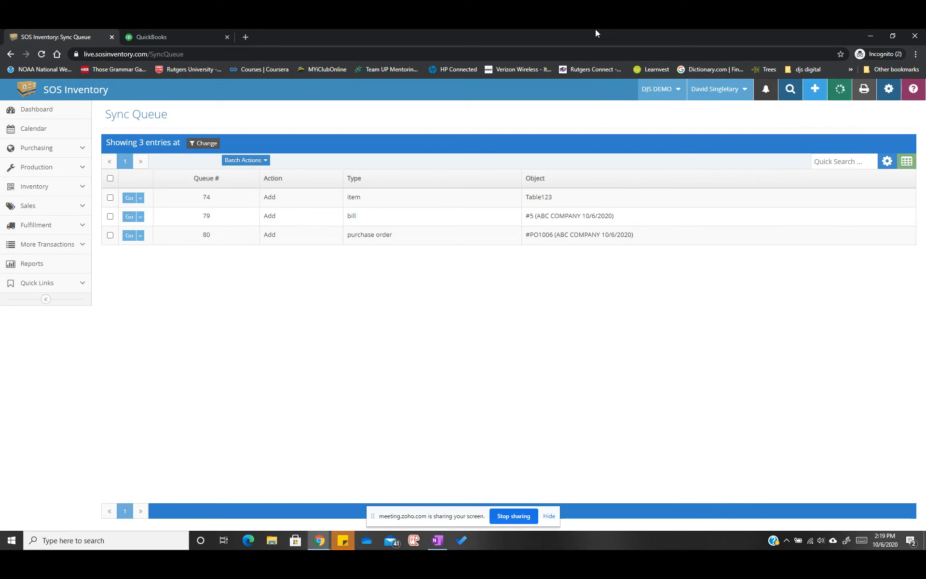
Switch to QuickBooks, open the expense transactions, and widen the Memo column
{"action": "left_click", "coordinate": [177, 40]}
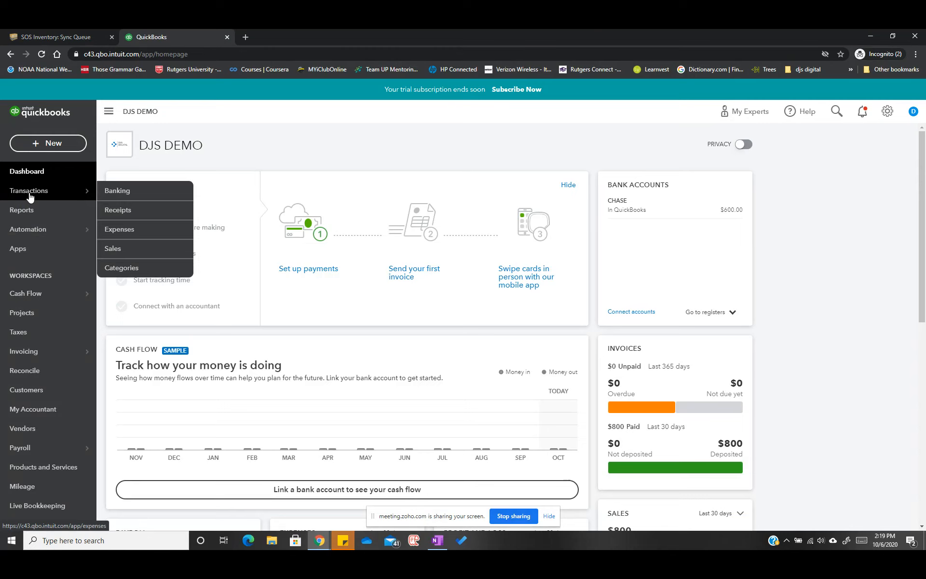
{"action": "left_click", "coordinate": [119, 230]}
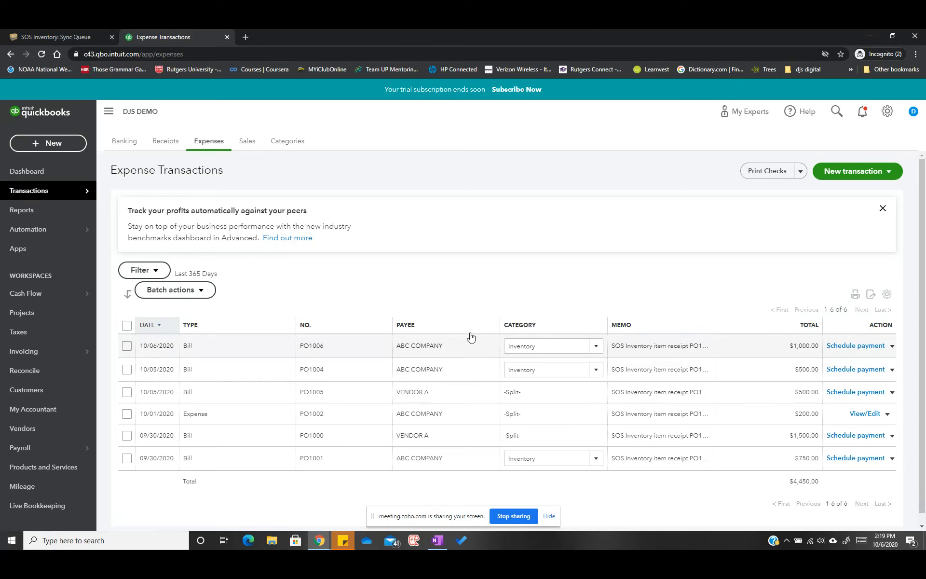
{"action": "left_click_drag", "start_coordinate": [713, 319], "coordinate": [760, 315]}
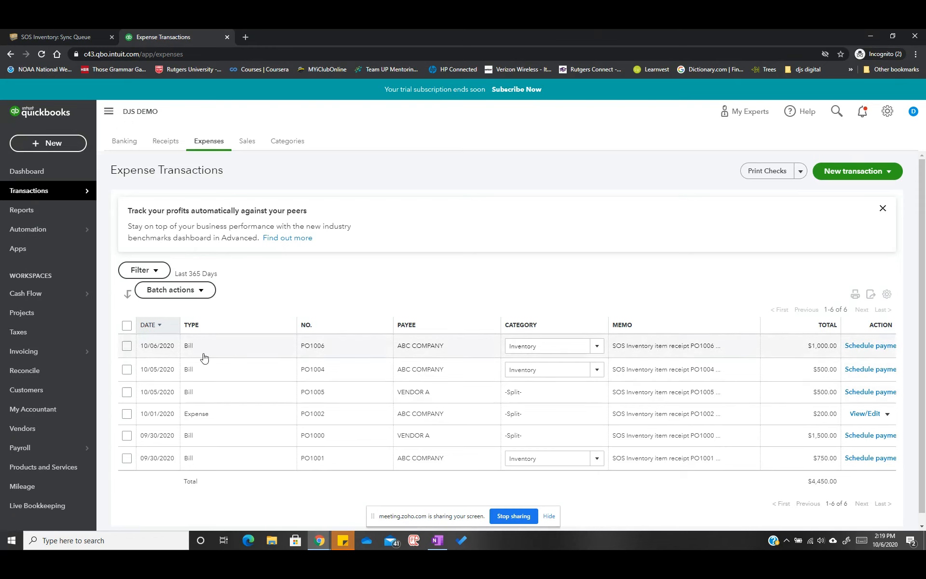
Review ABC COMPANY's bill dated 10/06/2020, and save and close it
{"action": "left_click", "coordinate": [189, 347]}
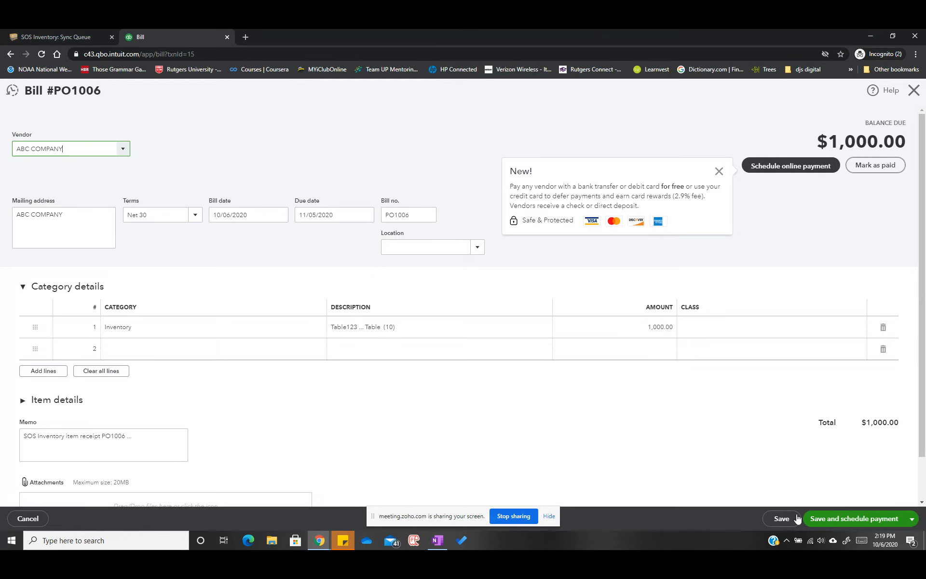
{"action": "left_click", "coordinate": [781, 519]}
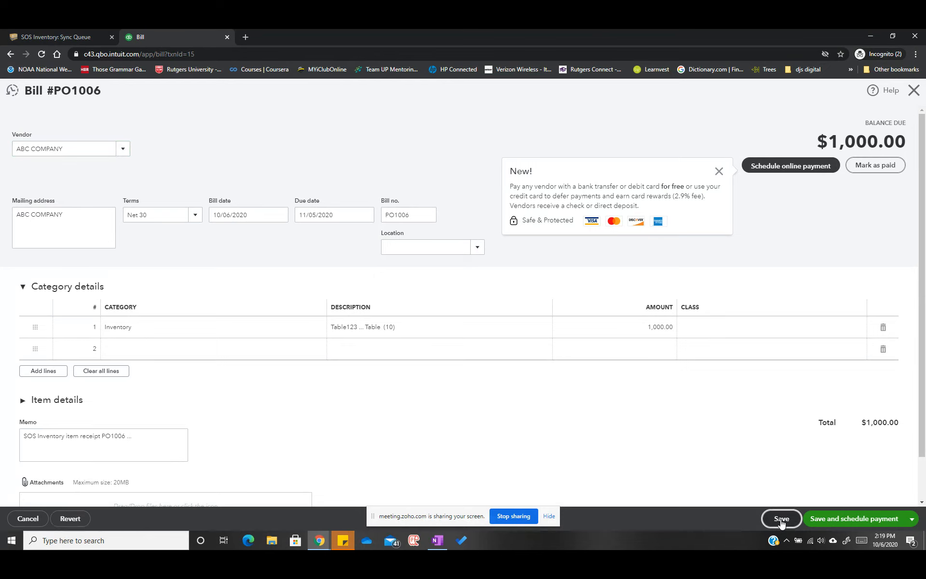
{"action": "left_click", "coordinate": [914, 90]}
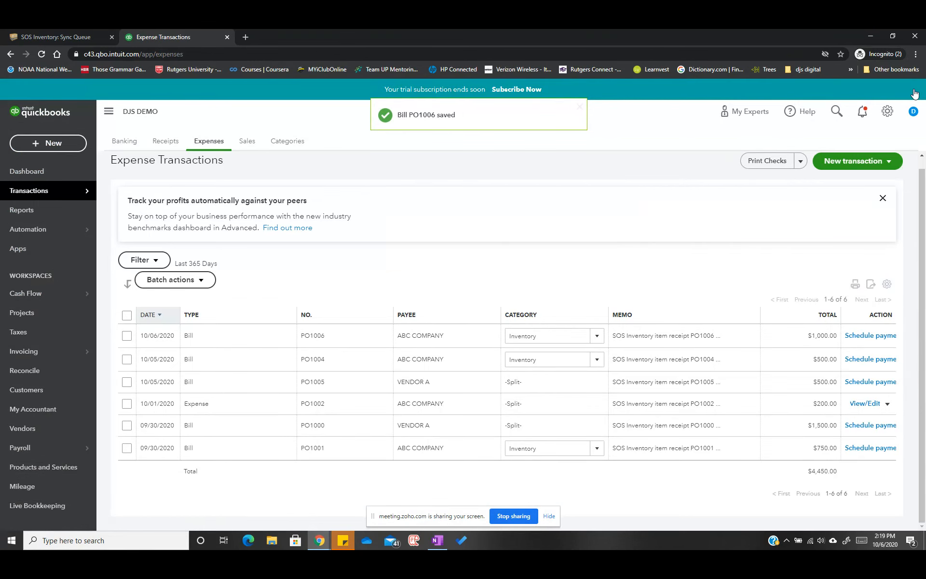
Switch back to SOS Inventory, open the sales orders list, and review its column choices, applying them as they are
{"action": "left_click", "coordinate": [64, 35]}
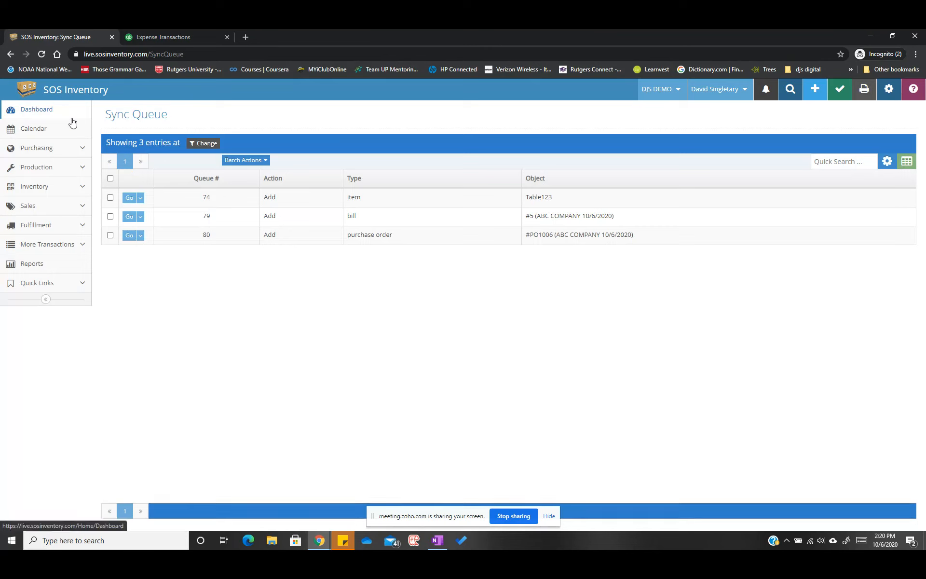
{"action": "left_click", "coordinate": [37, 211]}
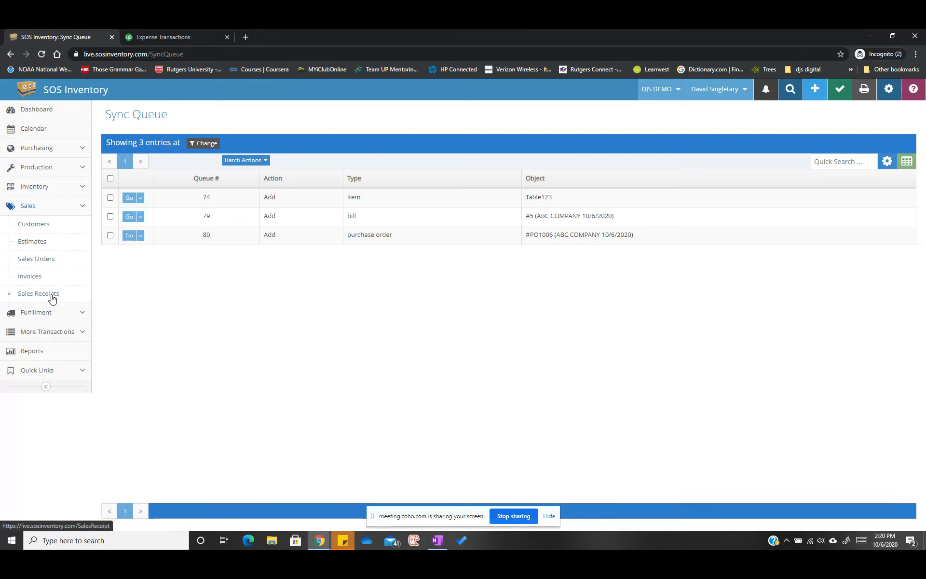
{"action": "left_click", "coordinate": [46, 261]}
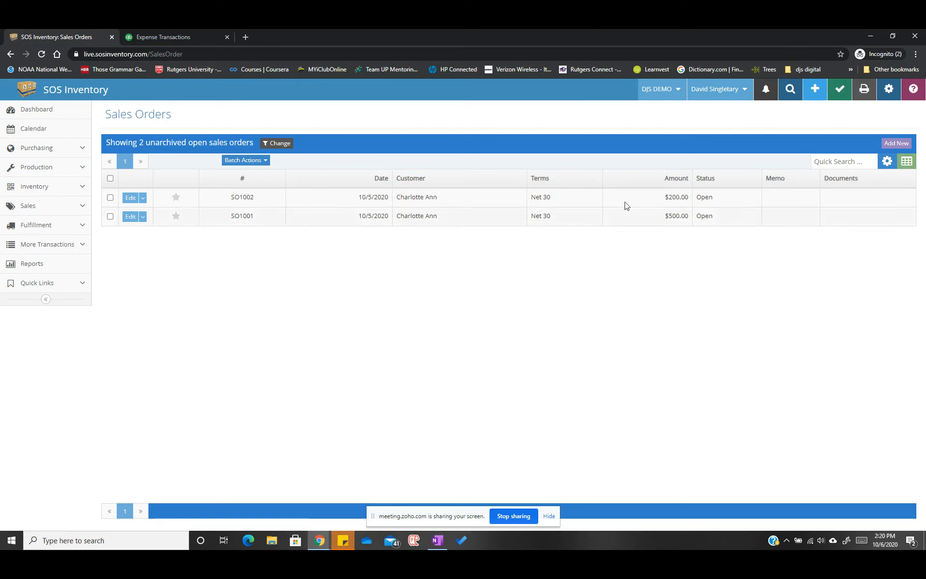
{"action": "left_click", "coordinate": [887, 163]}
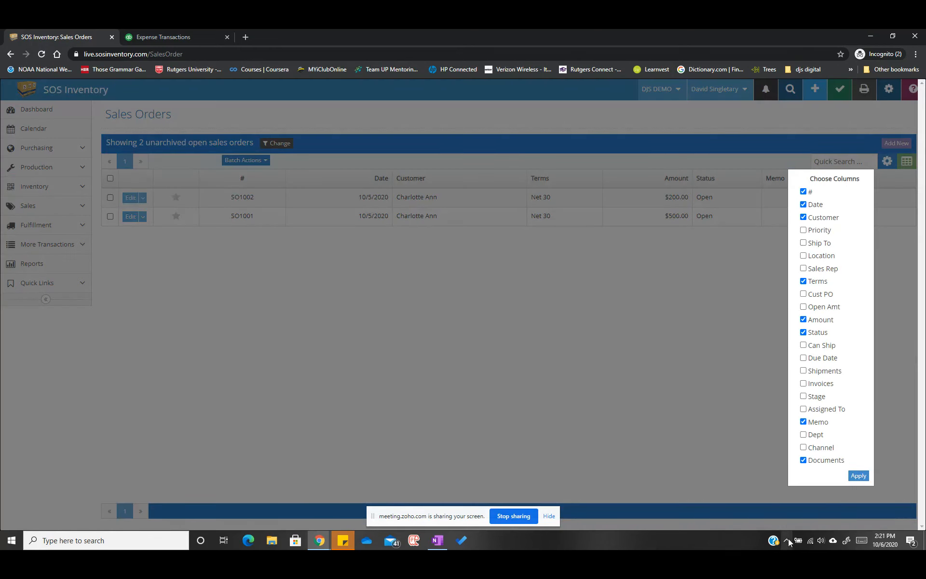
{"action": "left_click", "coordinate": [857, 476]}
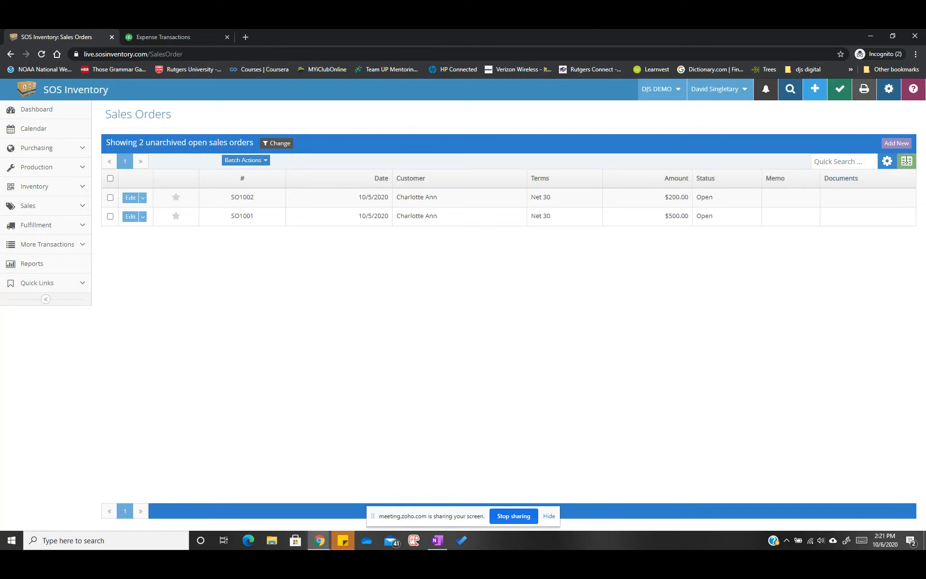
Start a new sales order, dismiss the multiple-download permission request, and choose the second existing customer listed
{"action": "left_click", "coordinate": [897, 143]}
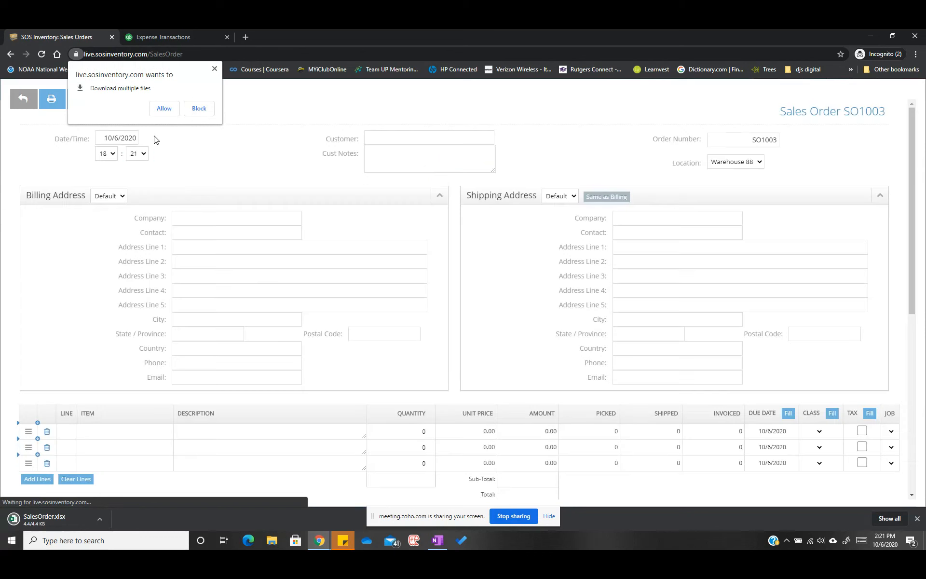
{"action": "left_click", "coordinate": [214, 68]}
{"action": "left_click", "coordinate": [481, 148]}
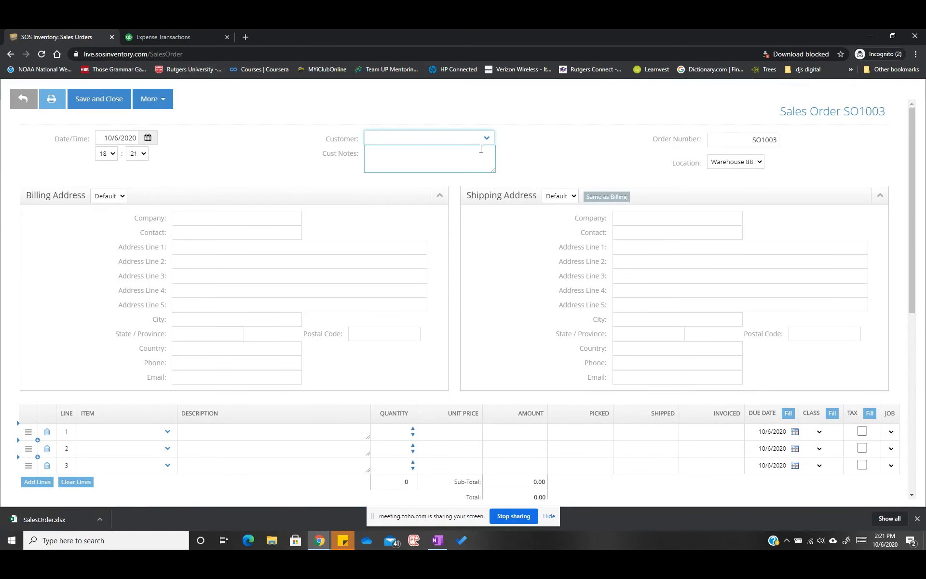
{"action": "left_click", "coordinate": [487, 139]}
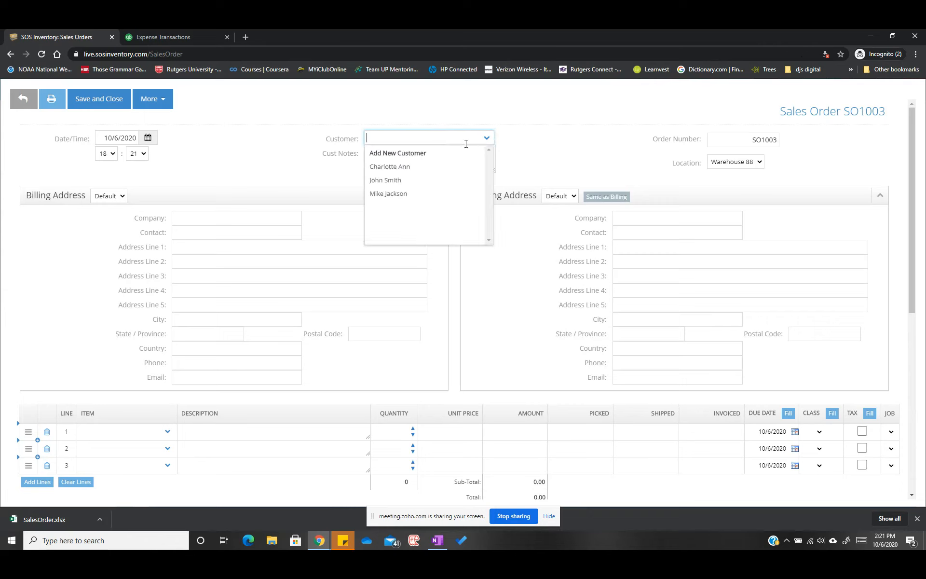
{"action": "left_click", "coordinate": [398, 180]}
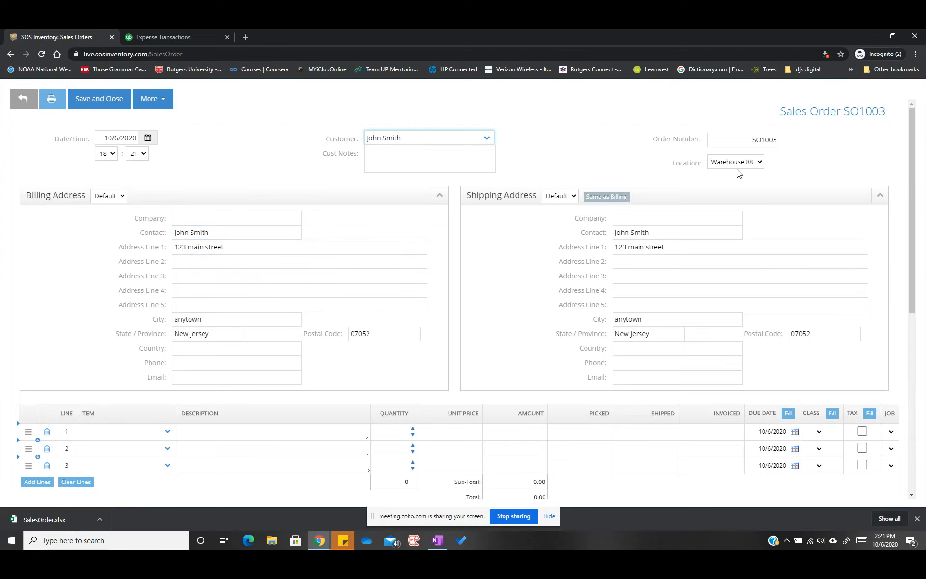
Add the item Office Furniture:Table123 to the first order line with a quantity of 1
{"action": "scroll", "coordinate": [86, 313], "scroll_direction": "down", "scroll_amount": 3}
{"action": "left_click", "coordinate": [142, 284]}
{"action": "left_click", "coordinate": [140, 285]}
{"action": "type", "text": "TABLE"}
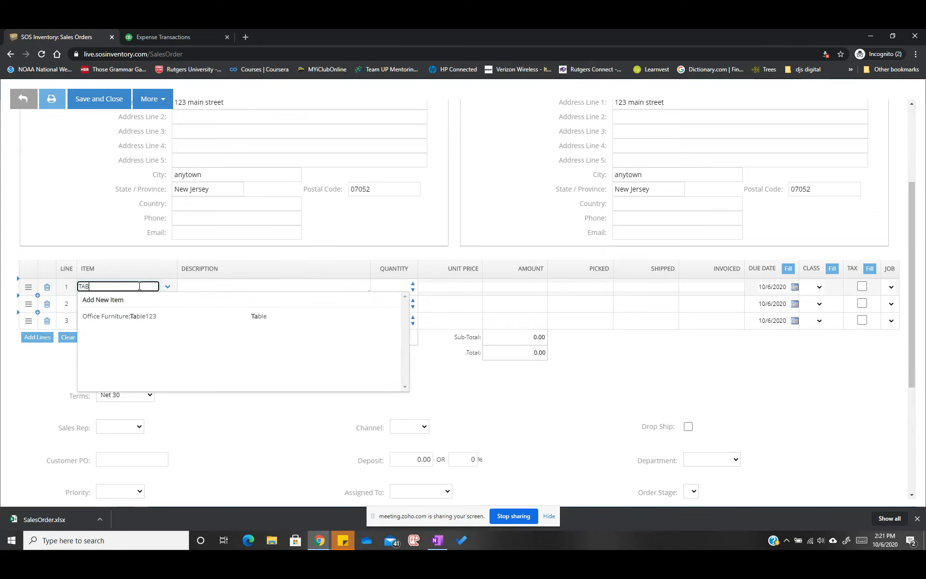
{"action": "left_click", "coordinate": [156, 316]}
{"action": "left_click", "coordinate": [385, 286]}
{"action": "type", "text": "1"}
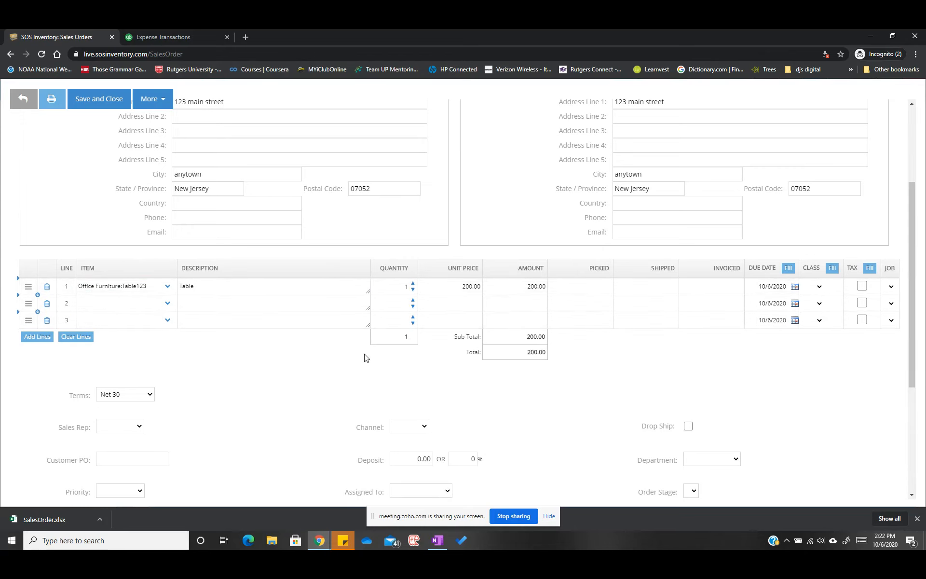
Assign the individual sales rep listed below House Sale, set the channel to In Store, and mark the order as Drop Ship
{"action": "scroll", "coordinate": [367, 357], "scroll_direction": "down", "scroll_amount": 2}
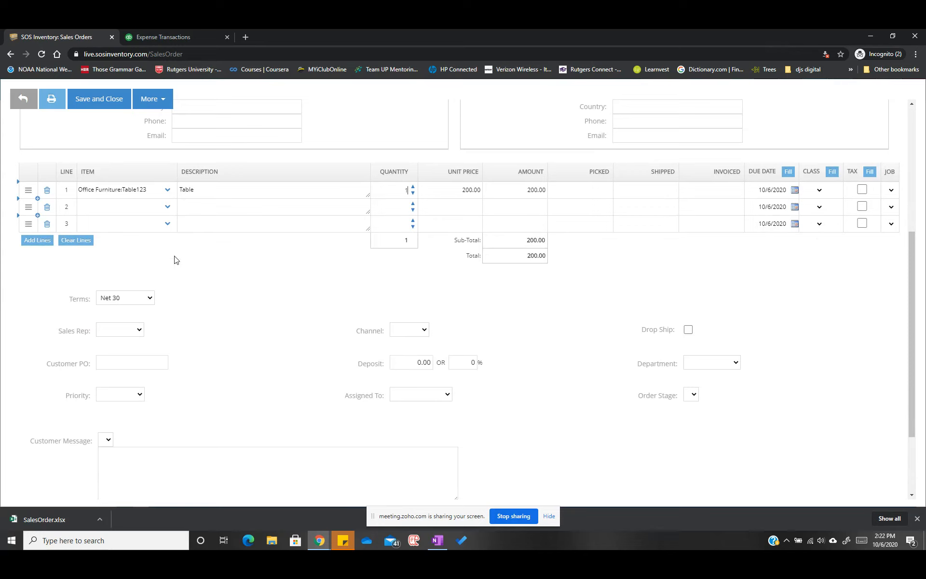
{"action": "left_click", "coordinate": [139, 330]}
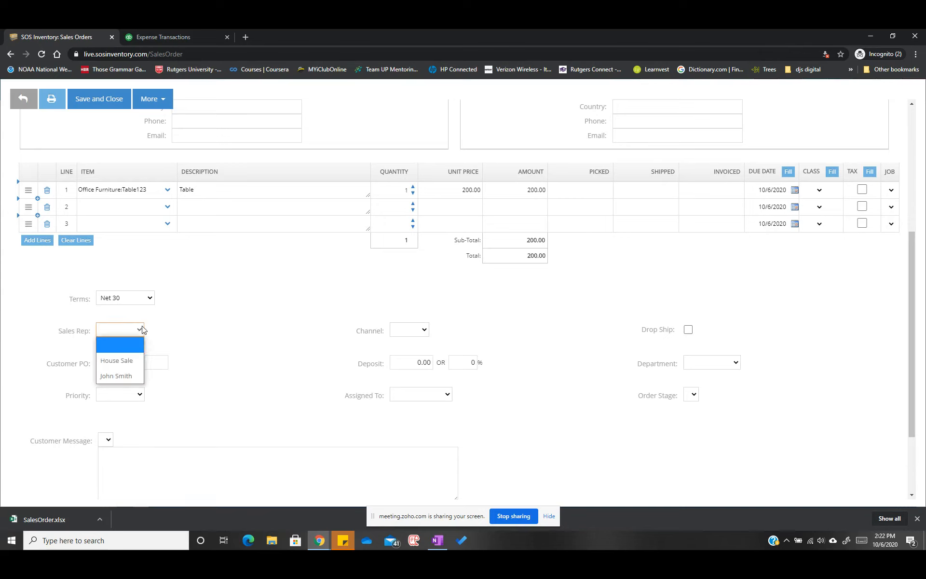
{"action": "left_click", "coordinate": [125, 375]}
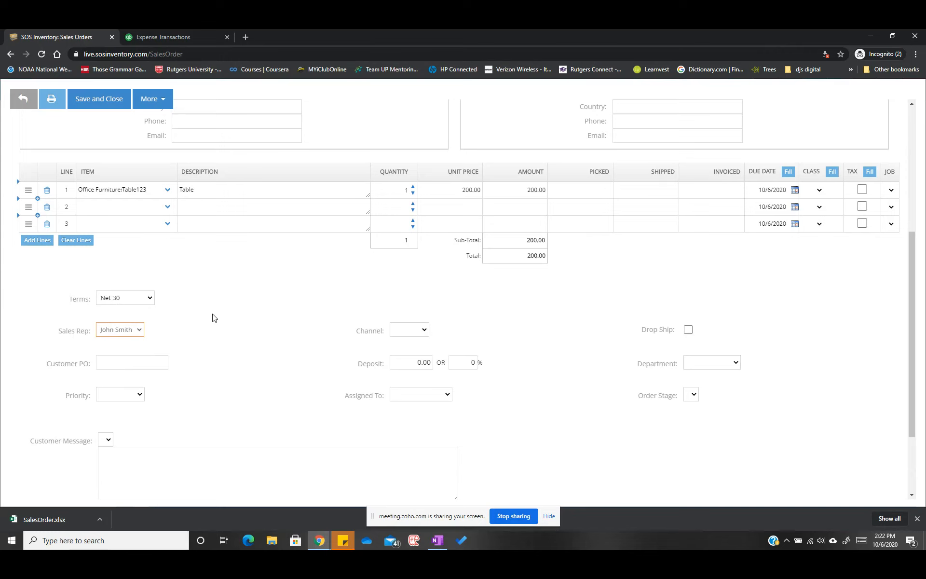
{"action": "left_click", "coordinate": [424, 330]}
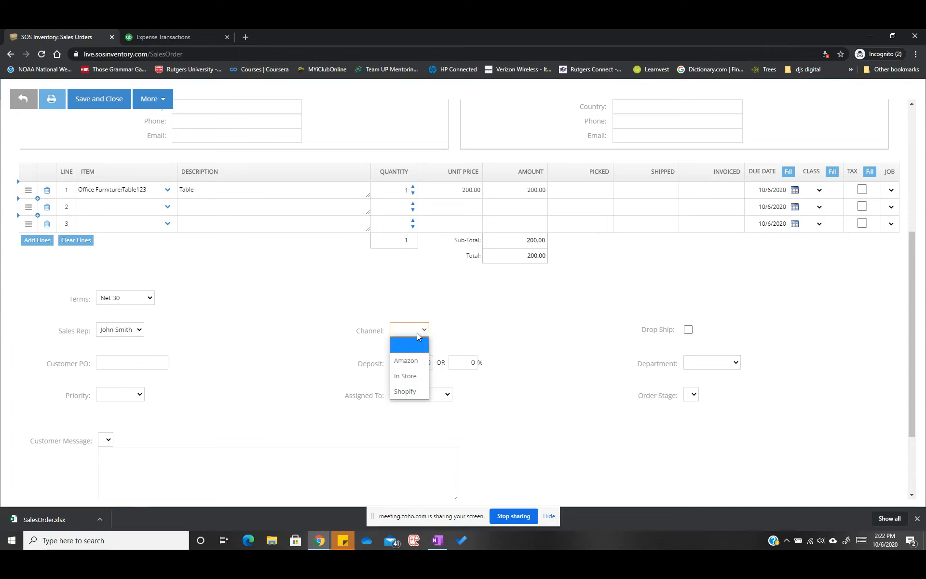
{"action": "left_click", "coordinate": [418, 376]}
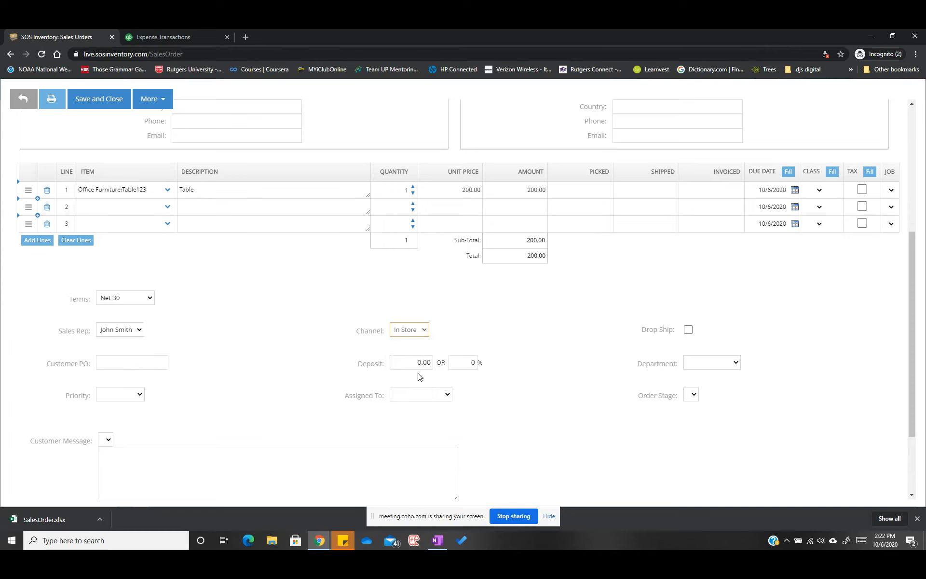
{"action": "left_click", "coordinate": [736, 364]}
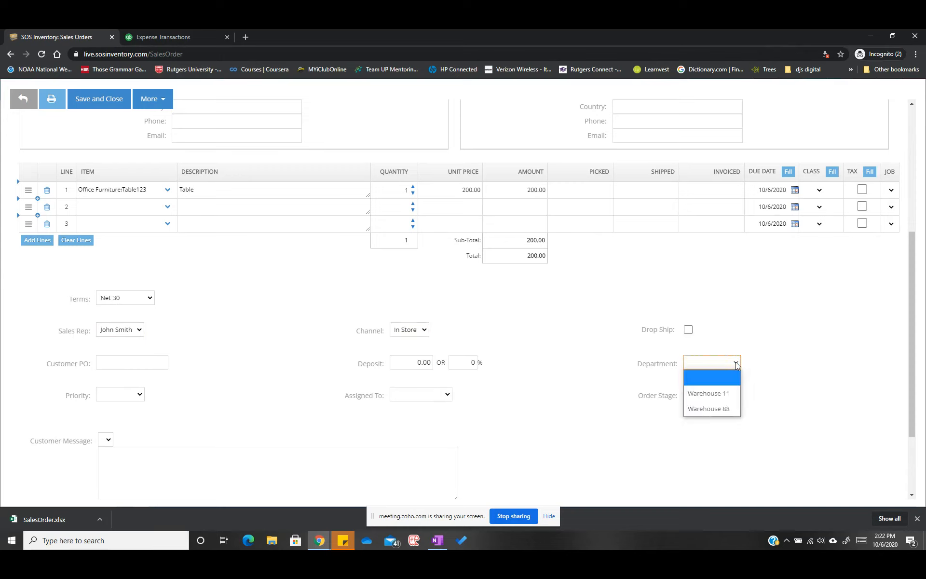
{"action": "left_click", "coordinate": [688, 330]}
Check the sales order's header and additional save options, and save and close the order
{"action": "scroll", "coordinate": [610, 334], "scroll_direction": "up", "scroll_amount": 3}
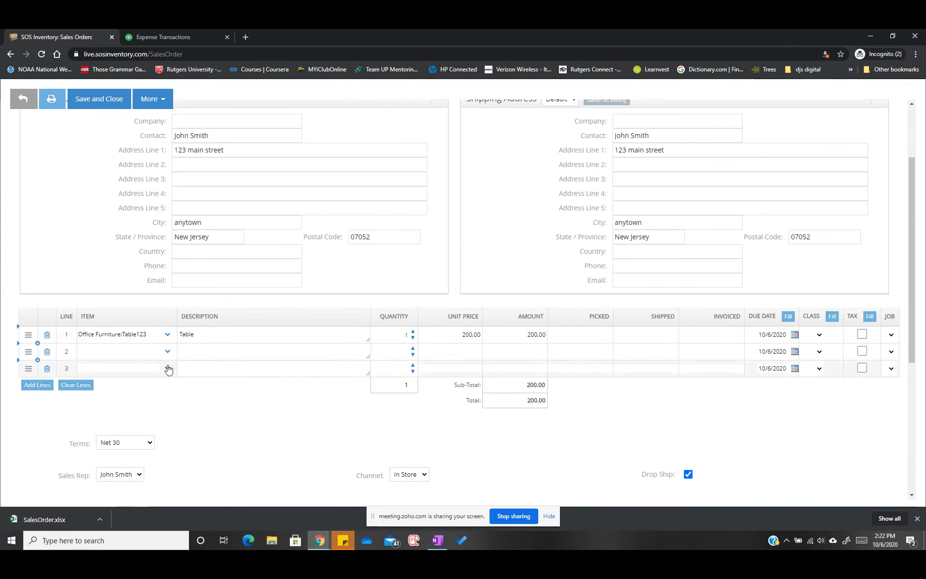
{"action": "scroll", "coordinate": [771, 308], "scroll_direction": "up", "scroll_amount": 2}
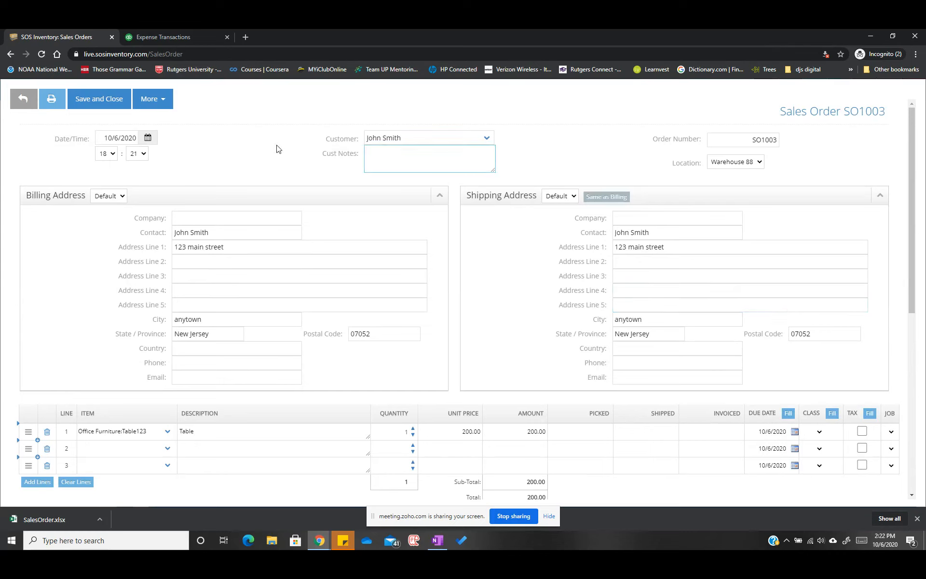
{"action": "left_click", "coordinate": [152, 101]}
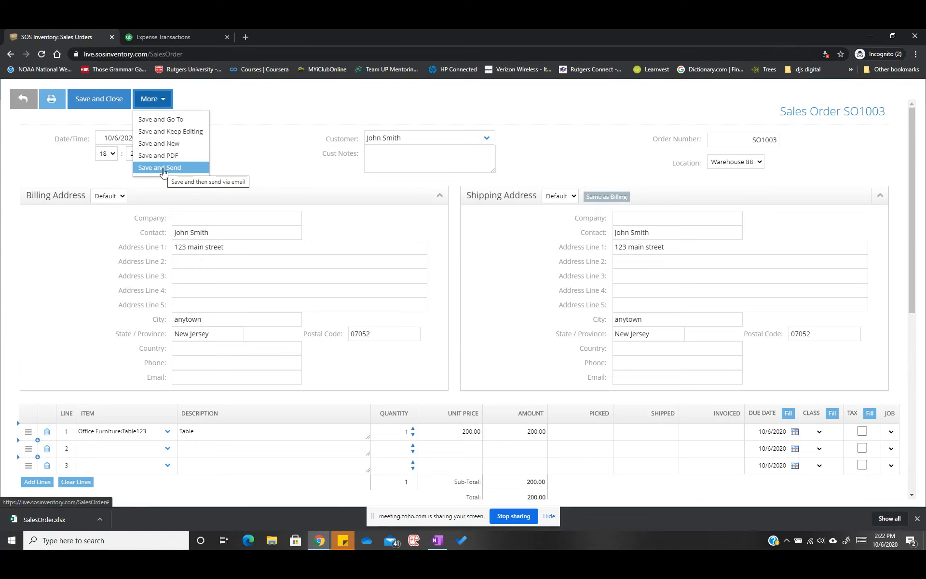
{"action": "left_click", "coordinate": [114, 100]}
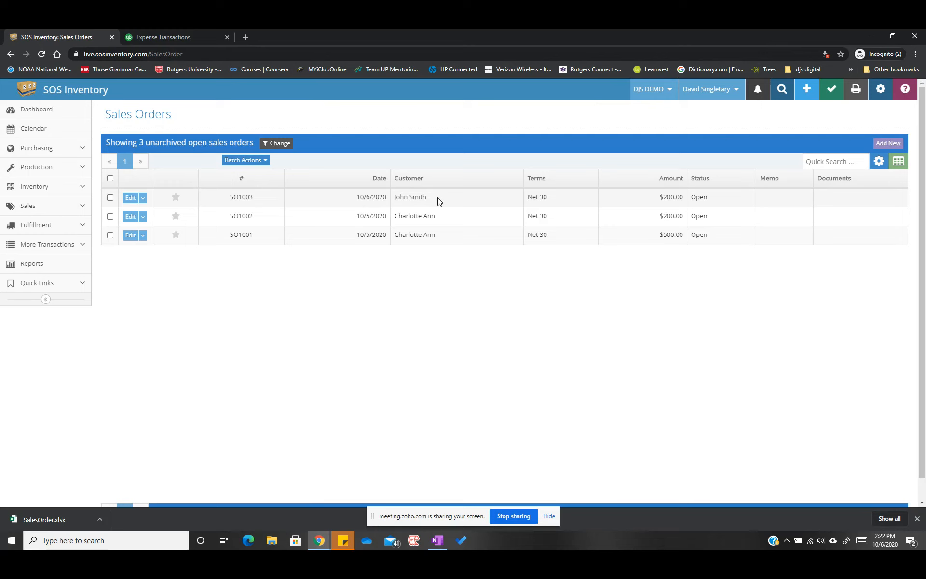
Open the Open Sales Order Detail report from the dashboard's open sales orders count and display it
{"action": "left_click", "coordinate": [50, 110]}
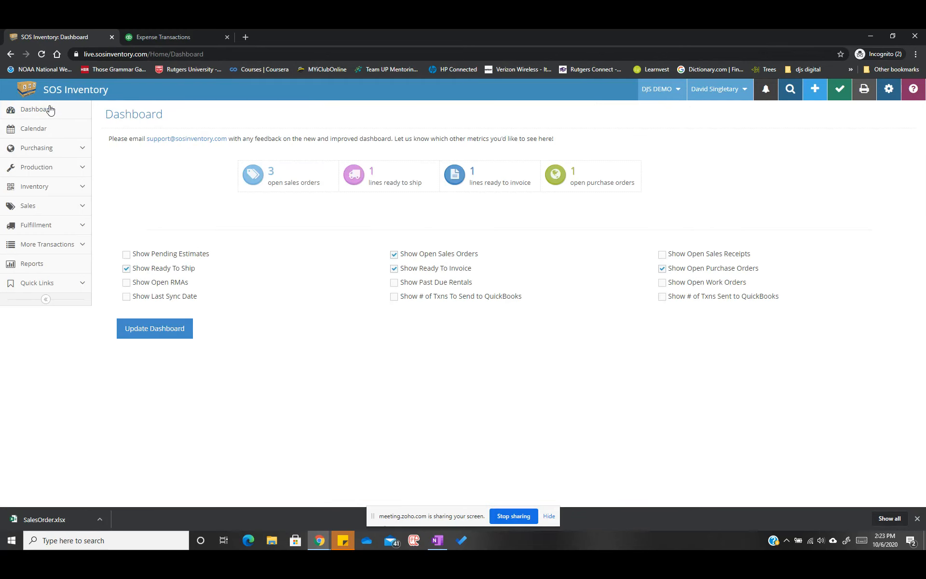
{"action": "left_click", "coordinate": [301, 187]}
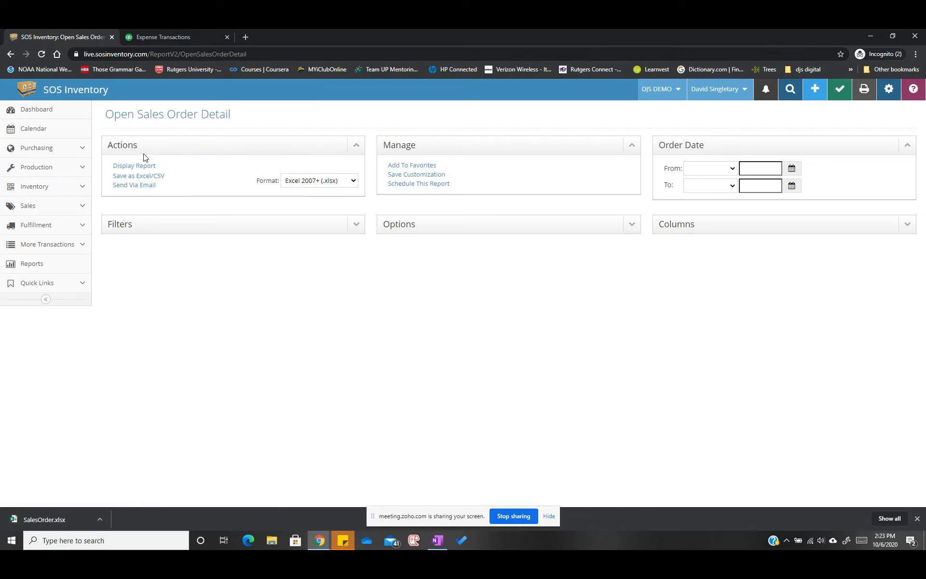
{"action": "left_click", "coordinate": [135, 166]}
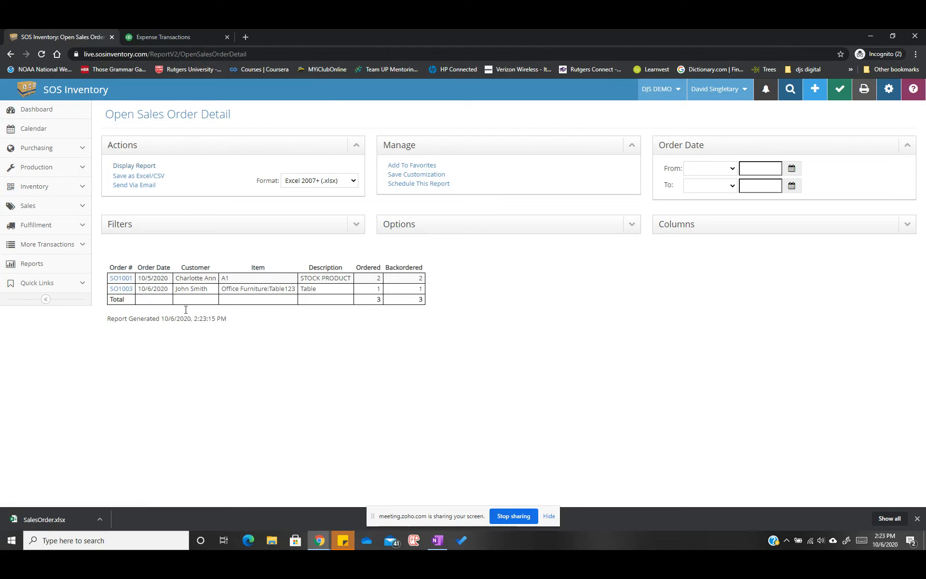
Return to the sales orders list and create a shipment from the order dated 10/6/2020
{"action": "left_click", "coordinate": [29, 212]}
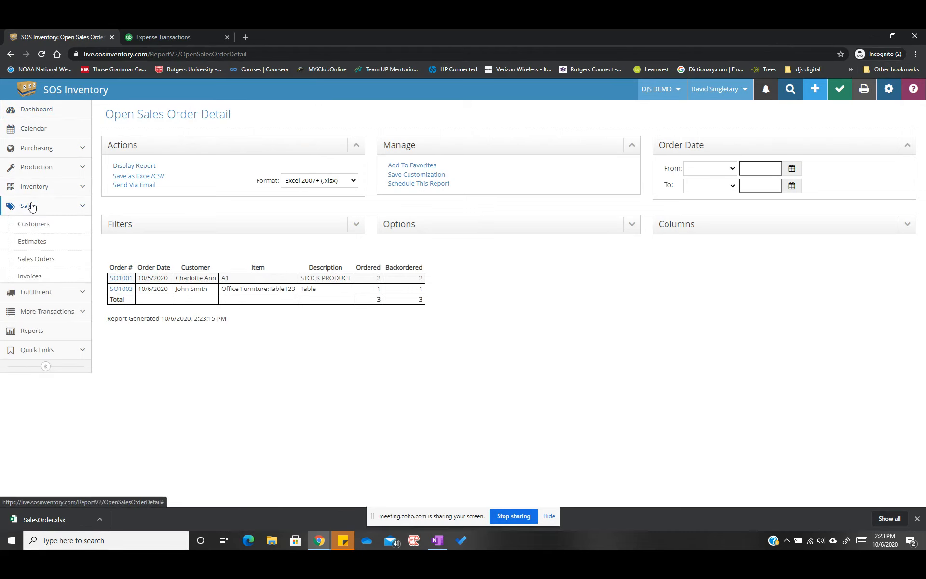
{"action": "left_click", "coordinate": [34, 262]}
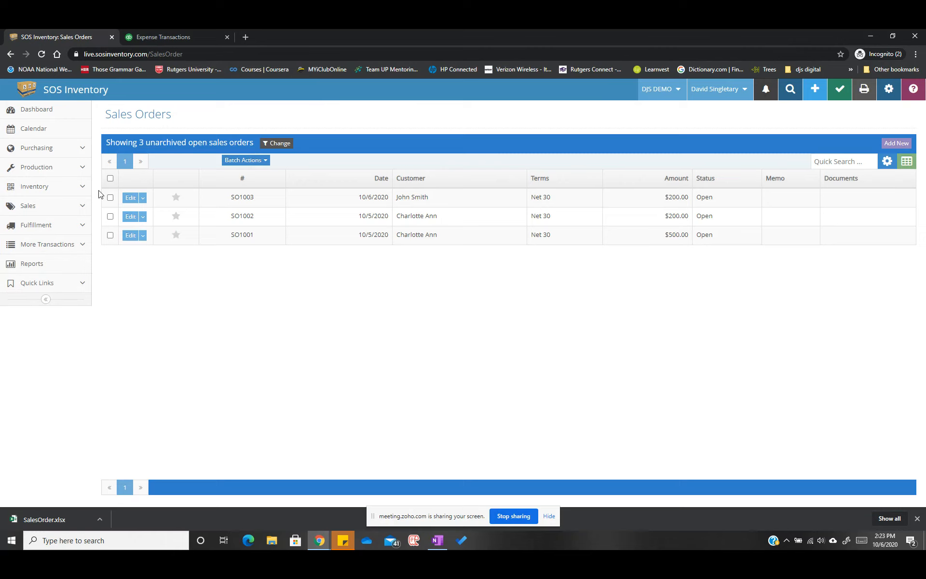
{"action": "left_click", "coordinate": [144, 198]}
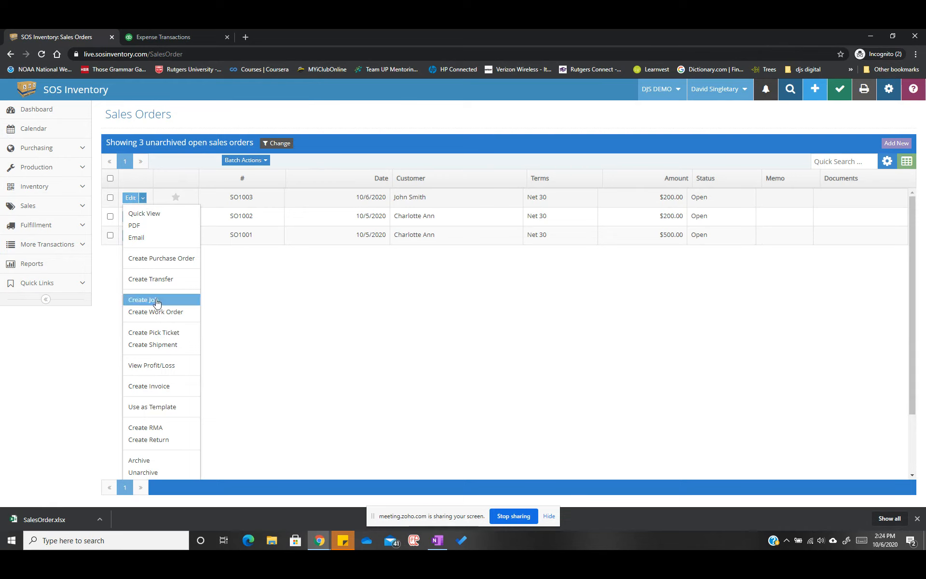
{"action": "left_click", "coordinate": [151, 345]}
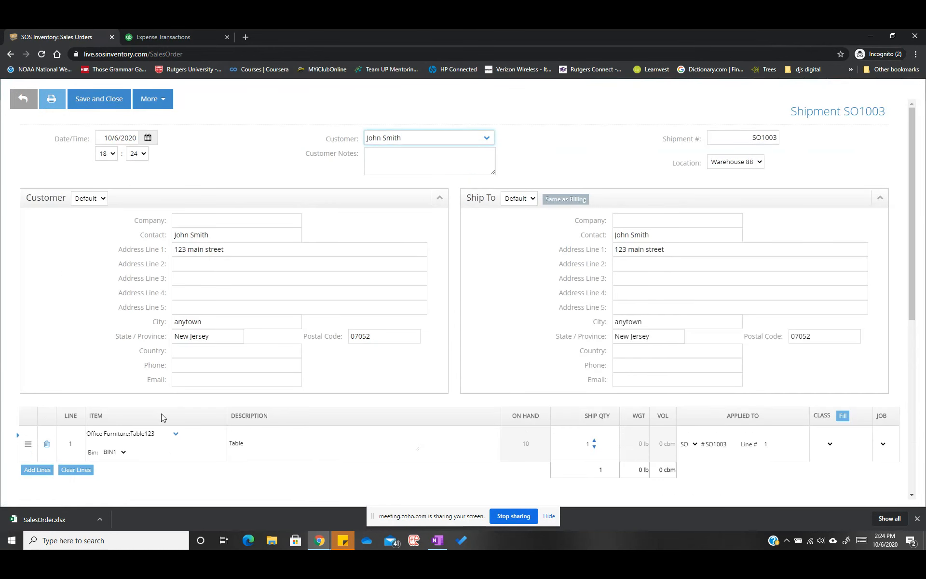
Review the shipment's Table123 line, including its ship quantity and applied order, and save and close the shipment
{"action": "scroll", "coordinate": [455, 252], "scroll_direction": "down", "scroll_amount": 1}
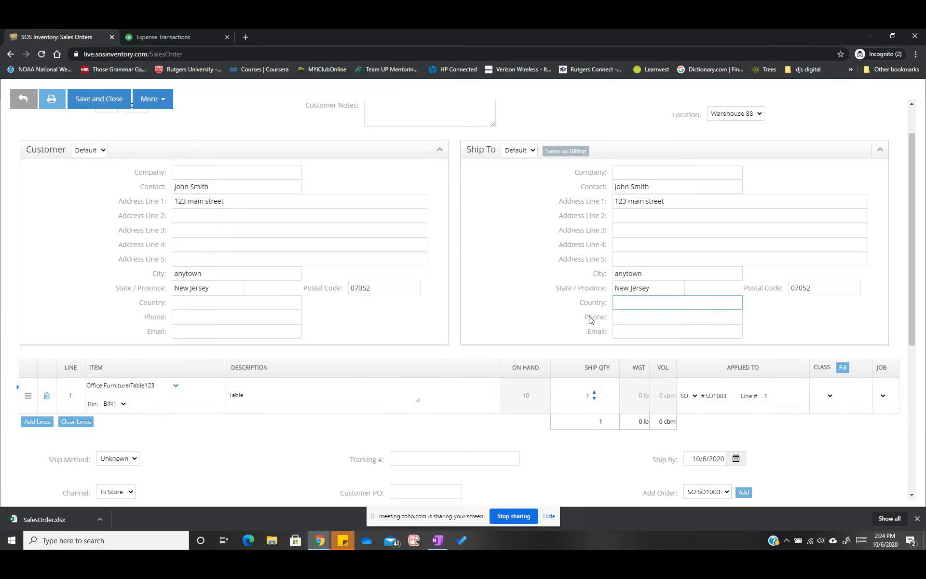
{"action": "left_click", "coordinate": [581, 400]}
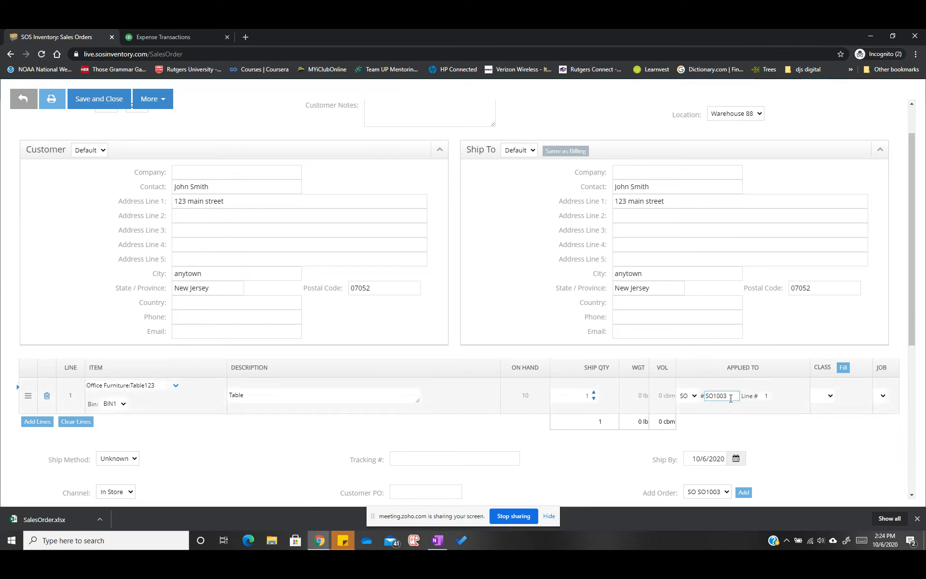
{"action": "left_click", "coordinate": [636, 311]}
{"action": "left_click", "coordinate": [580, 320]}
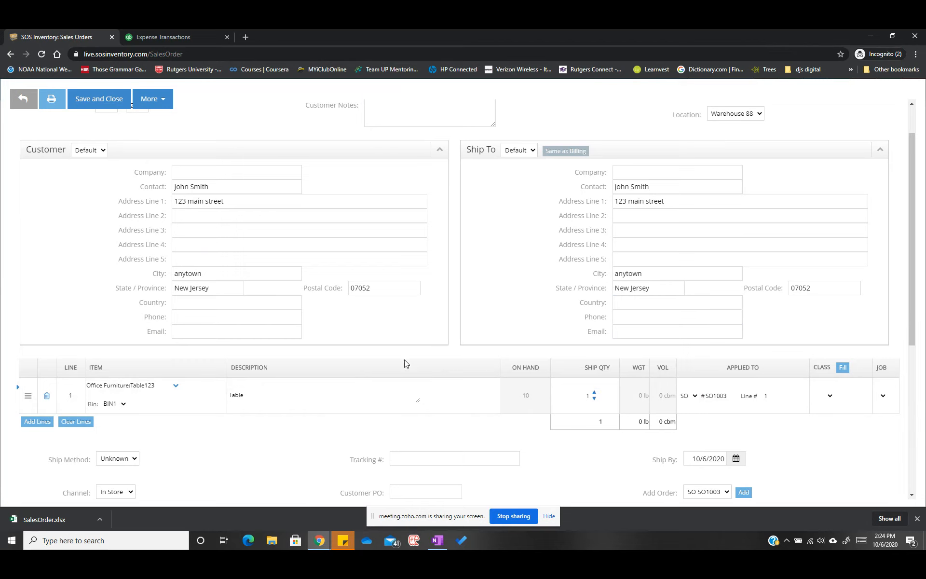
{"action": "scroll", "coordinate": [325, 280], "scroll_direction": "up", "scroll_amount": 1}
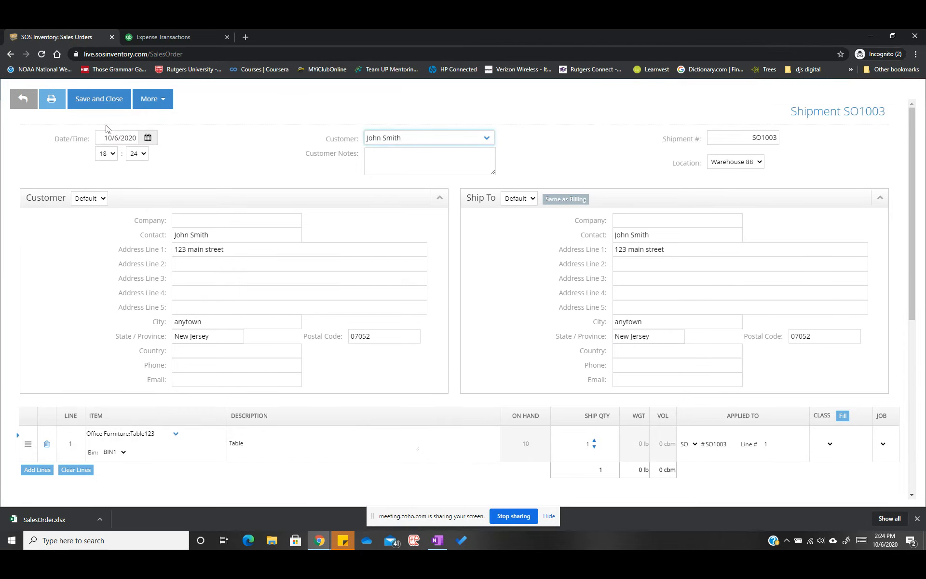
{"action": "left_click", "coordinate": [103, 99]}
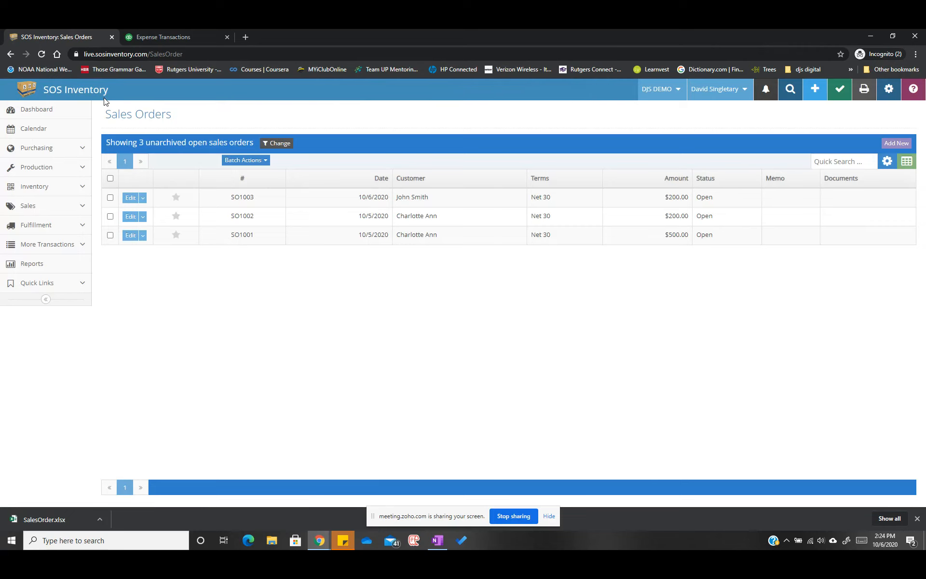
Open the inventory items list and check the in-stock and available quantities of Table123
{"action": "left_click", "coordinate": [48, 185]}
{"action": "left_click", "coordinate": [38, 204]}
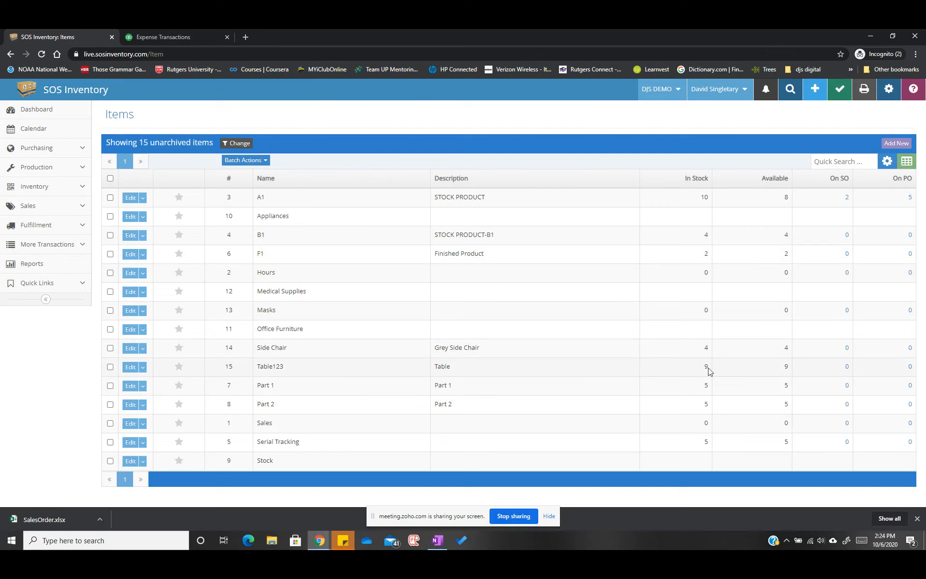
{"action": "key", "text": "alt+Tab"}
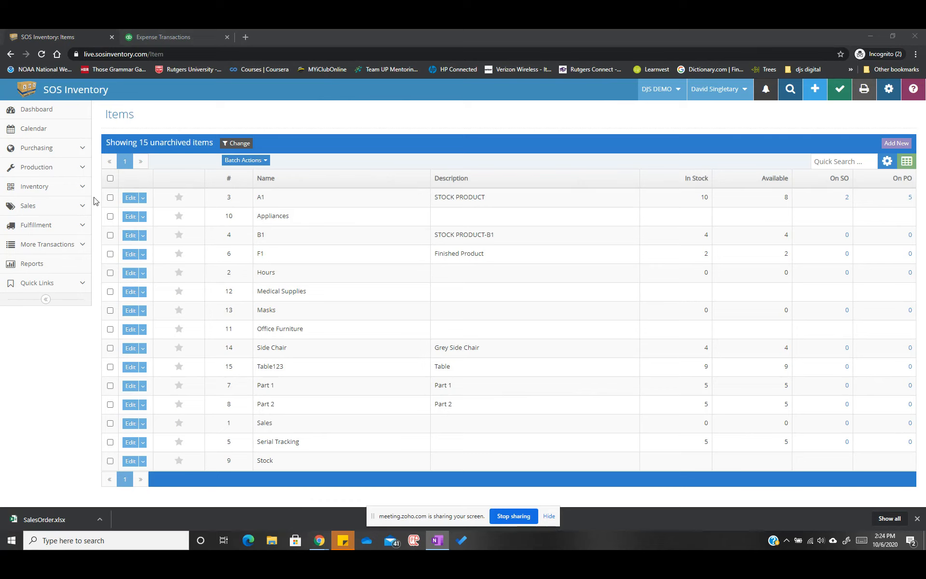
Look through the company's setup options and open the Automated Order Processing (AOP) Rules list
{"action": "left_click", "coordinate": [81, 206]}
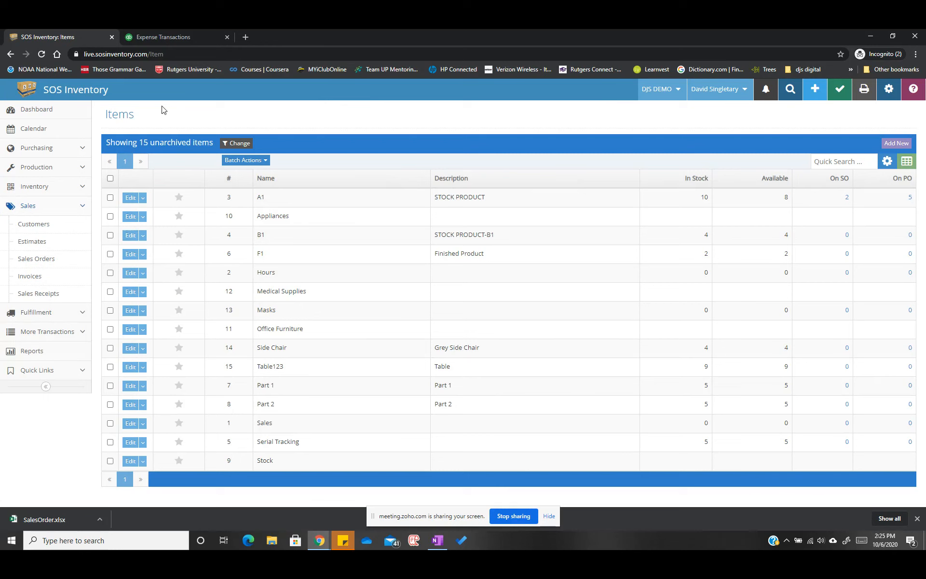
{"action": "left_click", "coordinate": [680, 88]}
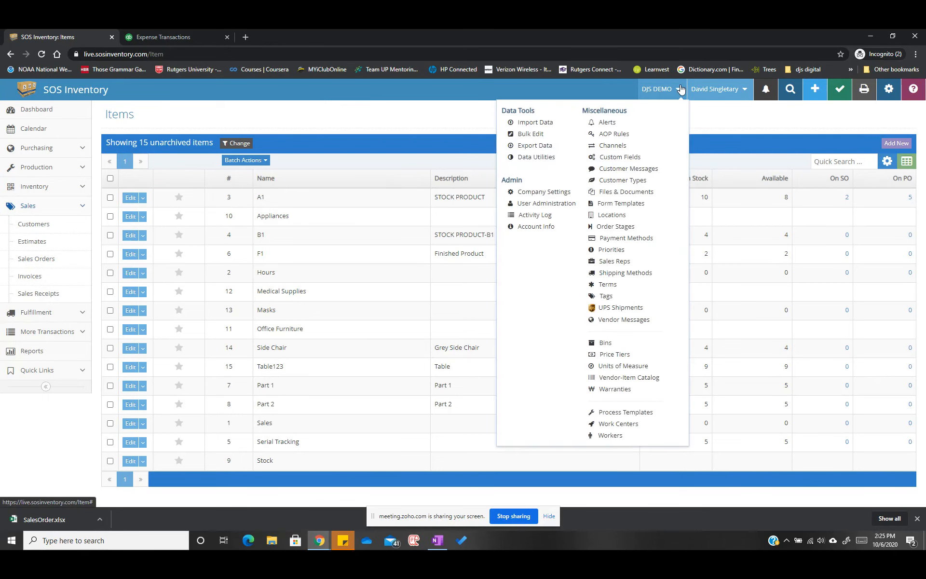
{"action": "left_click", "coordinate": [631, 139]}
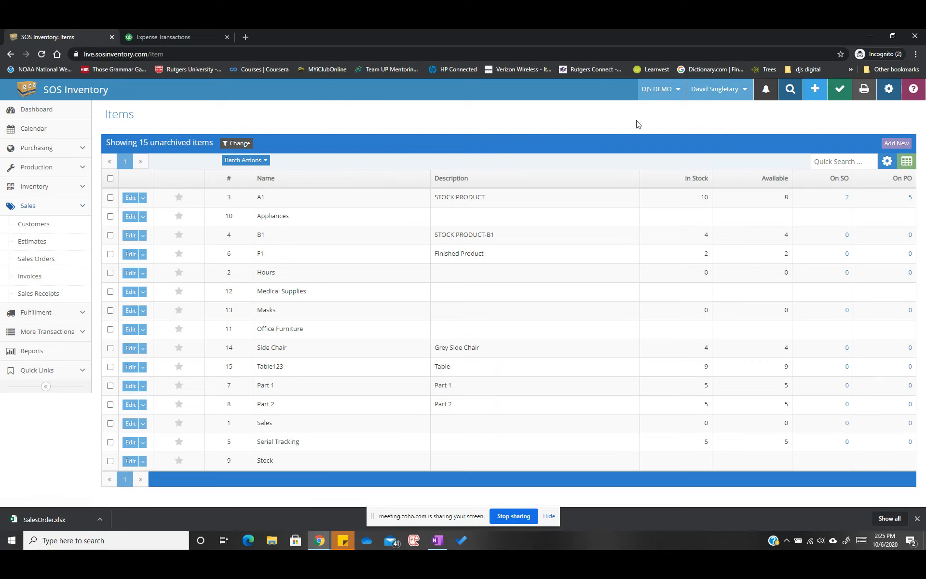
{"action": "left_click", "coordinate": [677, 93]}
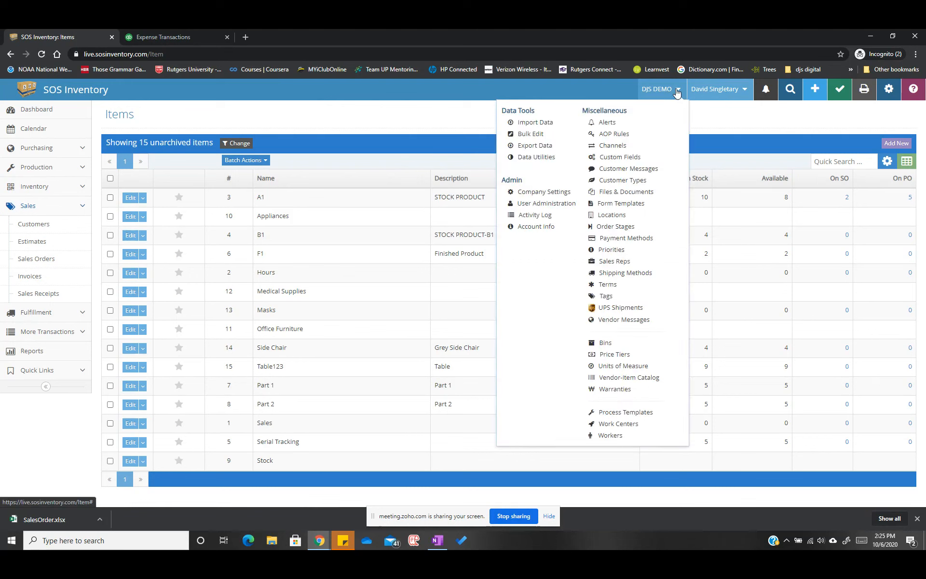
{"action": "left_click", "coordinate": [624, 132]}
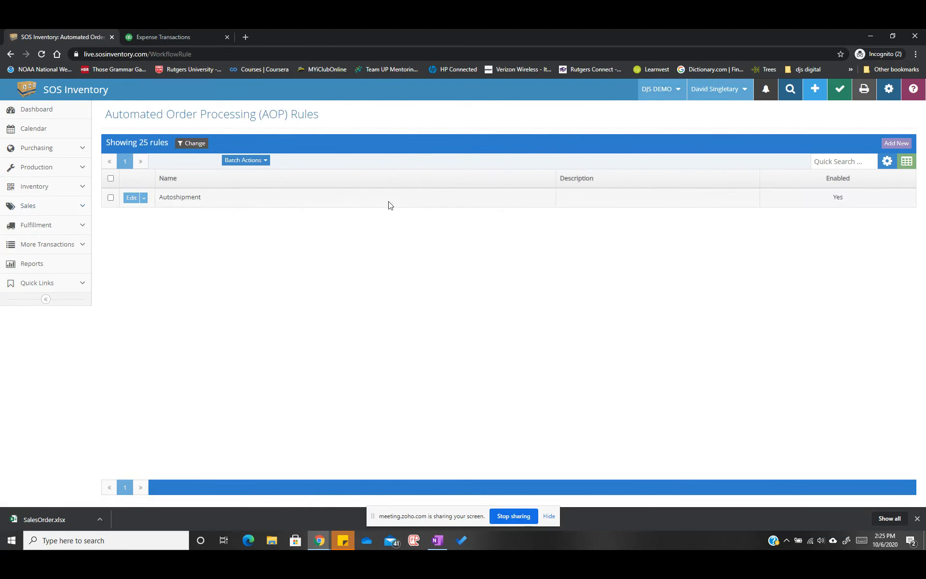
Open the Autoshipment rule, review its trigger and the action it performs, and save and close it
{"action": "left_click", "coordinate": [130, 198]}
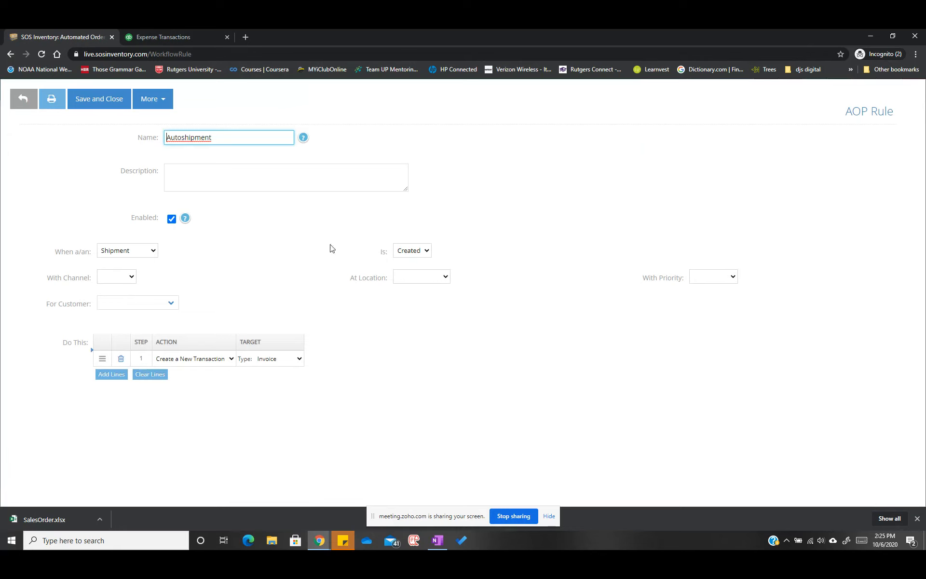
{"action": "left_click", "coordinate": [98, 101]}
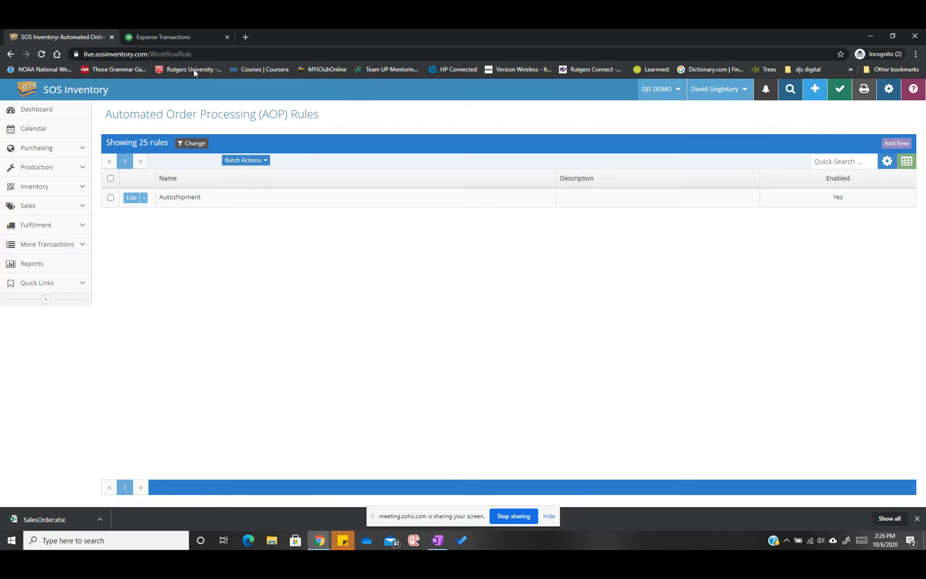
Preview the pending entries in the sync queue and run the sync with QuickBooks
{"action": "left_click", "coordinate": [839, 92]}
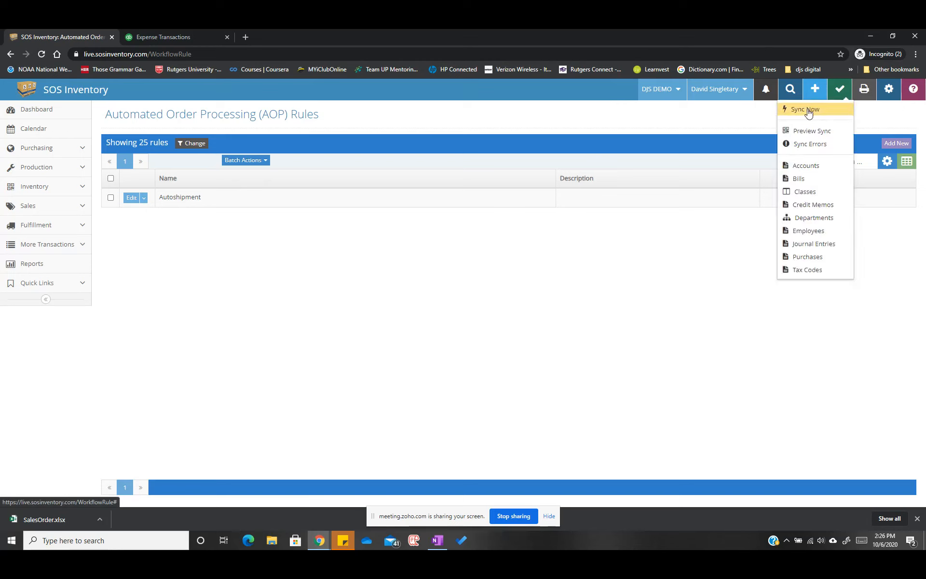
{"action": "left_click", "coordinate": [809, 132]}
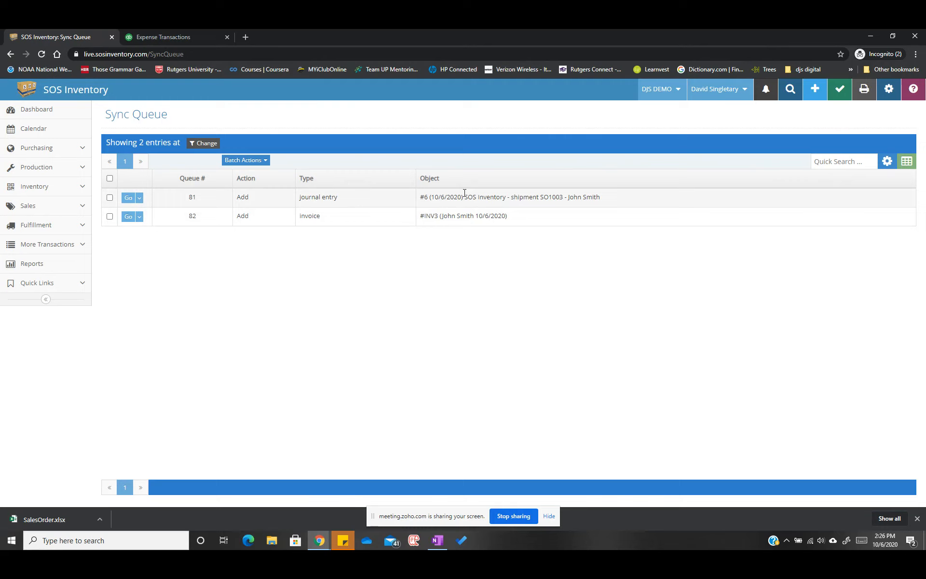
{"action": "left_click", "coordinate": [839, 90]}
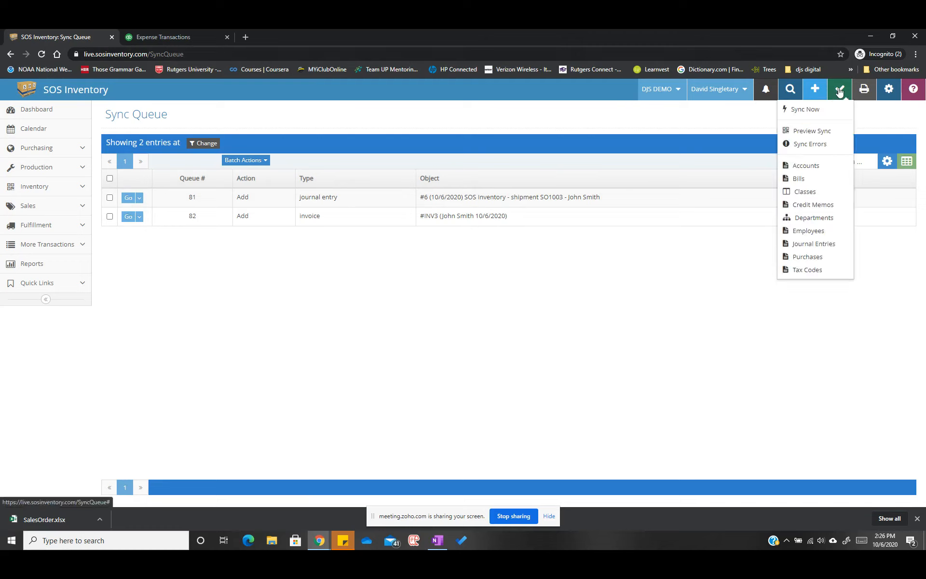
{"action": "left_click", "coordinate": [814, 109]}
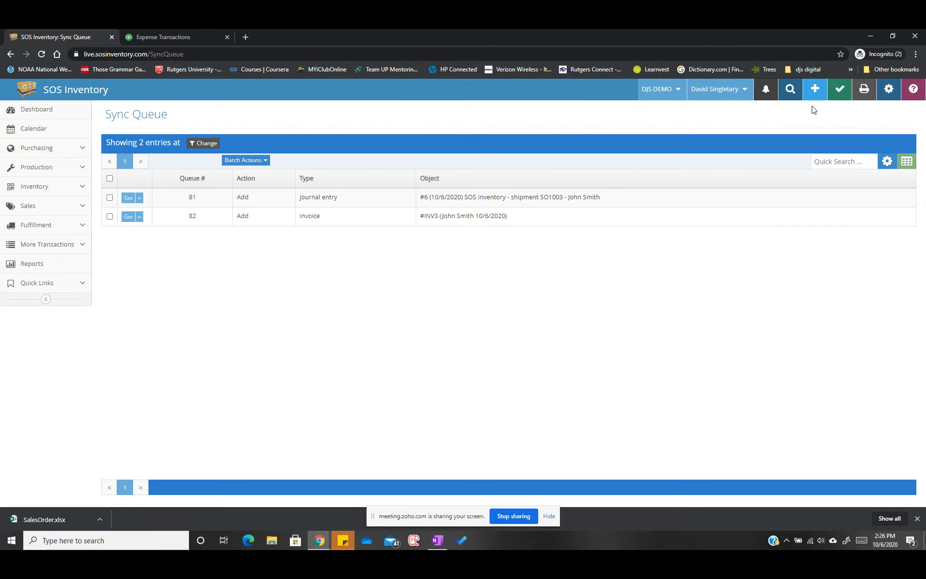
Switch to QuickBooks, open the sales transactions, review the open invoice dated 10/06/2020, and close it
{"action": "left_click", "coordinate": [170, 37]}
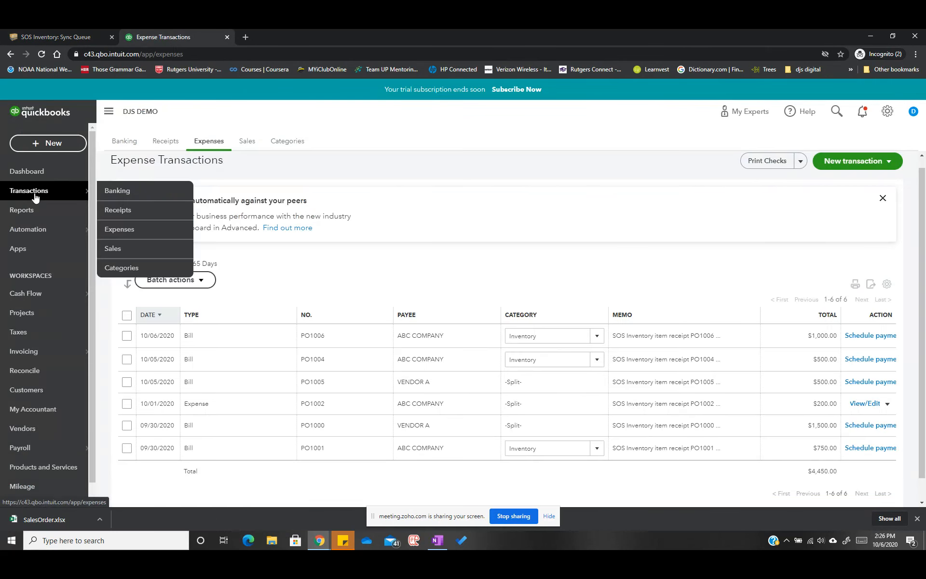
{"action": "left_click", "coordinate": [121, 249]}
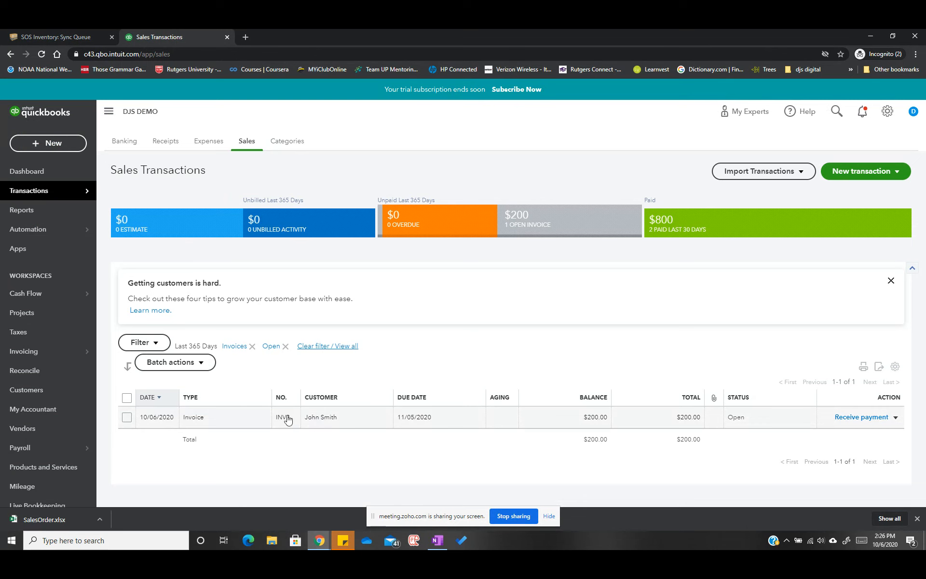
{"action": "left_click", "coordinate": [214, 420]}
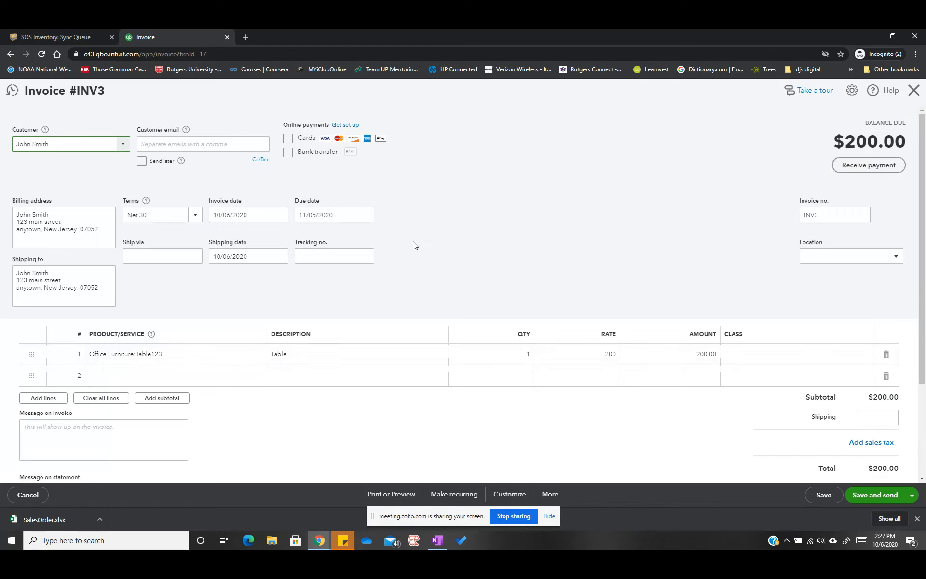
{"action": "left_click", "coordinate": [914, 90]}
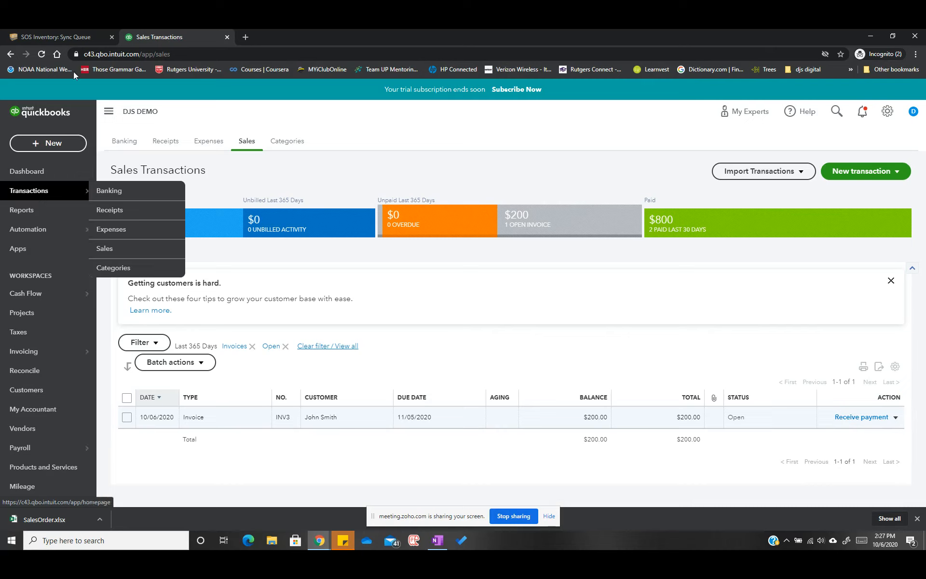
Return to SOS Inventory, open the items list, and review the Bill of Materials for item F1 without saving
{"action": "left_click", "coordinate": [74, 38]}
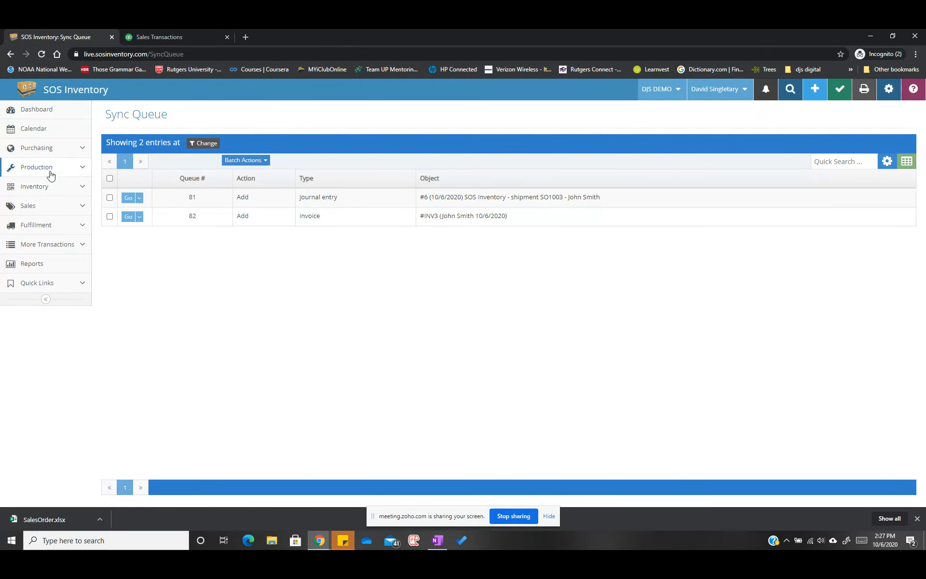
{"action": "left_click", "coordinate": [47, 197]}
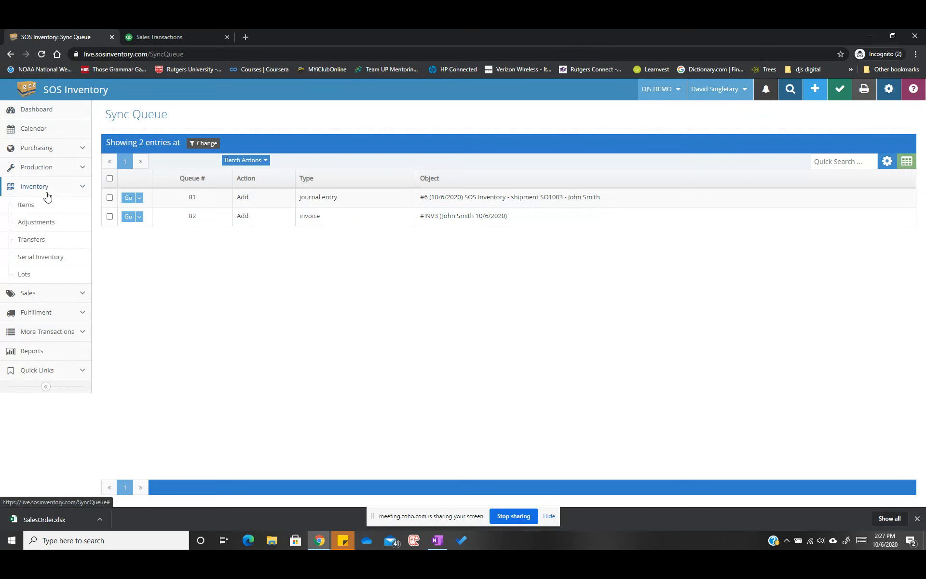
{"action": "left_click", "coordinate": [38, 208]}
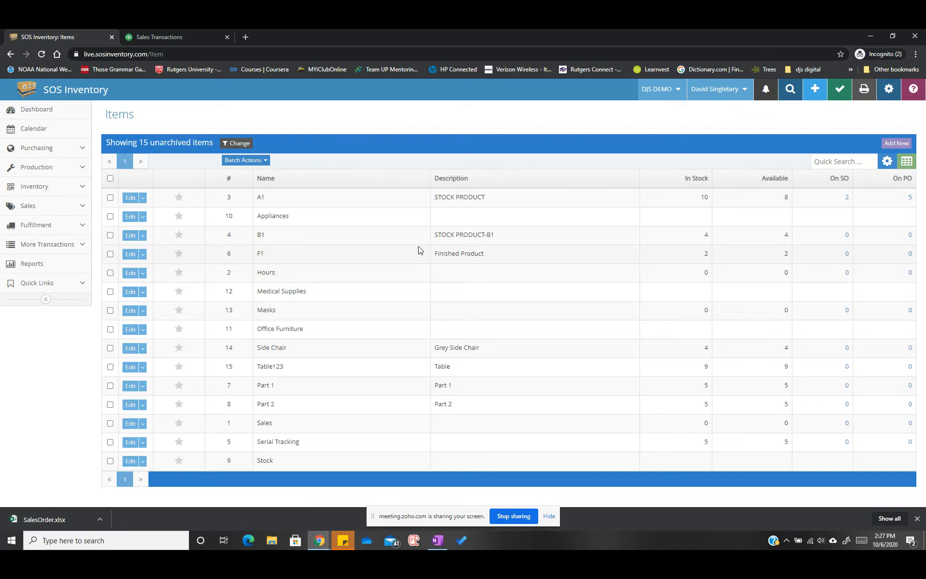
{"action": "left_click", "coordinate": [142, 254]}
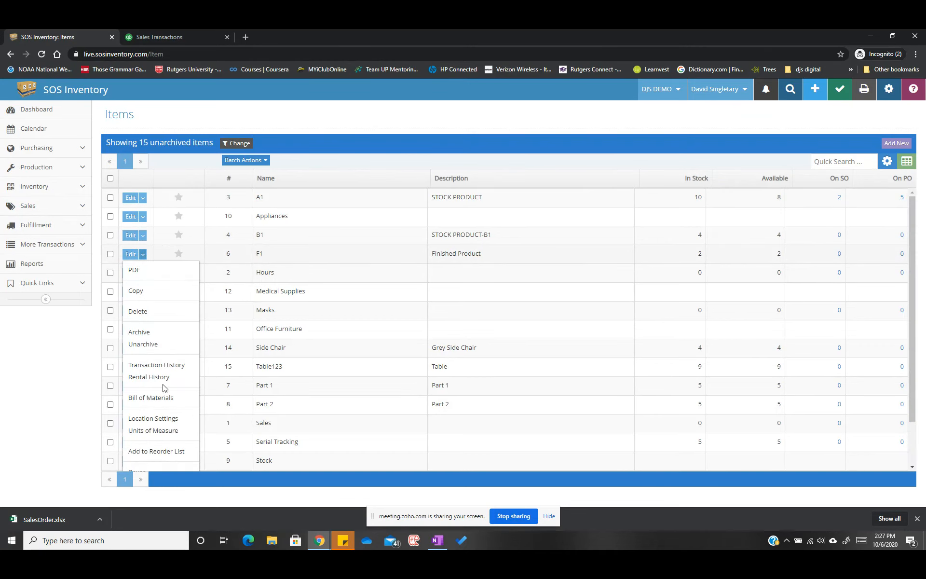
{"action": "left_click", "coordinate": [161, 404]}
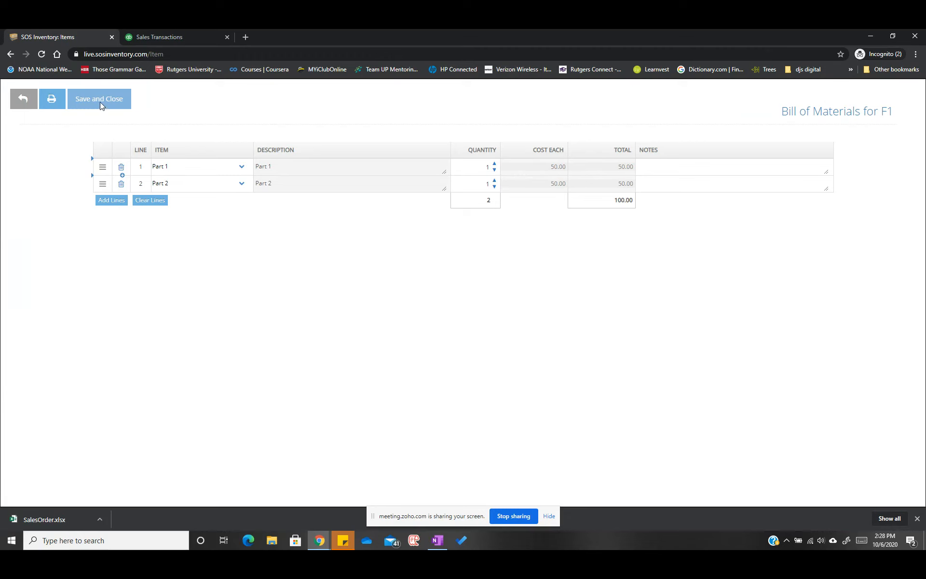
{"action": "left_click", "coordinate": [27, 101]}
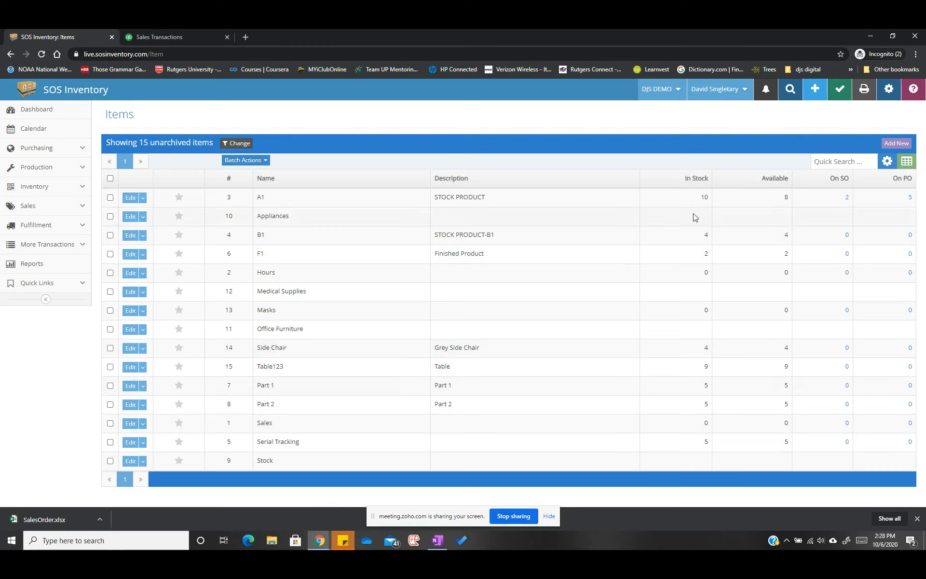
Open the production builds list and start a new build transaction
{"action": "left_click", "coordinate": [142, 254]}
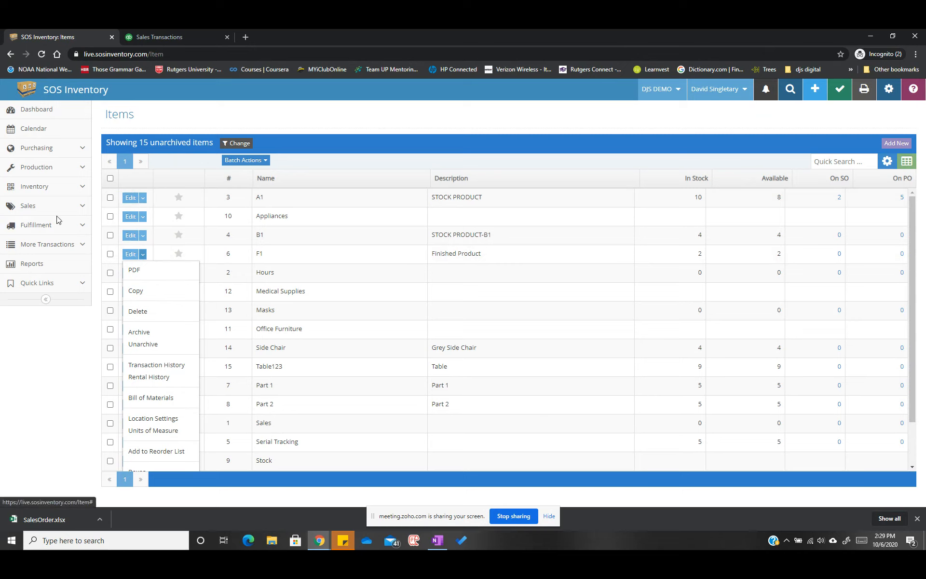
{"action": "left_click", "coordinate": [60, 171]}
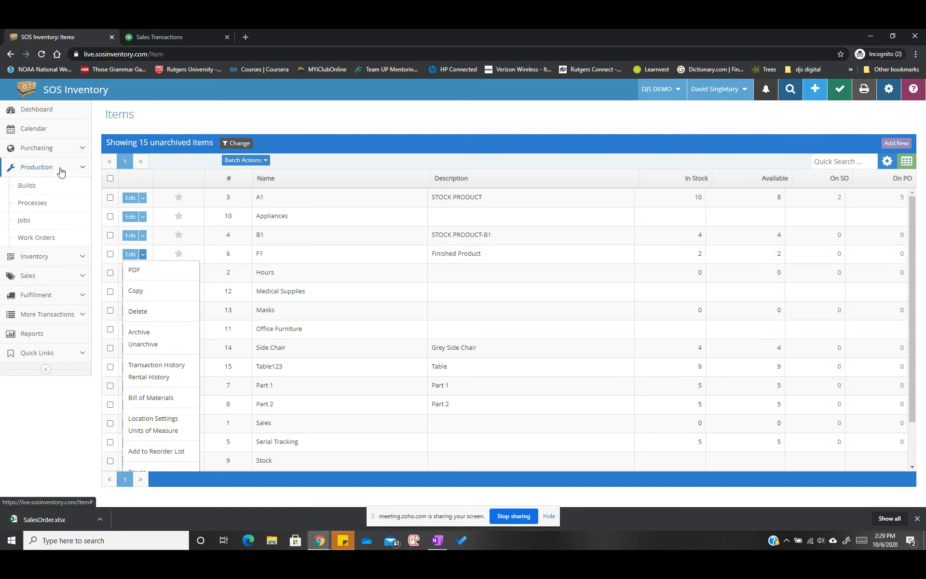
{"action": "left_click", "coordinate": [26, 187]}
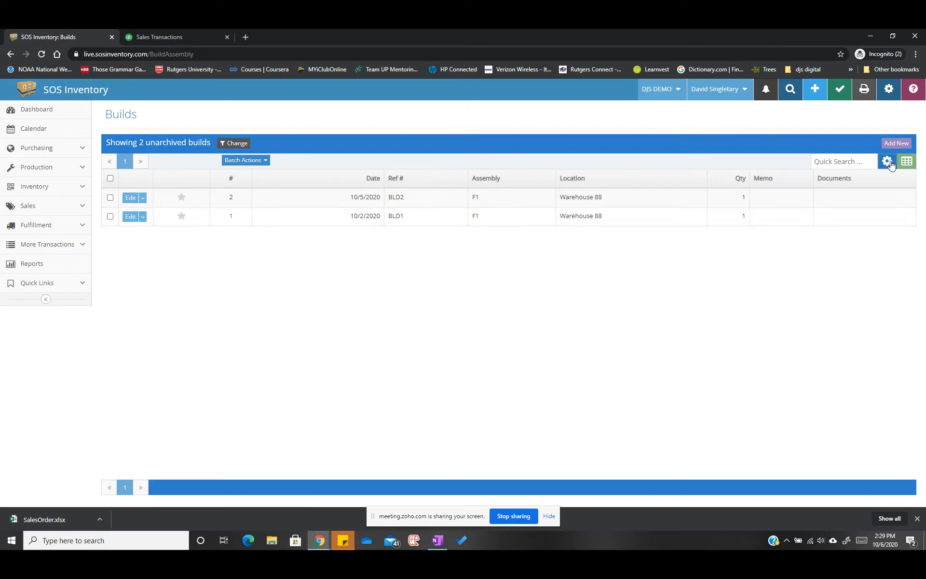
{"action": "left_click", "coordinate": [896, 144]}
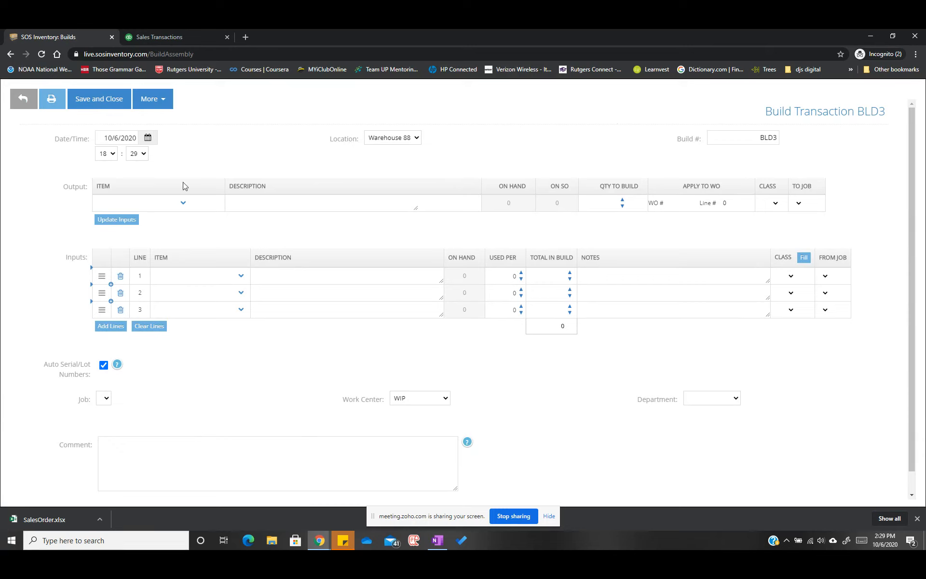
Set F1 as the build's output item in BIN1 and update the inputs from its bill of materials
{"action": "left_click", "coordinate": [147, 203]}
{"action": "type", "text": "F"}
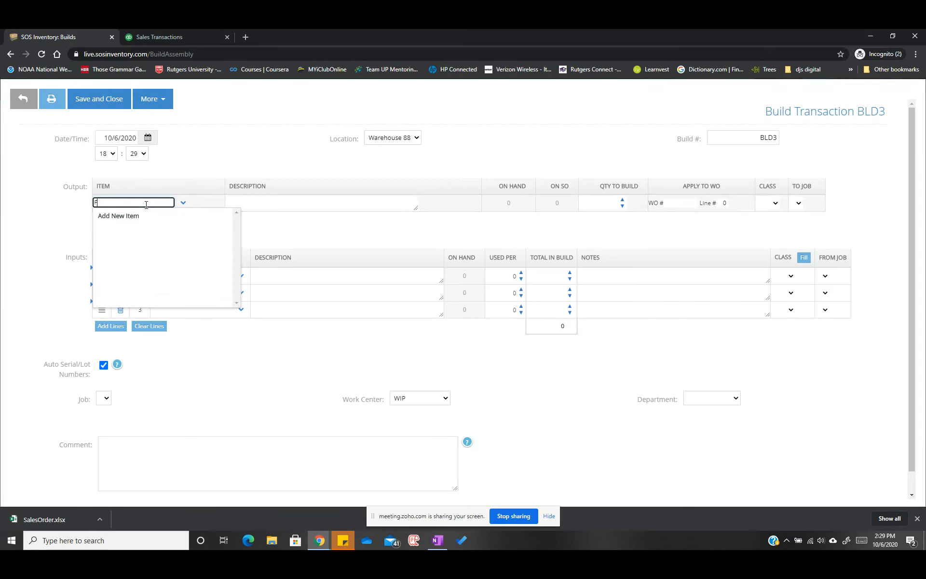
{"action": "type", "text": "1"}
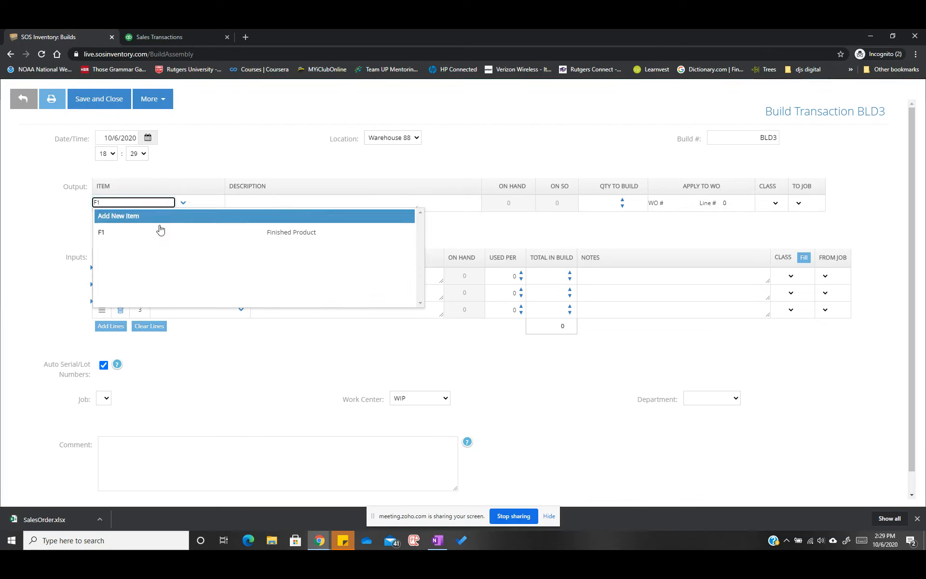
{"action": "left_click", "coordinate": [169, 234]}
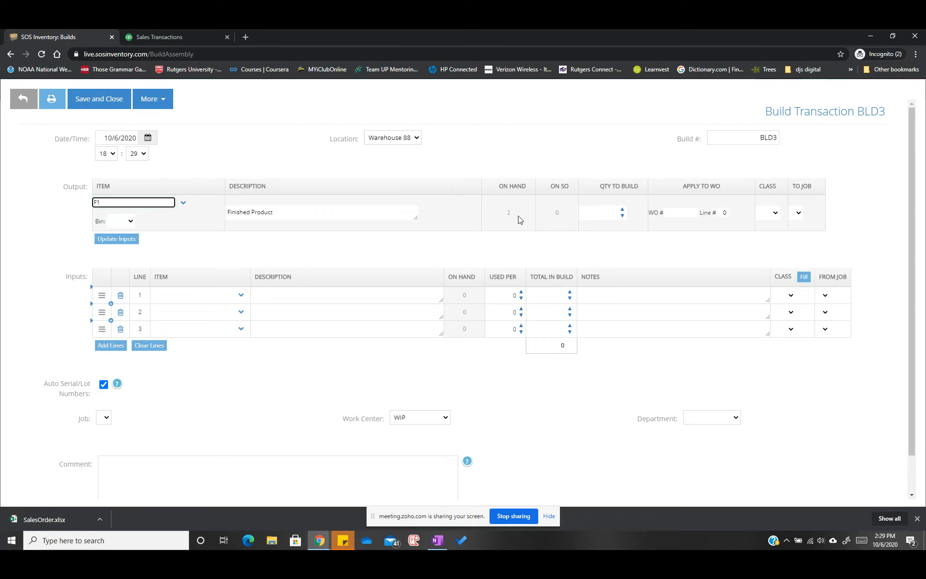
{"action": "left_click", "coordinate": [130, 222]}
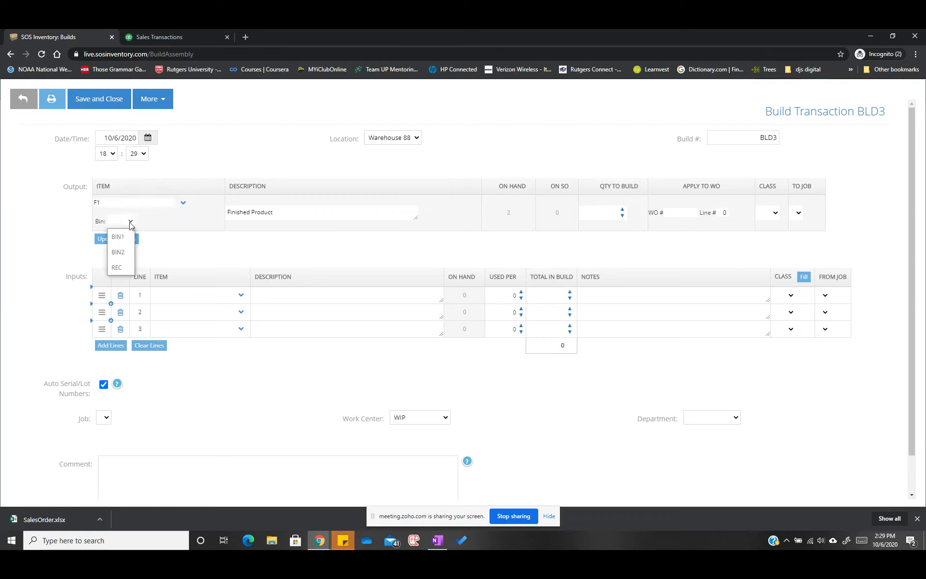
{"action": "left_click", "coordinate": [122, 237]}
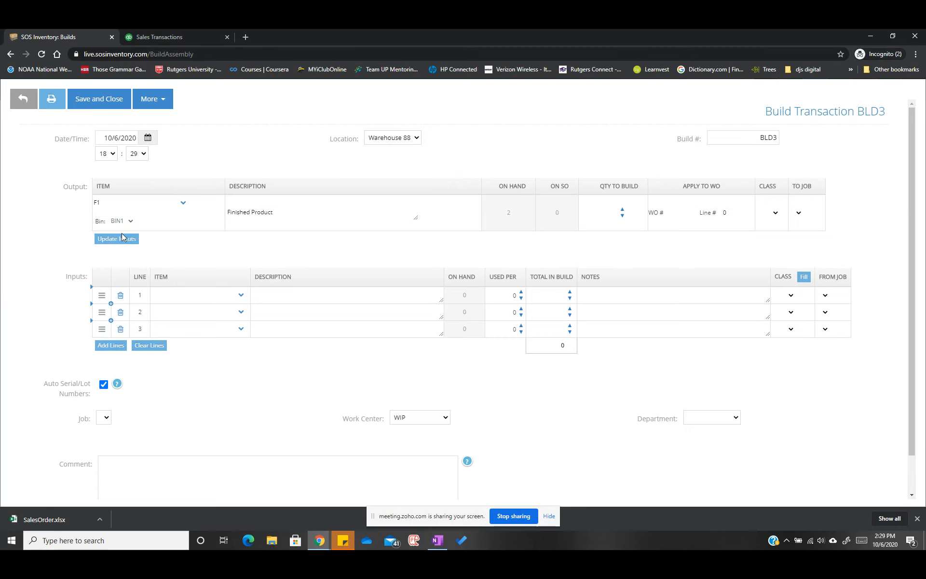
{"action": "left_click", "coordinate": [117, 240]}
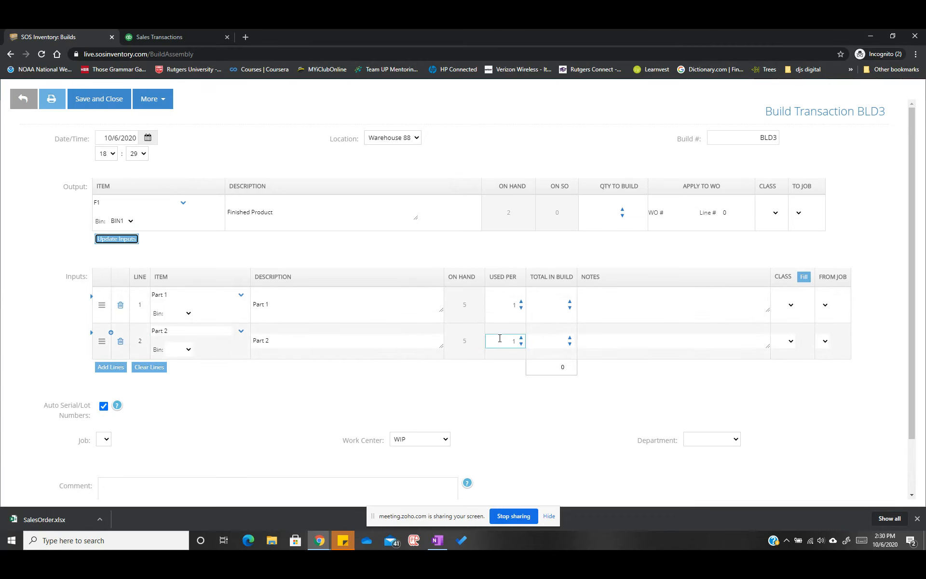
Set the quantity to build of F1 to 1 and the total in build of Part 1 and Part 2 to 0
{"action": "left_click", "coordinate": [172, 331]}
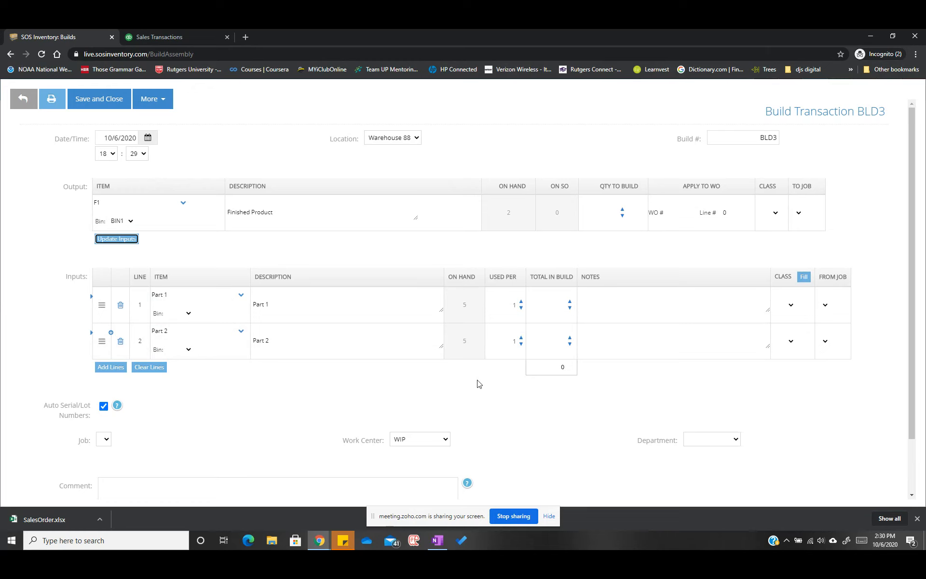
{"action": "left_click", "coordinate": [570, 302]}
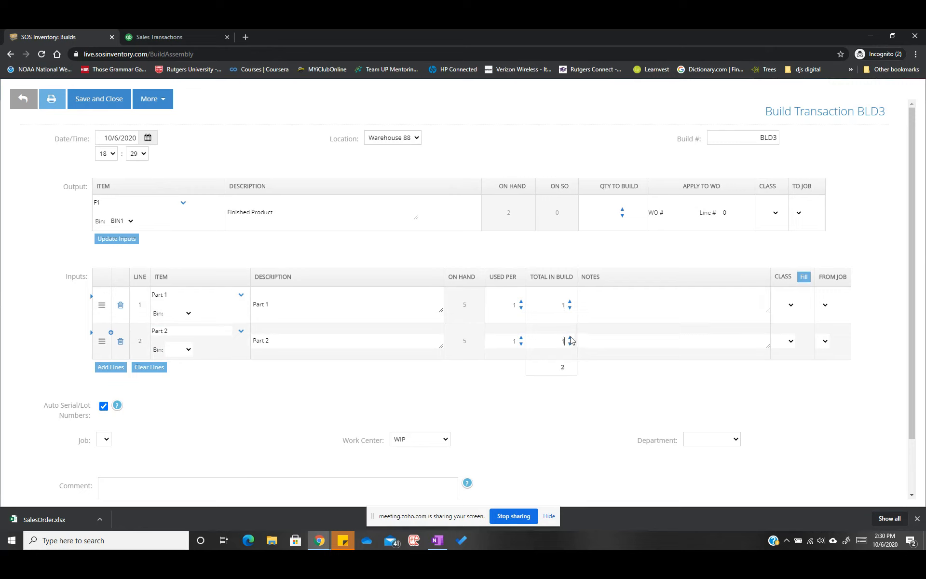
{"action": "left_click", "coordinate": [570, 343]}
{"action": "left_click", "coordinate": [569, 308]}
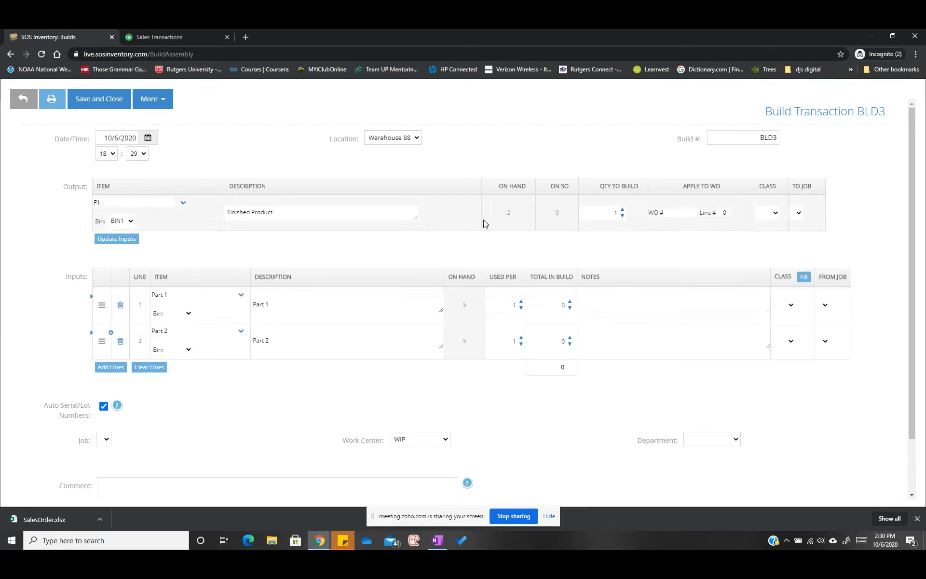
{"action": "key", "text": "Tab"}
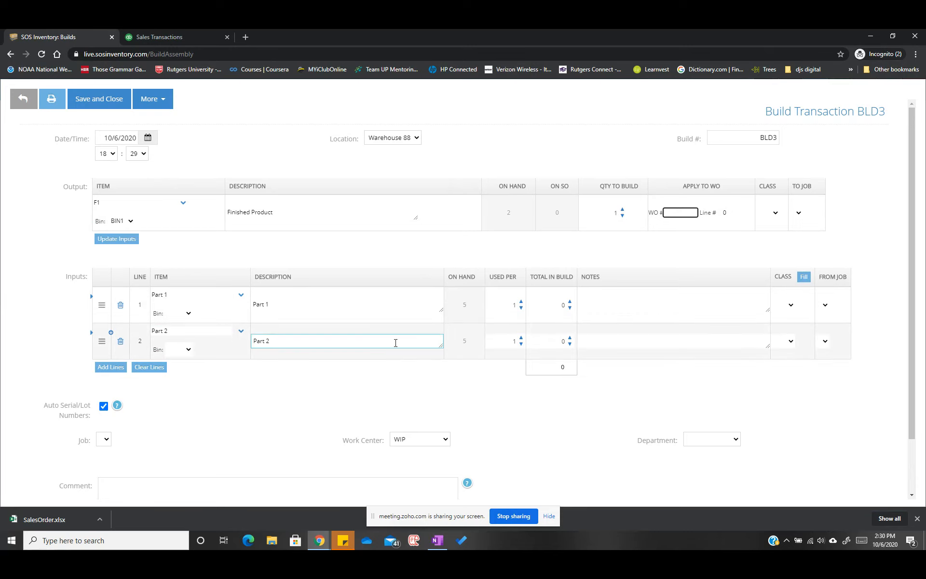
Set the build transaction's work center to Finished Goods
{"action": "scroll", "coordinate": [420, 377], "scroll_direction": "down", "scroll_amount": 2}
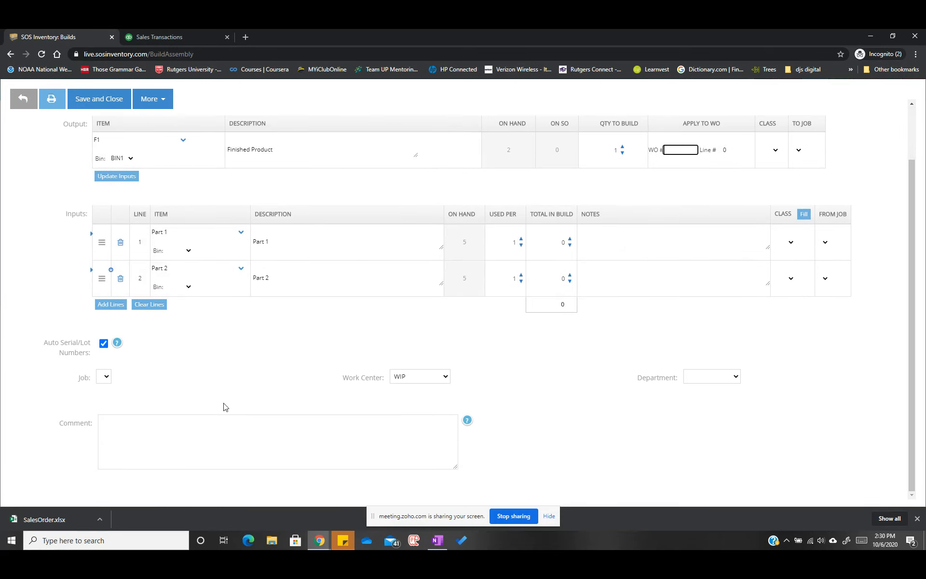
{"action": "left_click", "coordinate": [445, 377]}
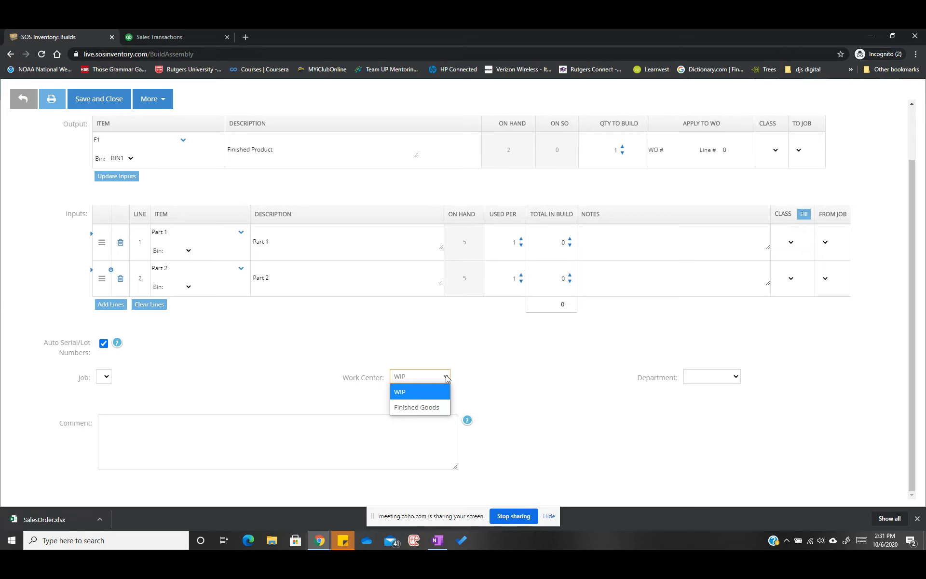
{"action": "left_click", "coordinate": [424, 411]}
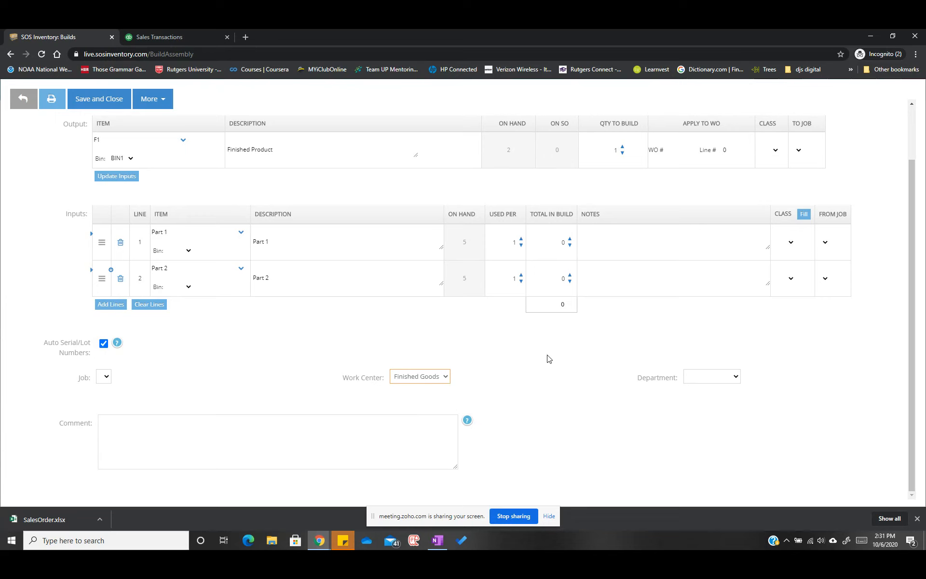
{"action": "left_click", "coordinate": [448, 381]}
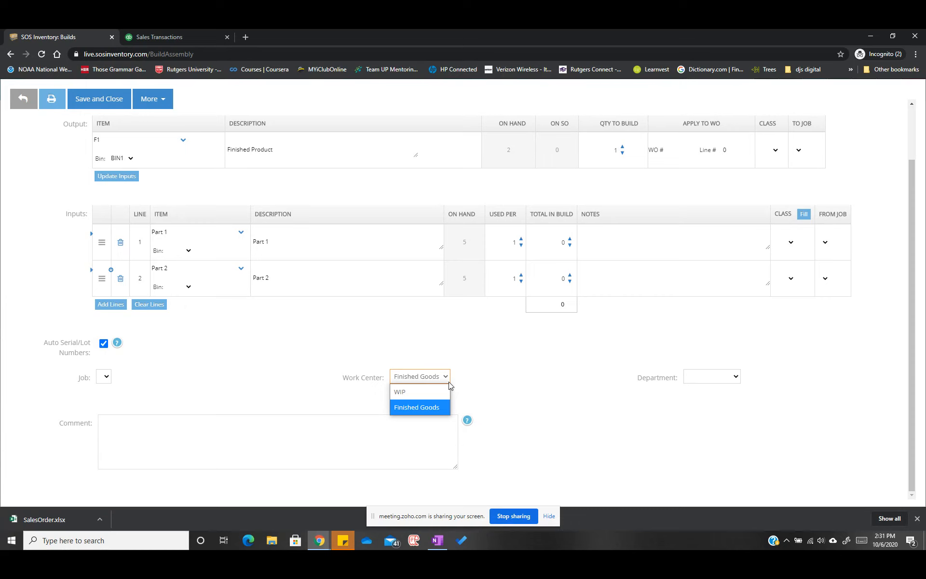
{"action": "left_click", "coordinate": [505, 371]}
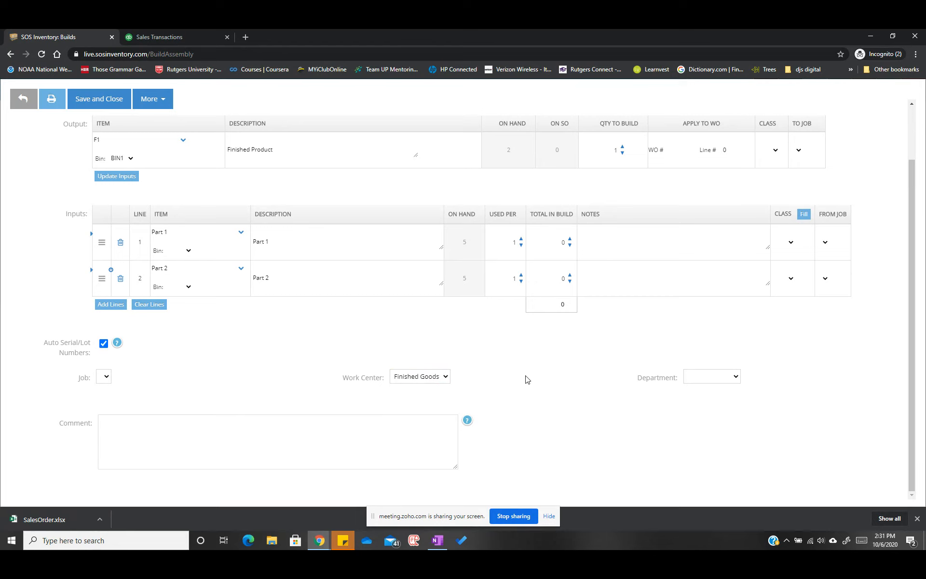
Set the total in build of Part 1 and Part 2 to 1 each and try to save the build
{"action": "scroll", "coordinate": [440, 202], "scroll_direction": "up", "scroll_amount": 1}
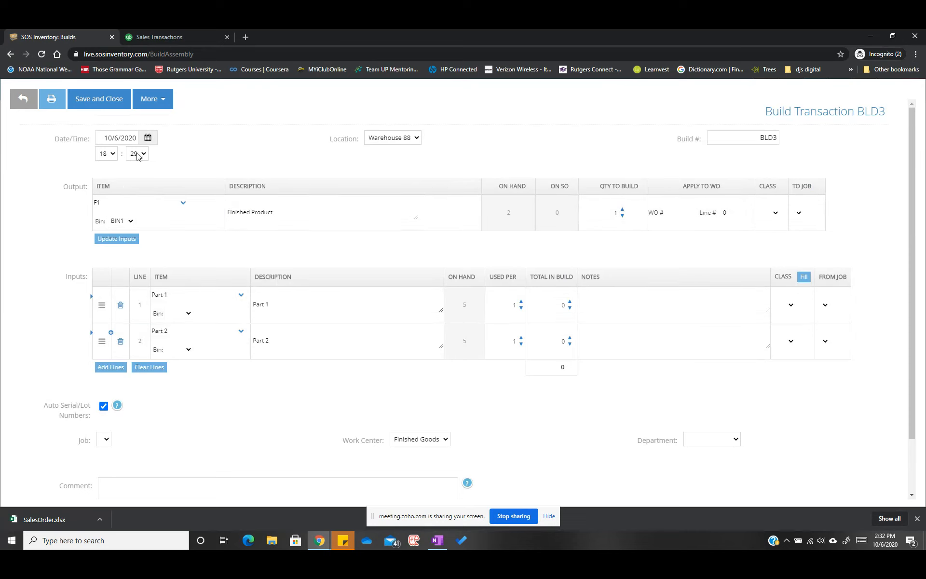
{"action": "left_click", "coordinate": [99, 99]}
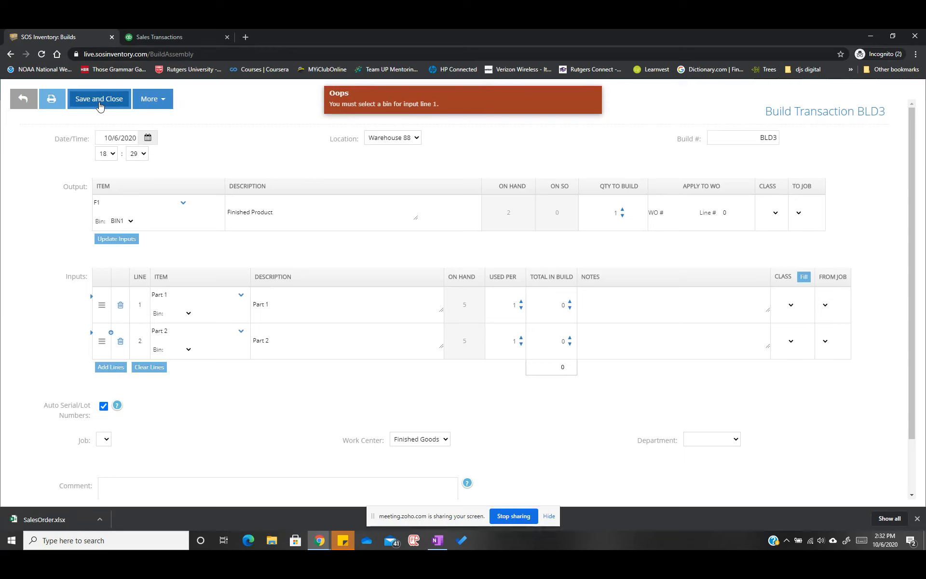
{"action": "left_click", "coordinate": [570, 302]}
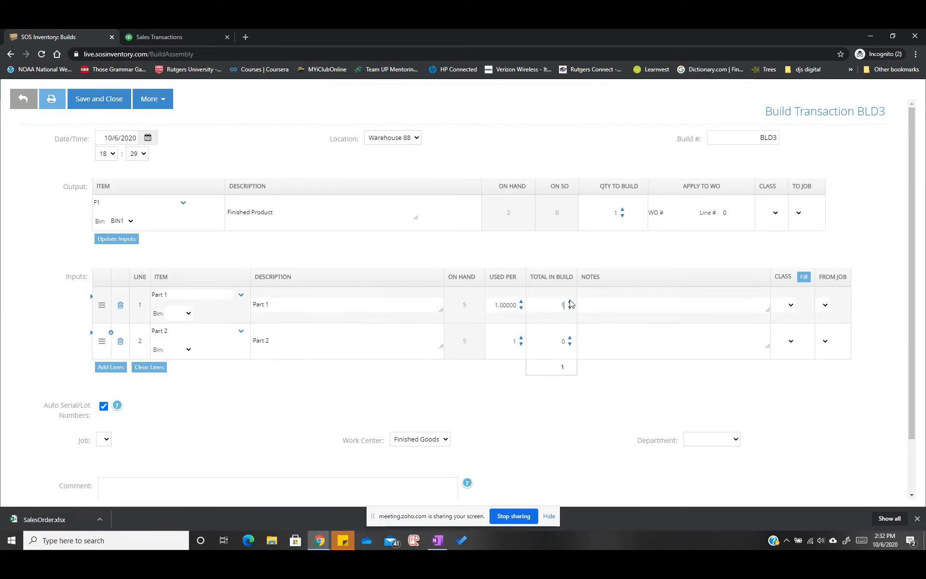
{"action": "left_click", "coordinate": [570, 337]}
{"action": "left_click", "coordinate": [99, 100]}
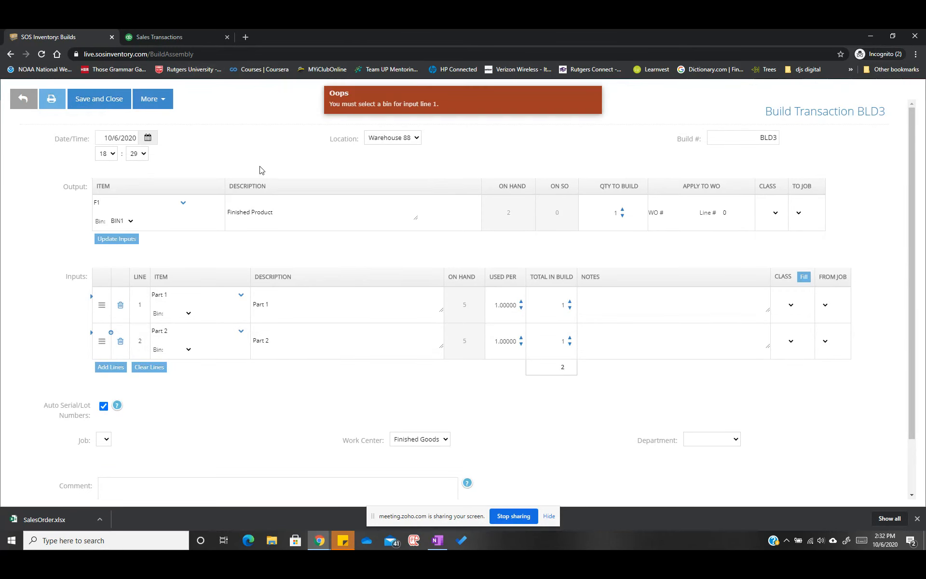
Assign BIN1 to the Part 1 and Part 2 input lines, and save and close the build transaction
{"action": "left_click", "coordinate": [188, 314]}
{"action": "left_click", "coordinate": [176, 328]}
{"action": "left_click", "coordinate": [187, 353]}
{"action": "left_click", "coordinate": [183, 366]}
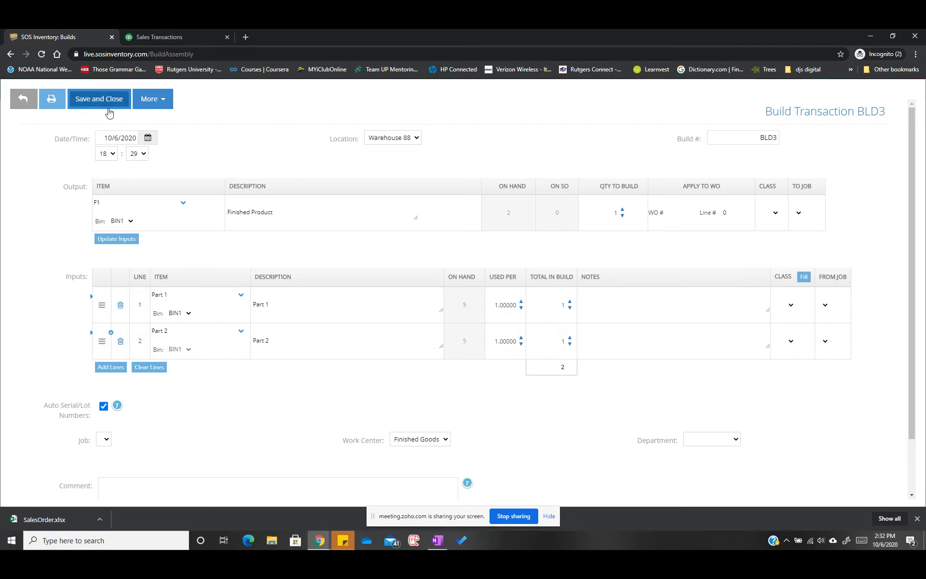
{"action": "left_click", "coordinate": [110, 107]}
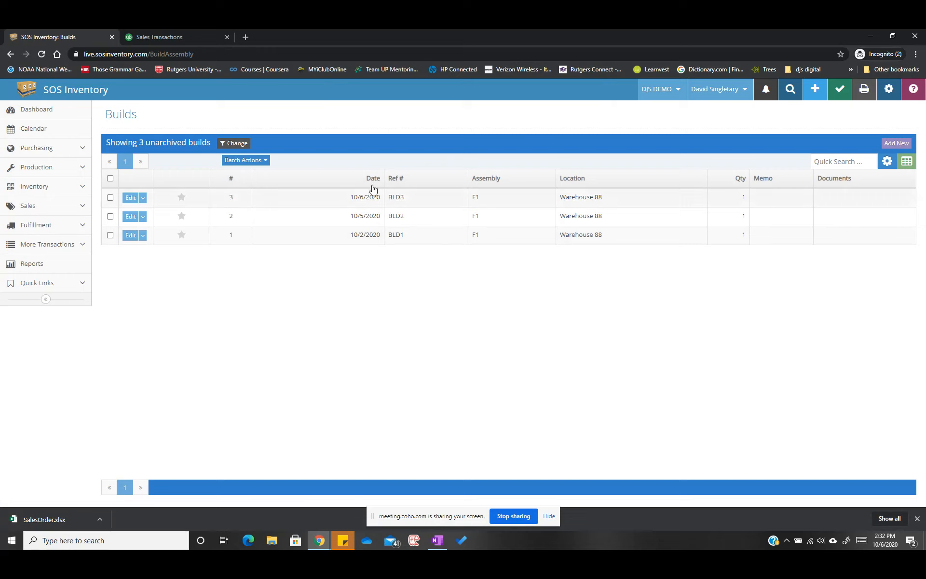
Open the inventory items list to check the stock of F1, Part 1 and Part 2
{"action": "left_click", "coordinate": [43, 189]}
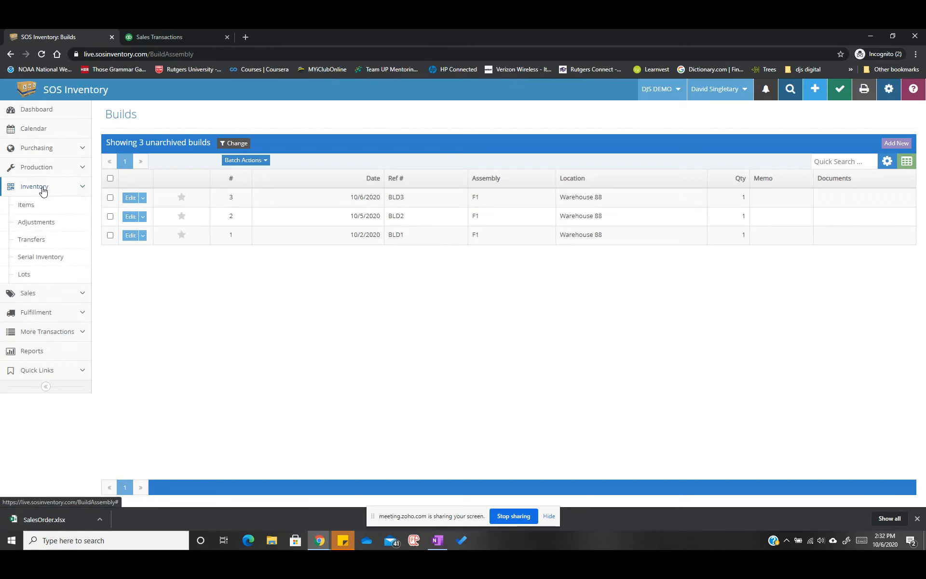
{"action": "left_click", "coordinate": [26, 205]}
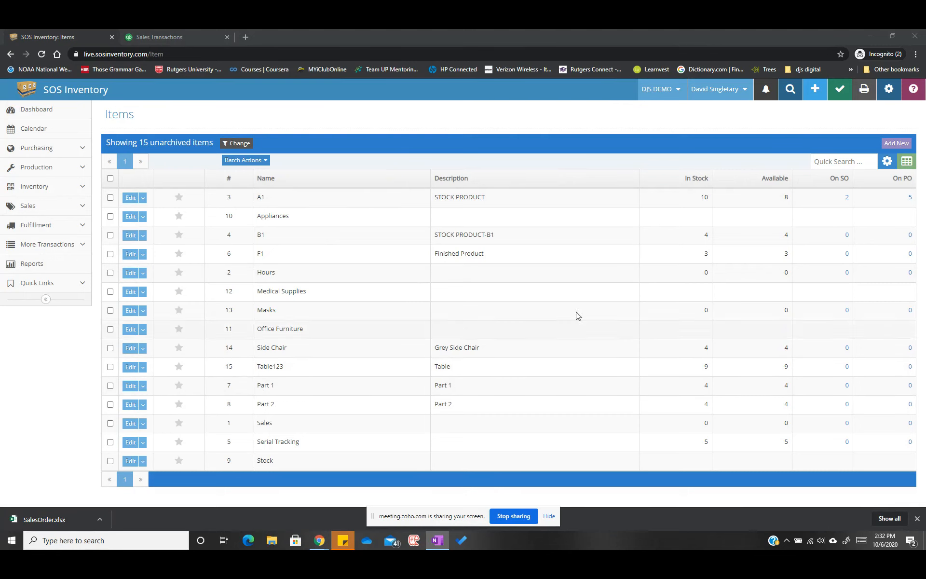
Open the reports page and look over the favorite, customized and categorized reports and the quick links
{"action": "left_click", "coordinate": [28, 268]}
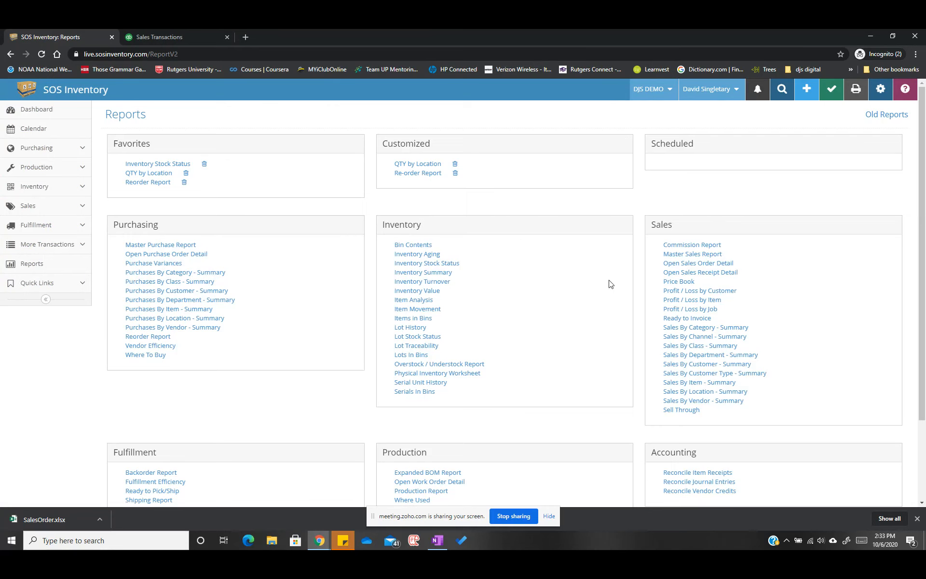
{"action": "scroll", "coordinate": [606, 288], "scroll_direction": "down", "scroll_amount": 3}
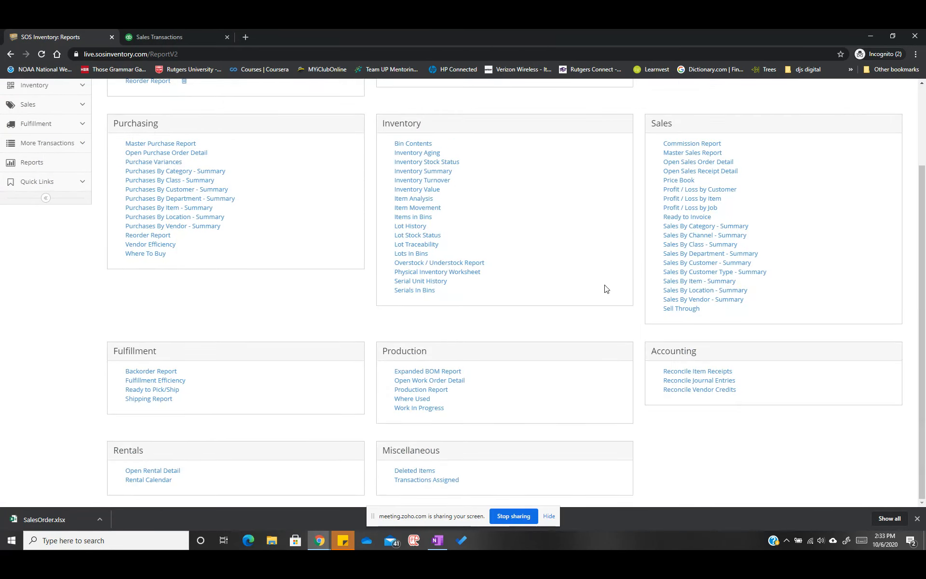
{"action": "scroll", "coordinate": [606, 288], "scroll_direction": "up", "scroll_amount": 1}
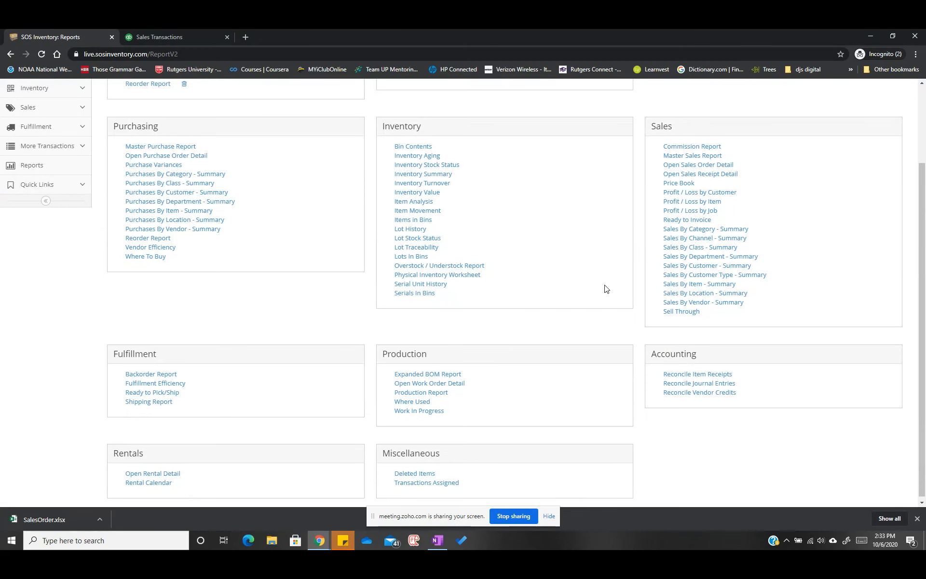
{"action": "scroll", "coordinate": [606, 288], "scroll_direction": "up", "scroll_amount": 3}
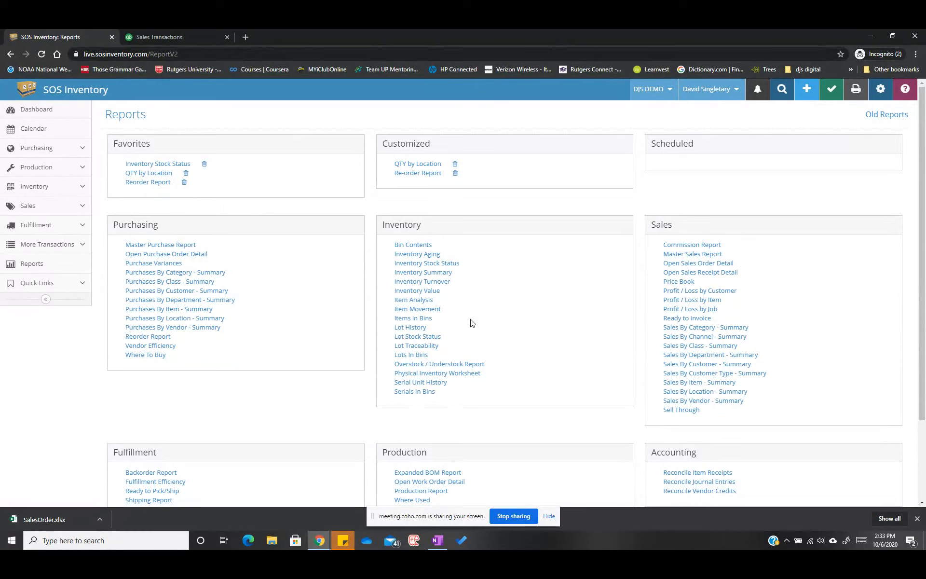
{"action": "scroll", "coordinate": [471, 325], "scroll_direction": "down", "scroll_amount": 3}
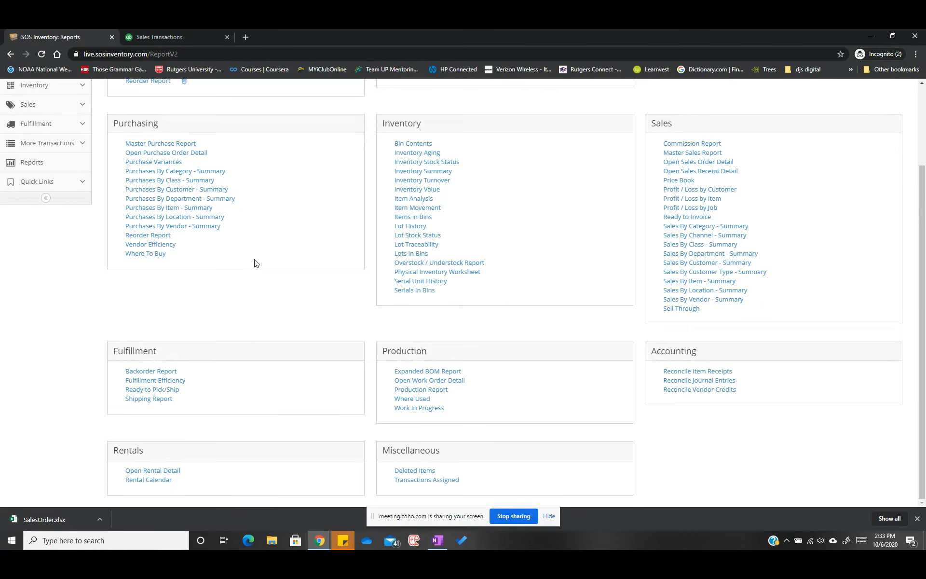
{"action": "scroll", "coordinate": [256, 263], "scroll_direction": "up", "scroll_amount": 2}
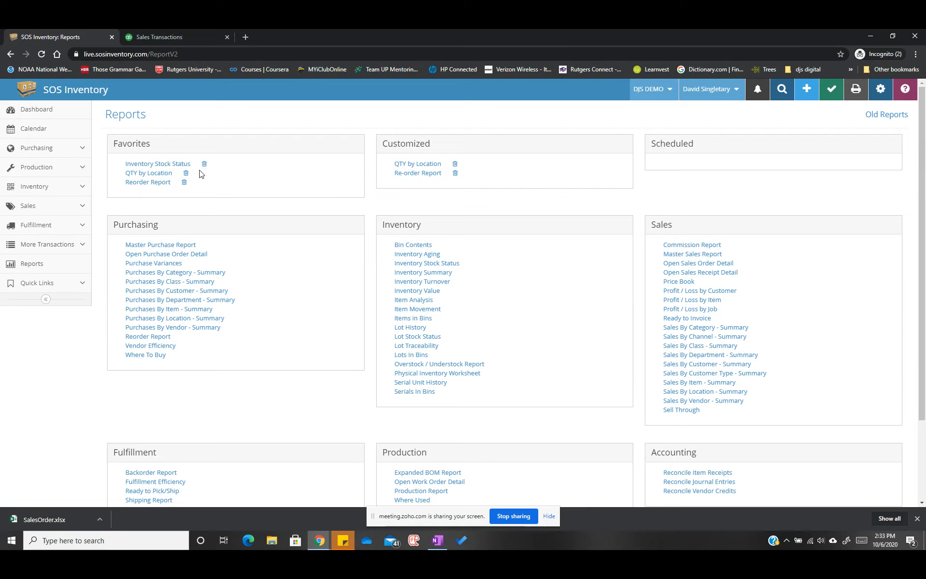
{"action": "left_click", "coordinate": [80, 288]}
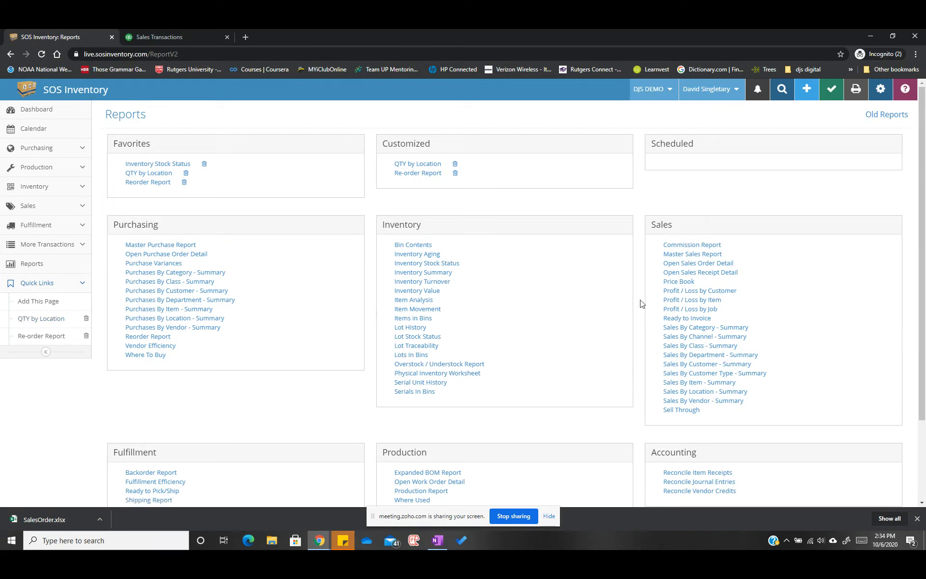
Open the Sales By Item - Summary report and review its category, item name and vendor filters
{"action": "left_click", "coordinate": [685, 382]}
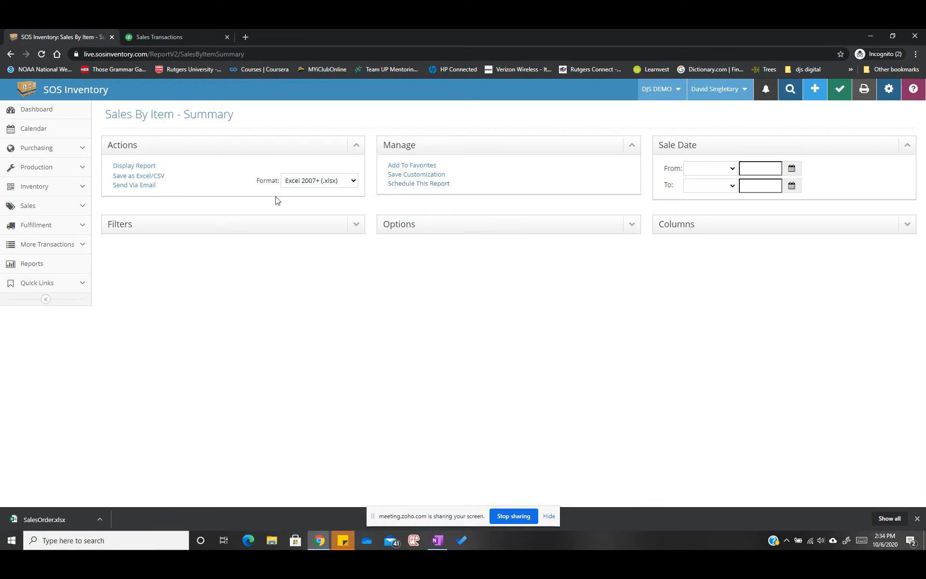
{"action": "left_click", "coordinate": [356, 225]}
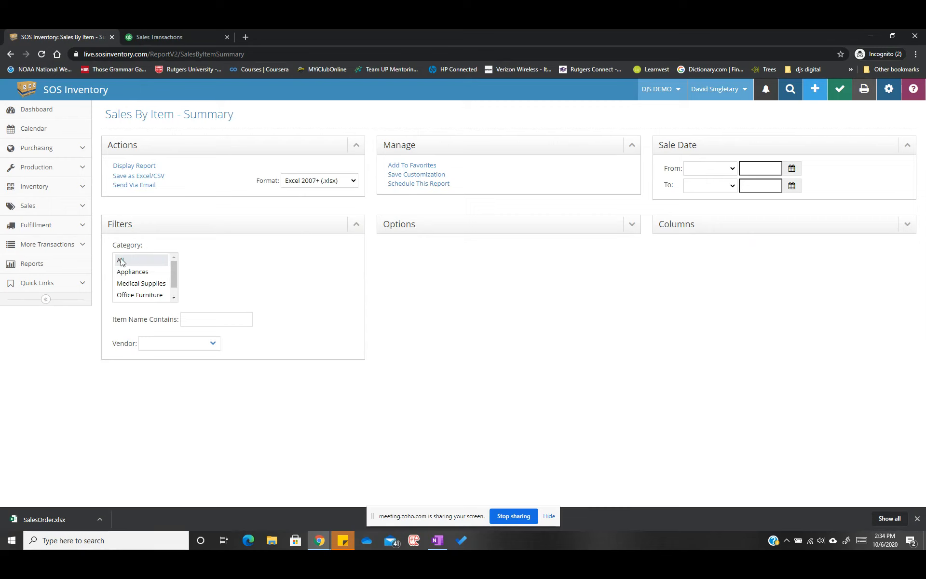
{"action": "left_click_drag", "start_coordinate": [176, 271], "coordinate": [179, 247]}
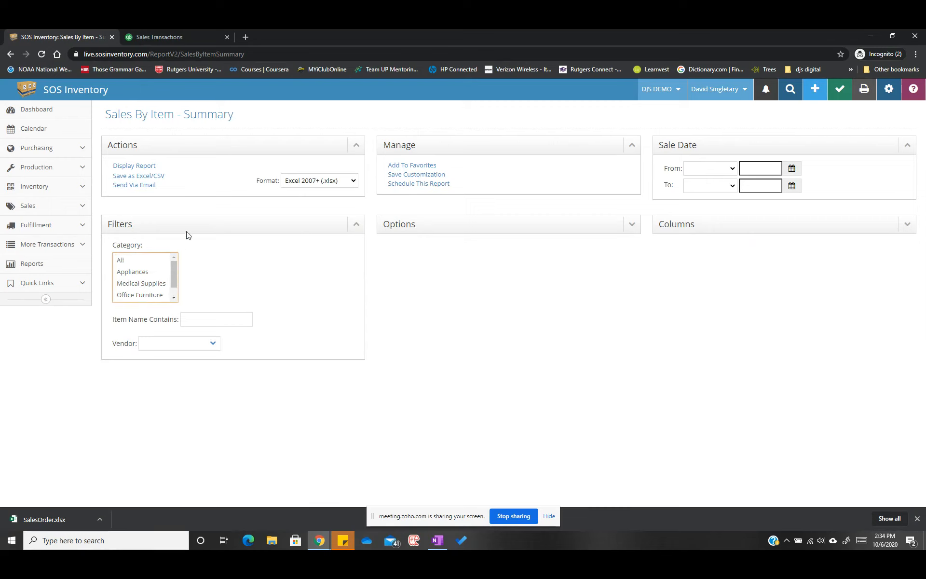
{"action": "left_click", "coordinate": [212, 343]}
{"action": "left_click", "coordinate": [212, 343]}
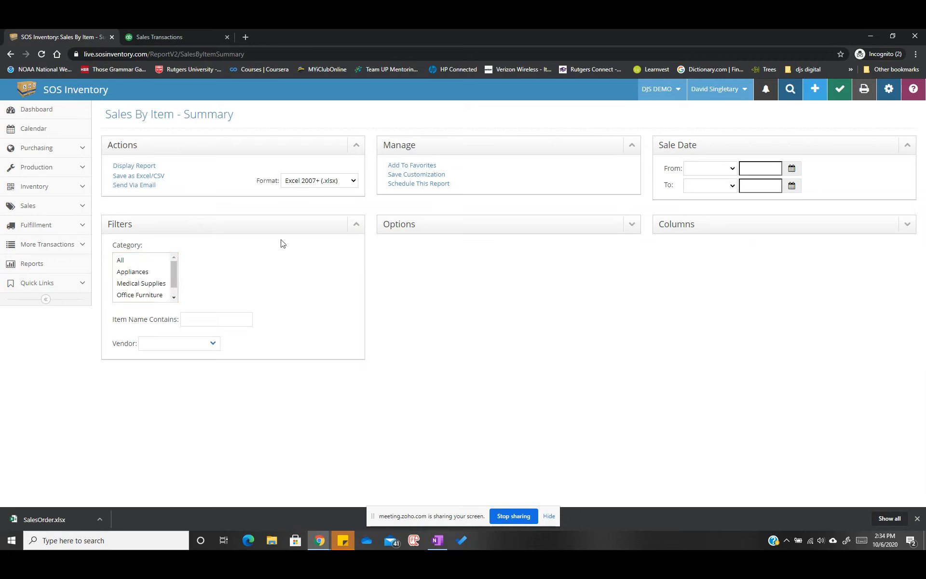
{"action": "left_click", "coordinate": [227, 323]}
Set the report header to SALES BY ITEM and the footer to WAREHOUSE SALES, and enable showing the From and To dates
{"action": "left_click", "coordinate": [632, 227]}
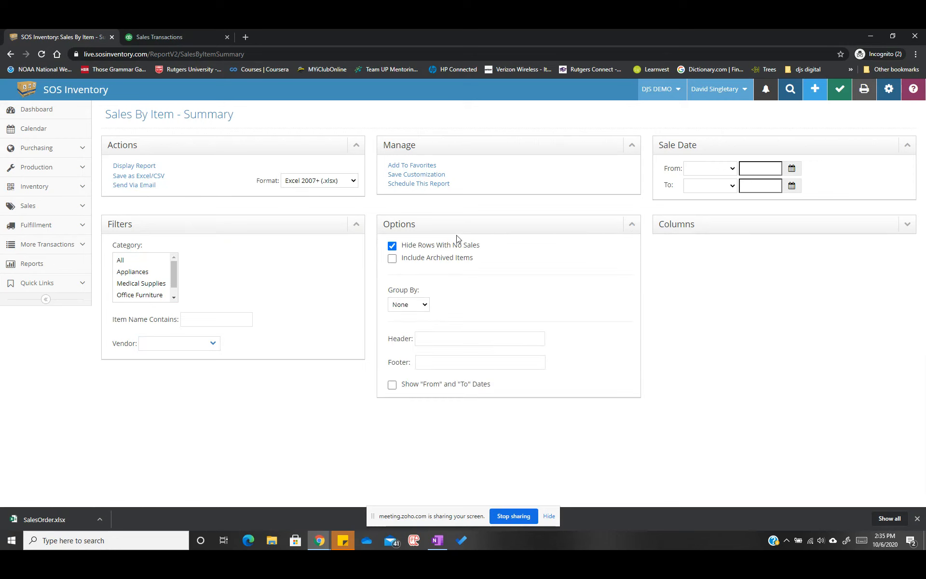
{"action": "left_click", "coordinate": [424, 305]}
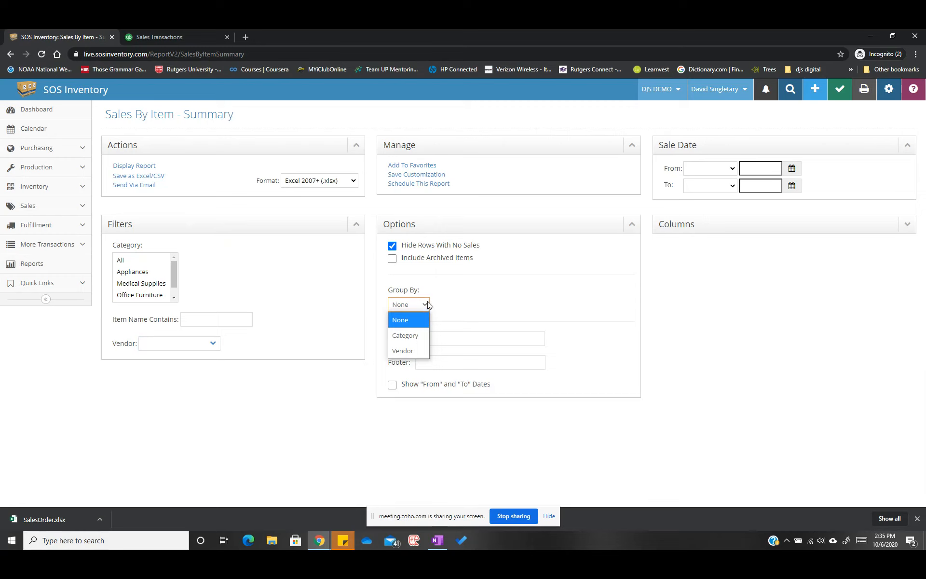
{"action": "left_click", "coordinate": [480, 335]}
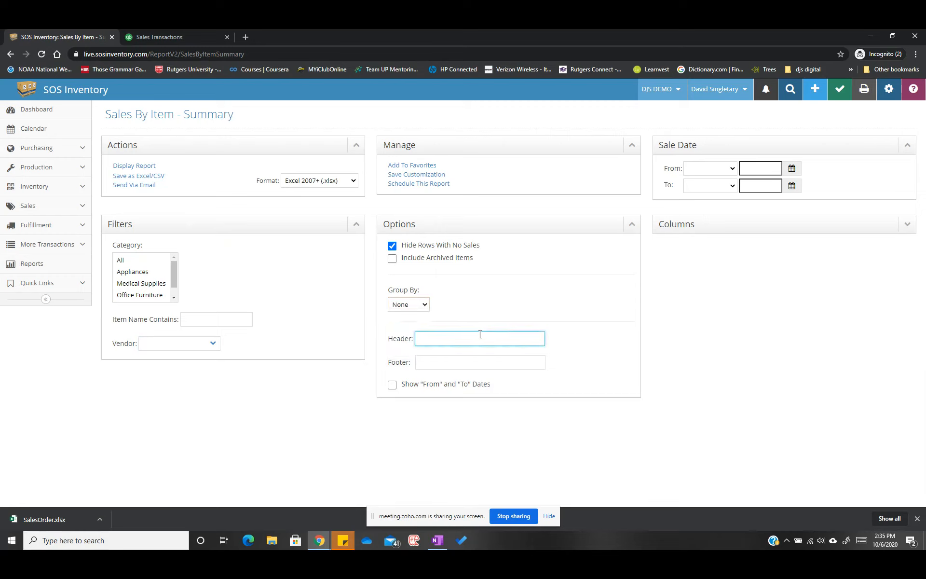
{"action": "type", "text": "SALES BY ITEM"}
{"action": "left_click", "coordinate": [462, 364]}
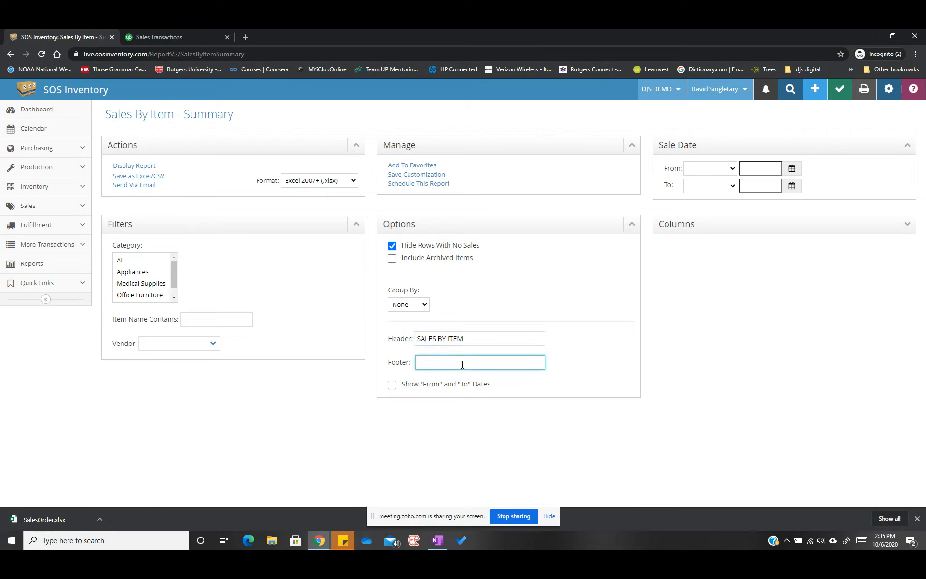
{"action": "type", "text": "WAREHOUSE SALES"}
{"action": "left_click", "coordinate": [391, 386]}
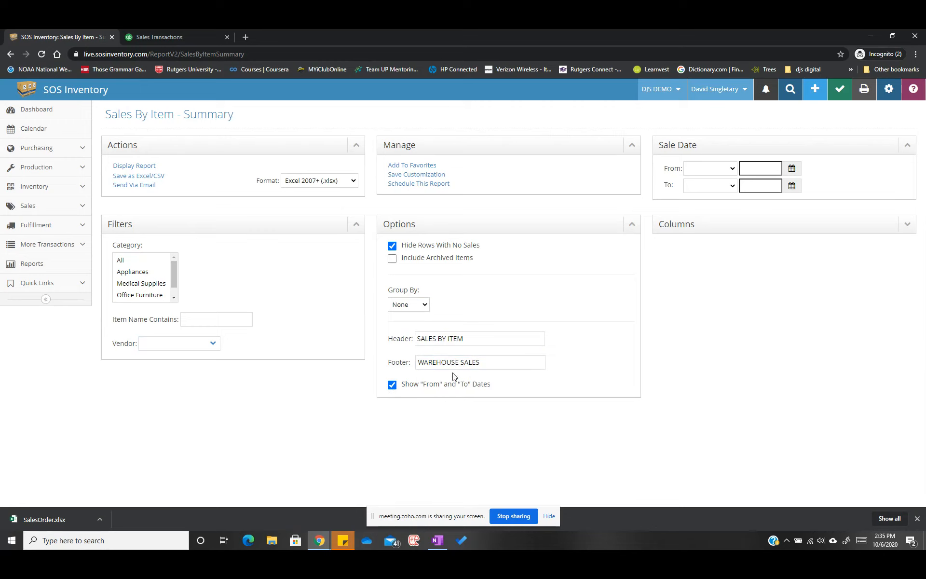
Add Category, Sales Price and SKU to the report's included columns
{"action": "left_click", "coordinate": [905, 226]}
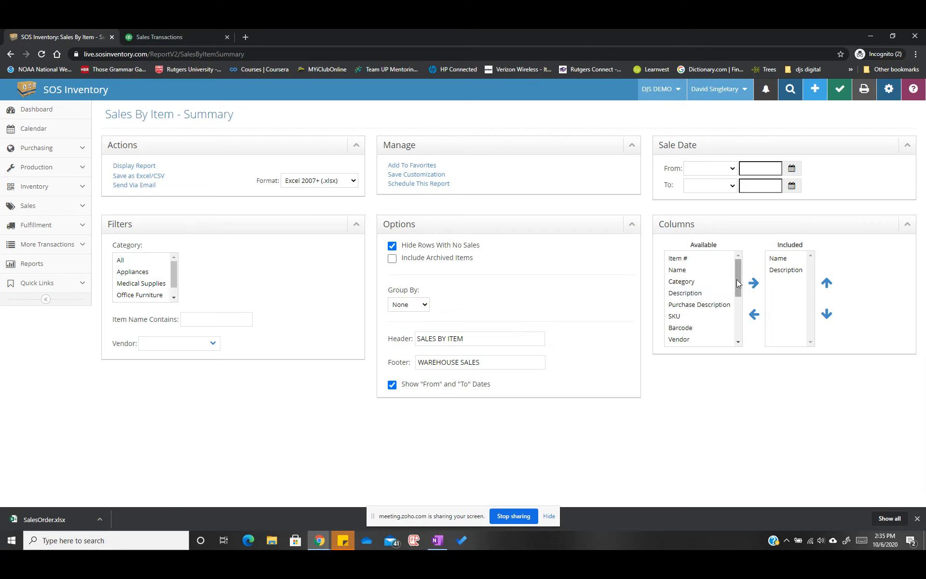
{"action": "left_click", "coordinate": [695, 283]}
{"action": "left_click", "coordinate": [754, 283]}
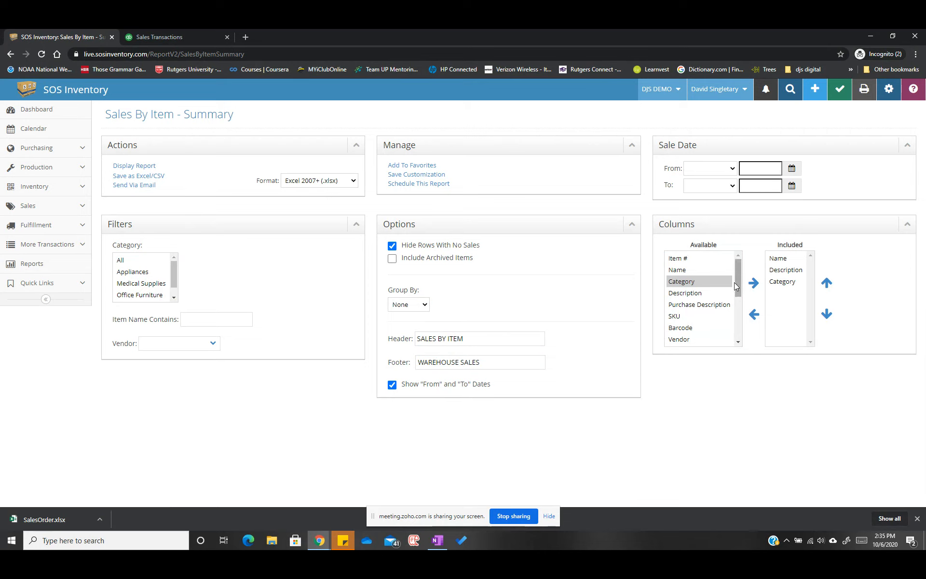
{"action": "left_click_drag", "start_coordinate": [739, 288], "coordinate": [740, 313]}
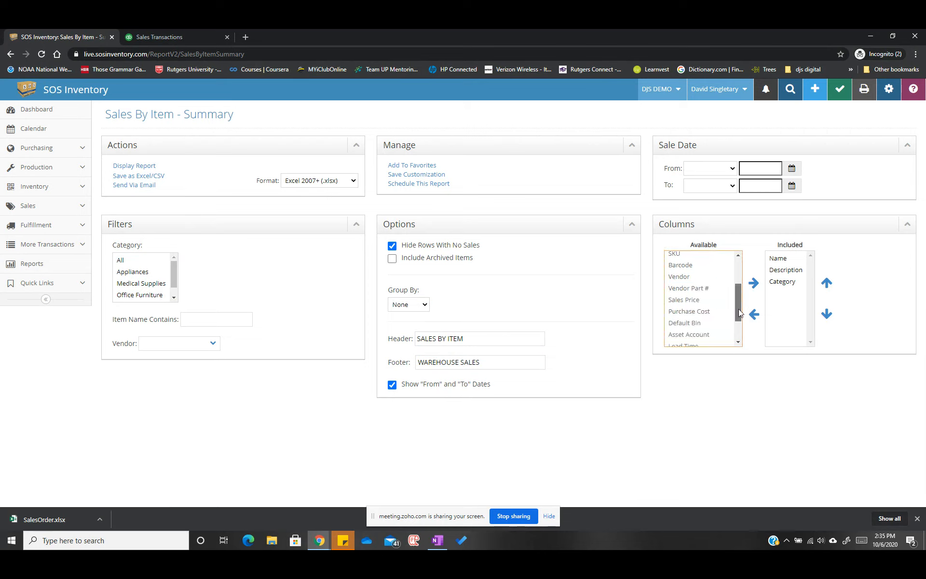
{"action": "left_click", "coordinate": [692, 300]}
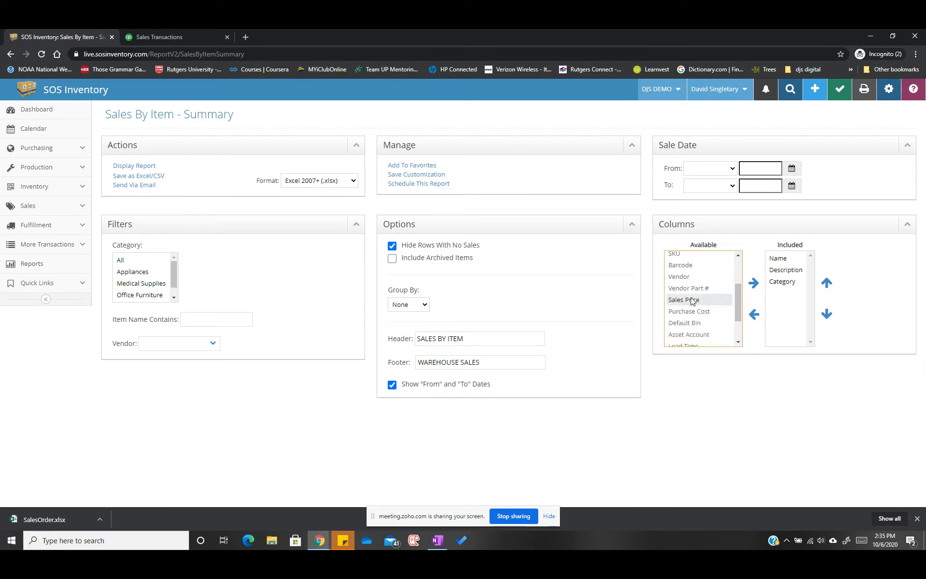
{"action": "left_click", "coordinate": [753, 285]}
{"action": "left_click_drag", "start_coordinate": [737, 294], "coordinate": [741, 330]}
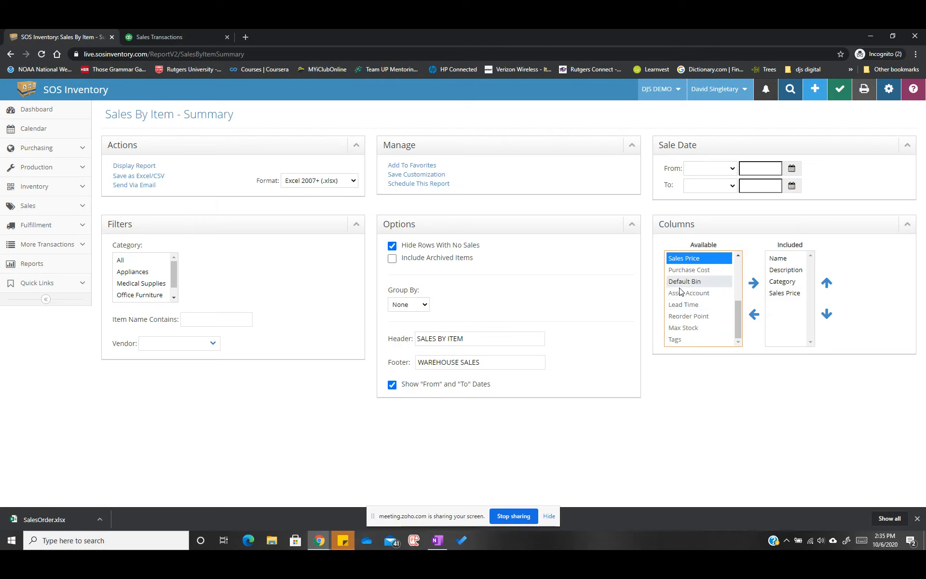
{"action": "scroll", "coordinate": [741, 296], "scroll_direction": "up", "scroll_amount": 1}
{"action": "scroll", "coordinate": [741, 295], "scroll_direction": "up", "scroll_amount": 2}
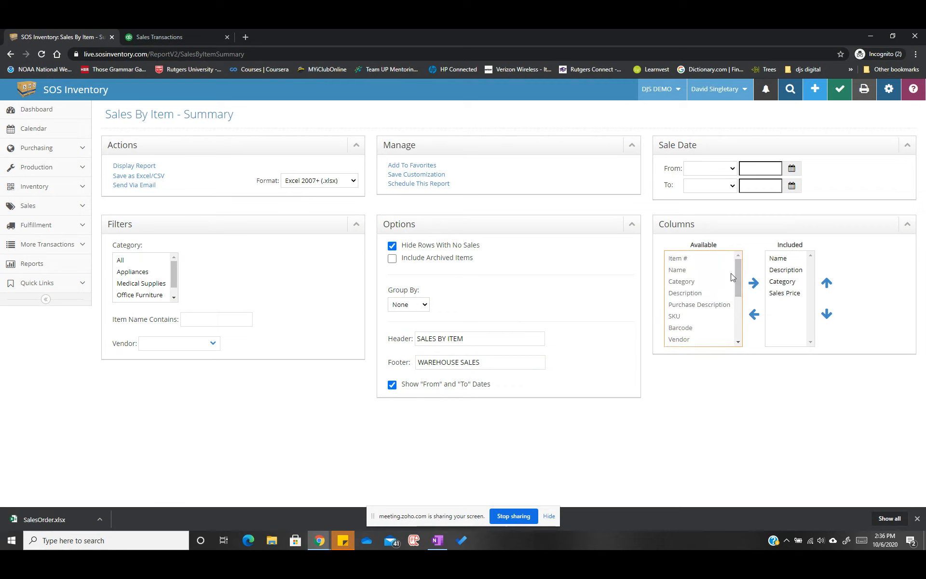
{"action": "left_click", "coordinate": [676, 318]}
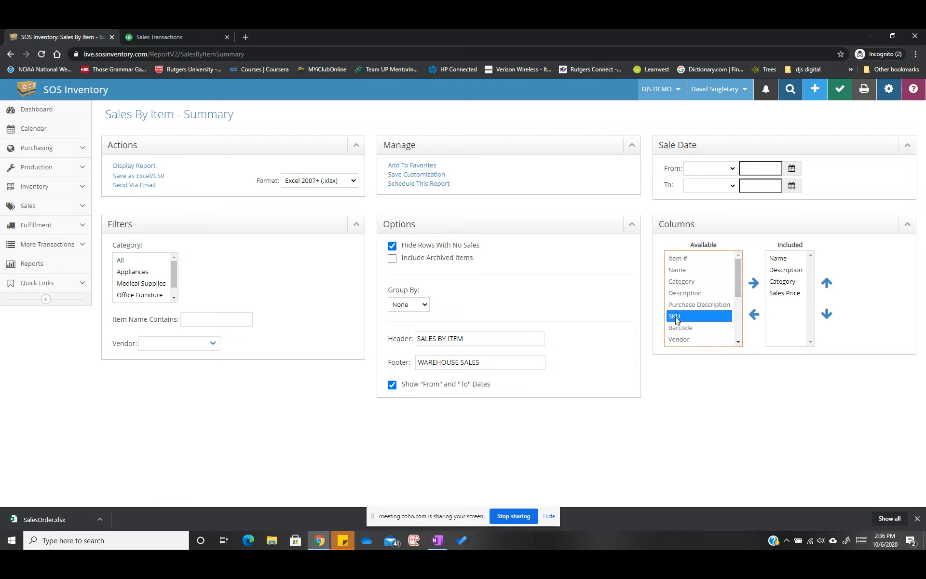
{"action": "left_click", "coordinate": [752, 285]}
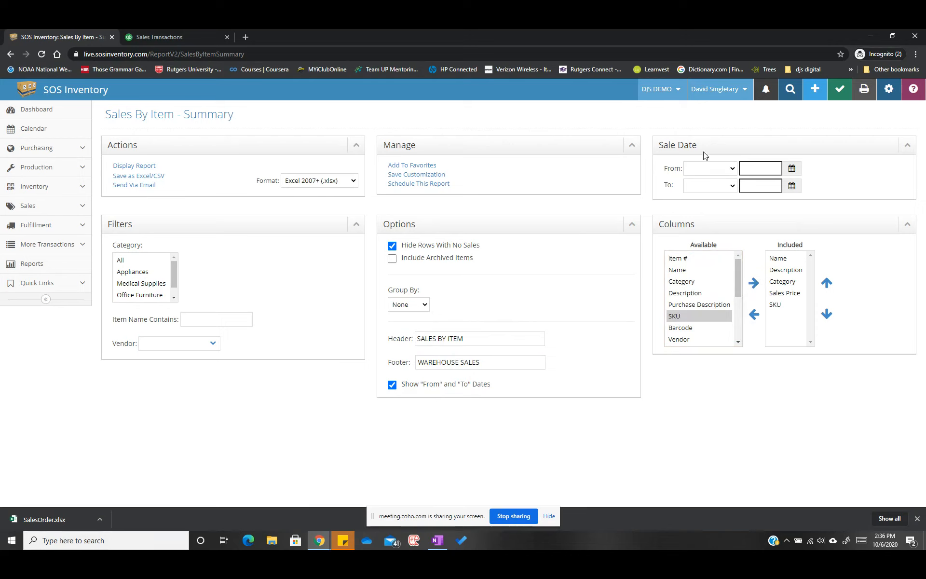
Set the report's sale date range to start from 10/1/2020
{"action": "left_click", "coordinate": [734, 169]}
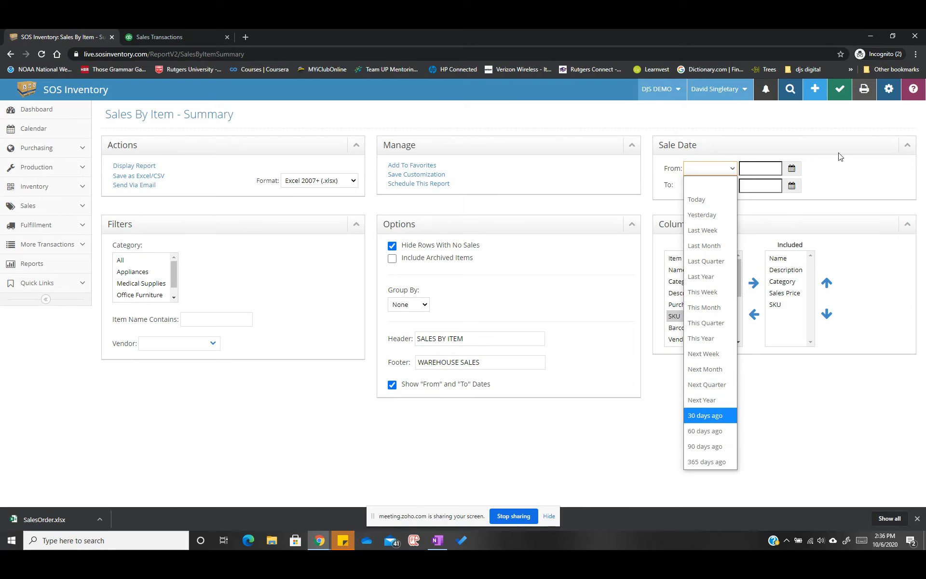
{"action": "left_click", "coordinate": [792, 169]}
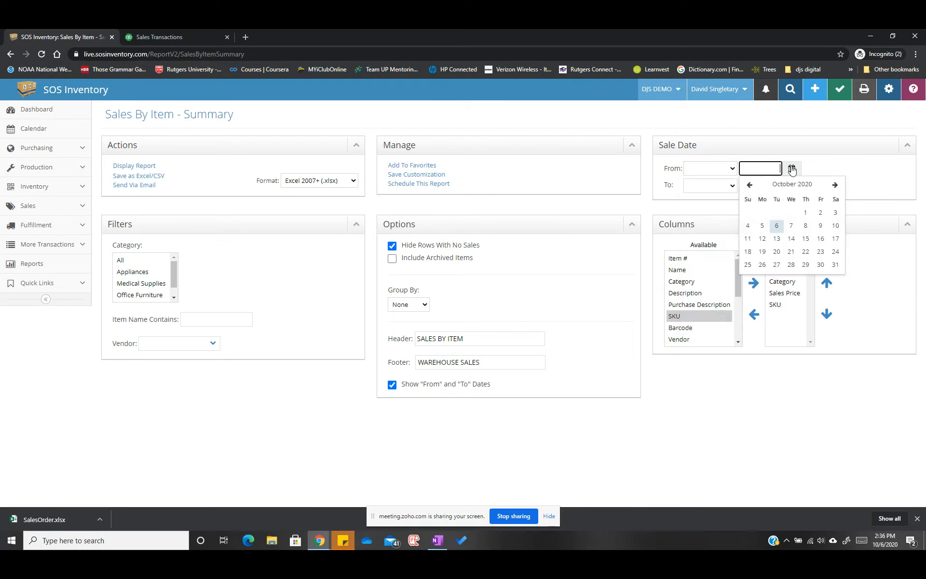
{"action": "left_click", "coordinate": [806, 213]}
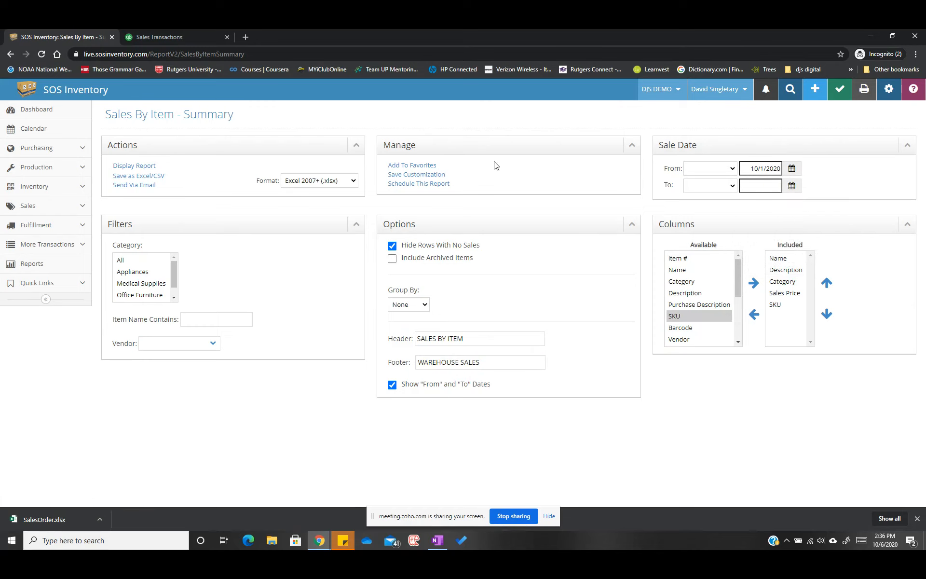
Display the Sales By Item report and review its item rows and totals
{"action": "left_click", "coordinate": [151, 166]}
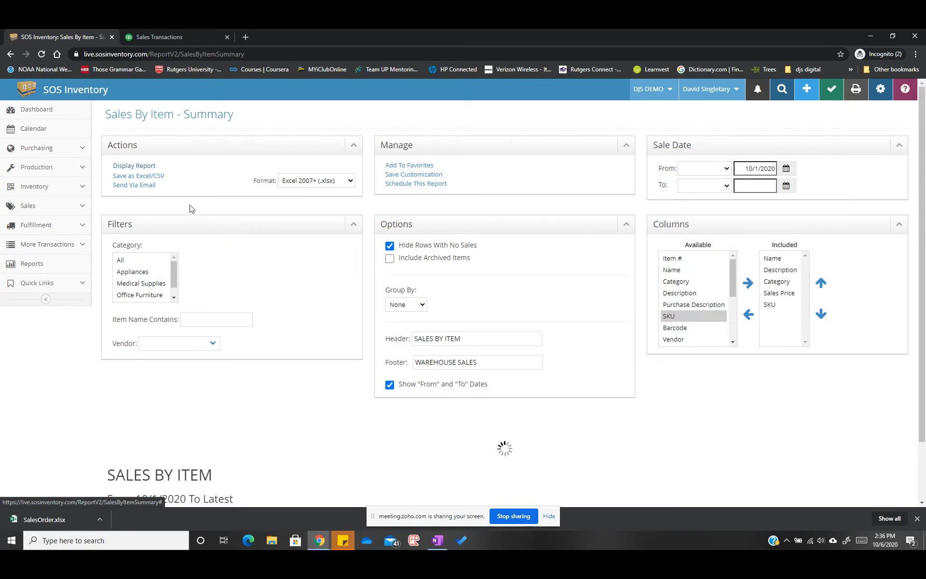
{"action": "scroll", "coordinate": [345, 303], "scroll_direction": "down", "scroll_amount": 2}
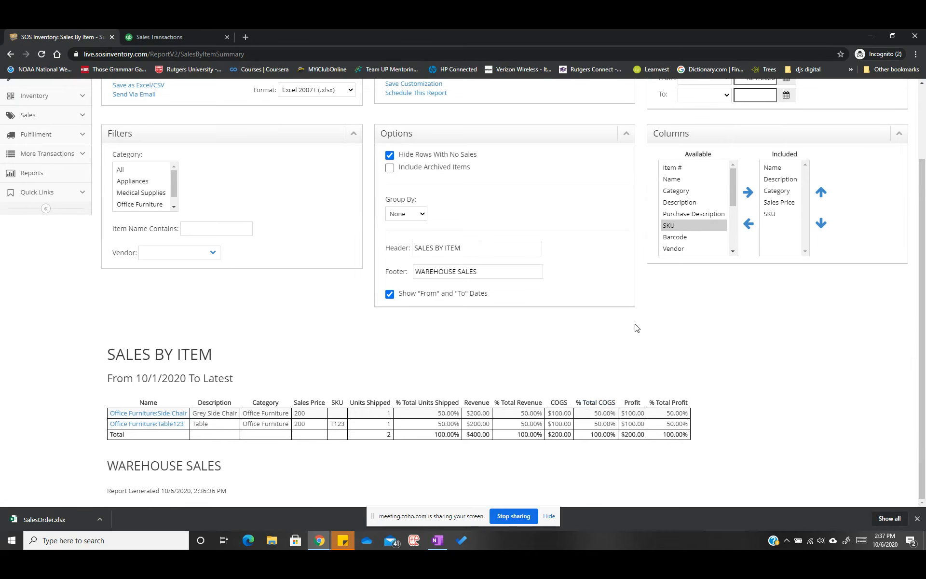
{"action": "scroll", "coordinate": [771, 325], "scroll_direction": "up", "scroll_amount": 1}
{"action": "scroll", "coordinate": [770, 326], "scroll_direction": "up", "scroll_amount": 3}
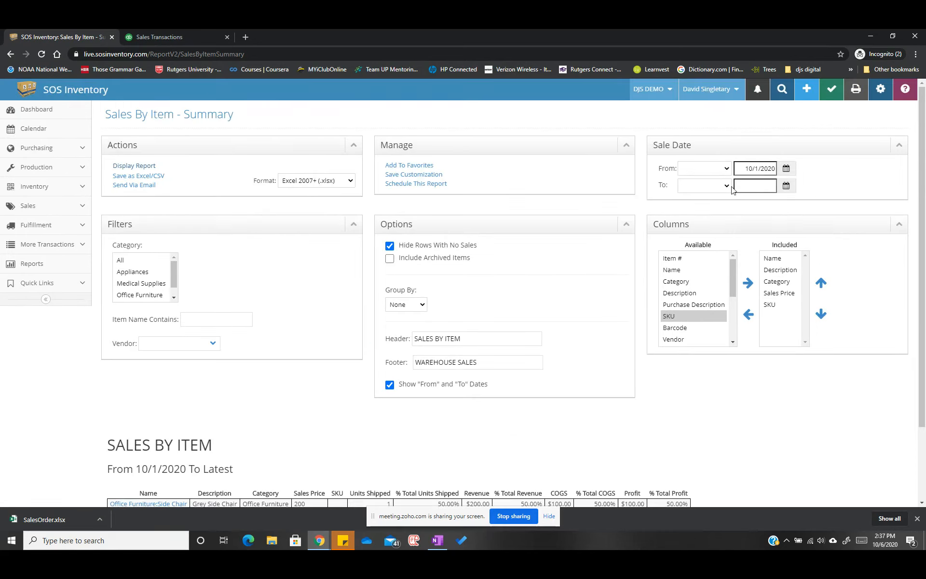
{"action": "scroll", "coordinate": [200, 458], "scroll_direction": "down", "scroll_amount": 2}
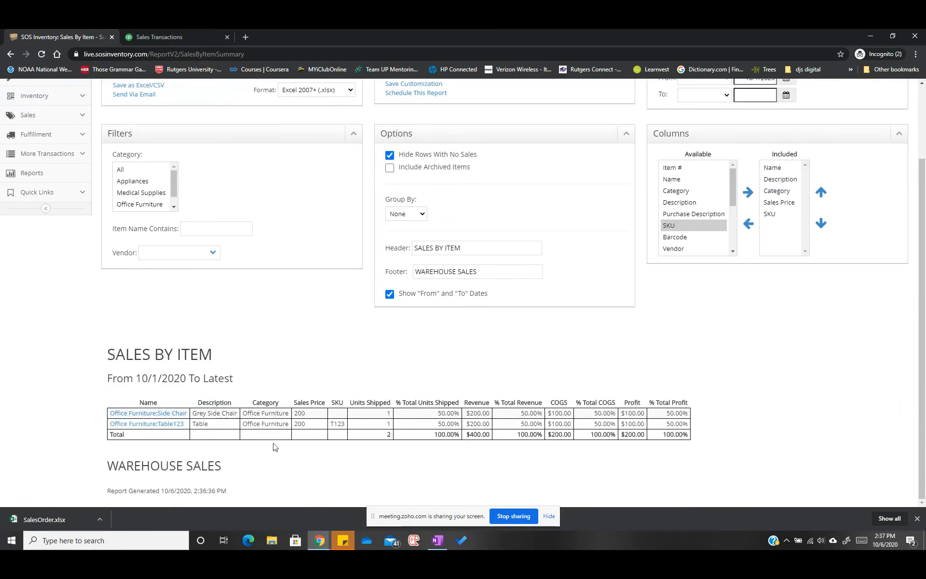
Save the report customization under the name "Sales by Item Report - DS"
{"action": "scroll", "coordinate": [661, 326], "scroll_direction": "up", "scroll_amount": 3}
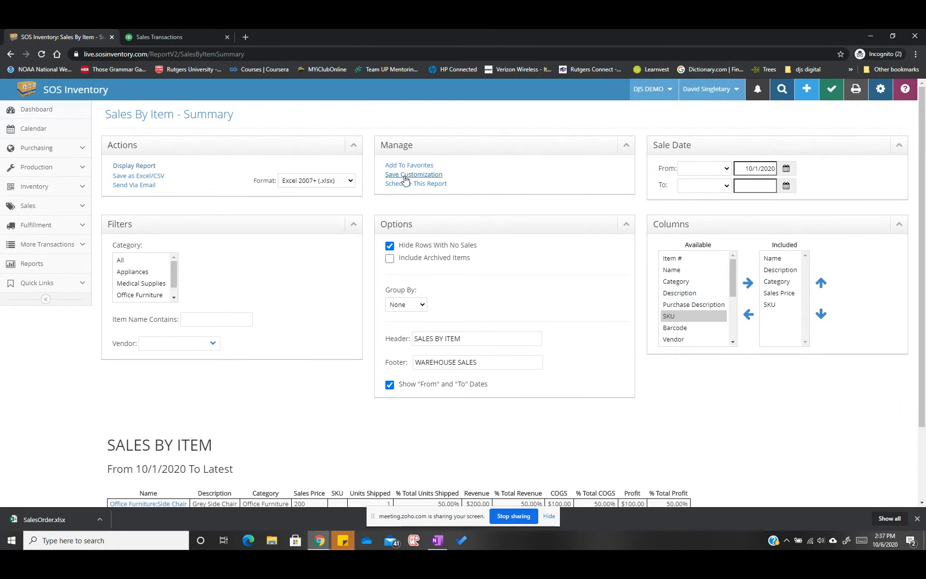
{"action": "left_click", "coordinate": [414, 146]}
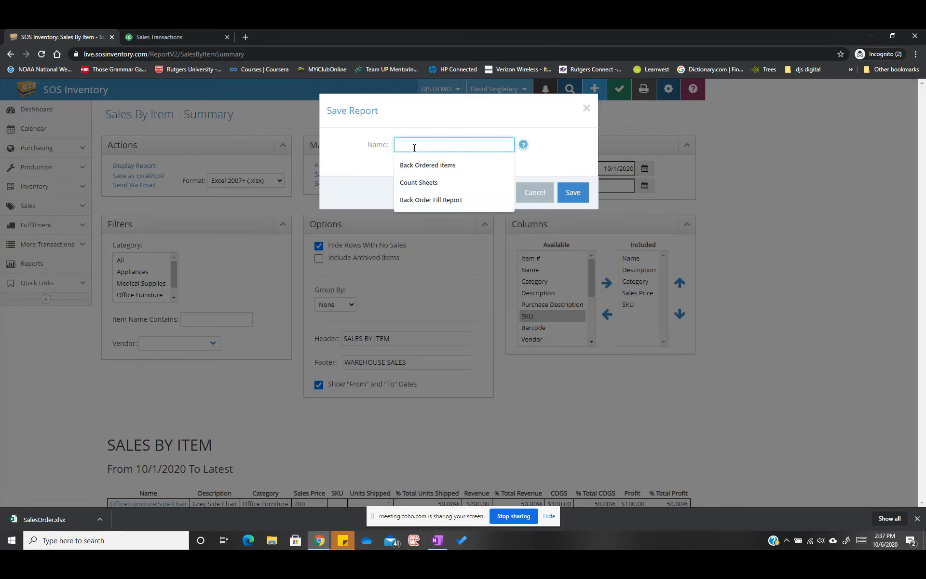
{"action": "type", "text": "sALES"}
{"action": "key", "text": "BackSpace"}
{"action": "key", "text": "BackSpace"}
{"action": "key", "text": "BackSpace"}
{"action": "key", "text": "BackSpace"}
{"action": "key", "text": "BackSpace"}
{"action": "type", "text": "Sales by Item Report - DS"}
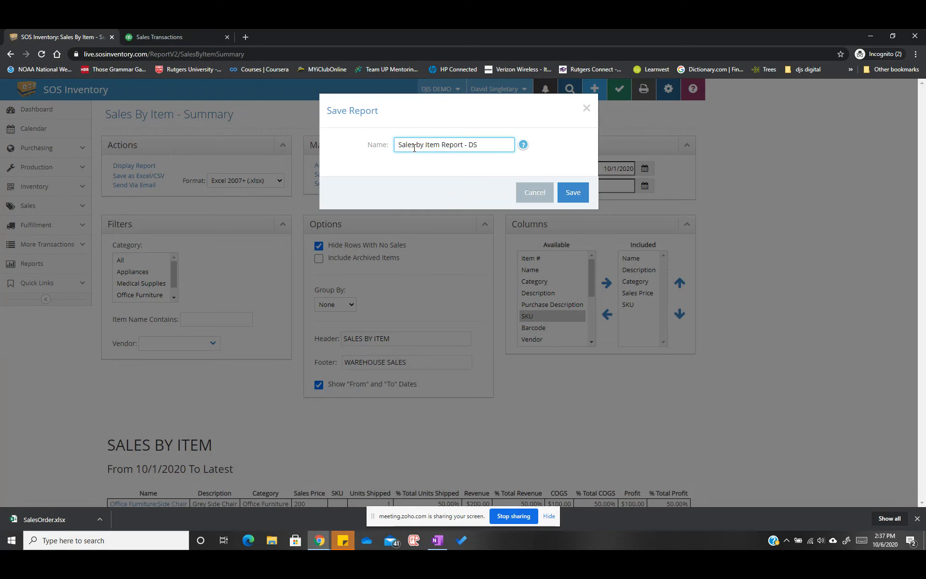
{"action": "left_click", "coordinate": [571, 192]}
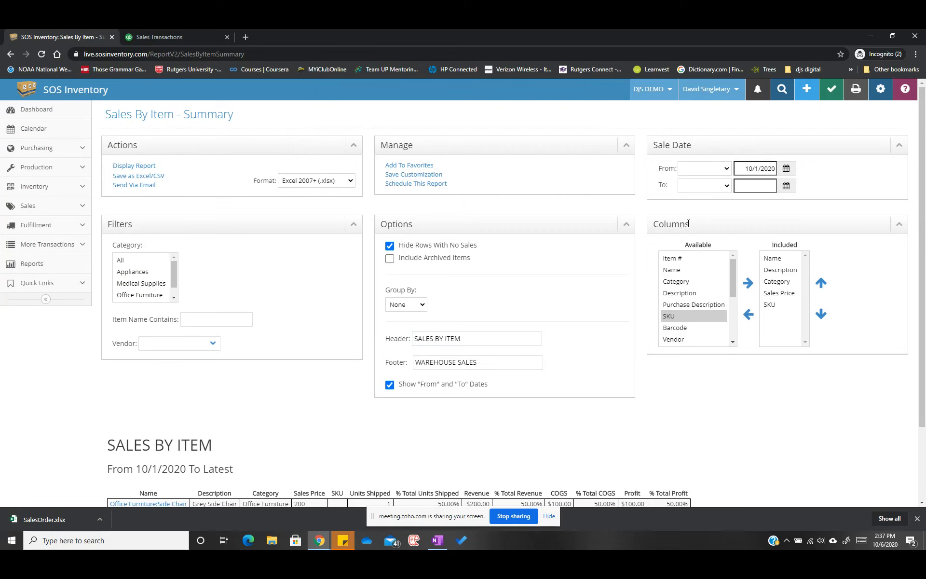
{"action": "left_click", "coordinate": [223, 321]}
{"action": "scroll", "coordinate": [224, 319], "scroll_direction": "down", "scroll_amount": 3}
{"action": "scroll", "coordinate": [247, 316], "scroll_direction": "up", "scroll_amount": 3}
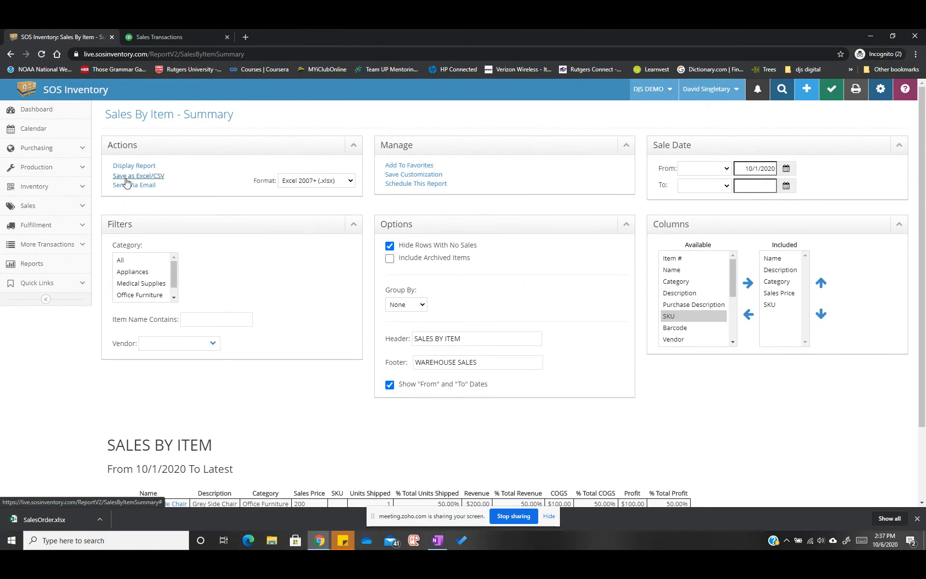
Open the favorite Reorder Report from the report list and display its results
{"action": "left_click", "coordinate": [37, 265]}
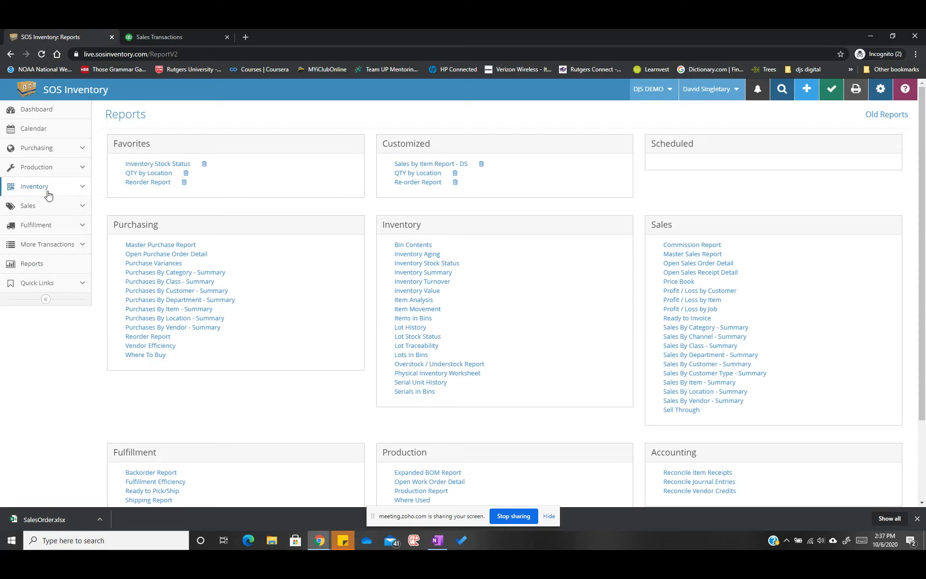
{"action": "left_click", "coordinate": [141, 184]}
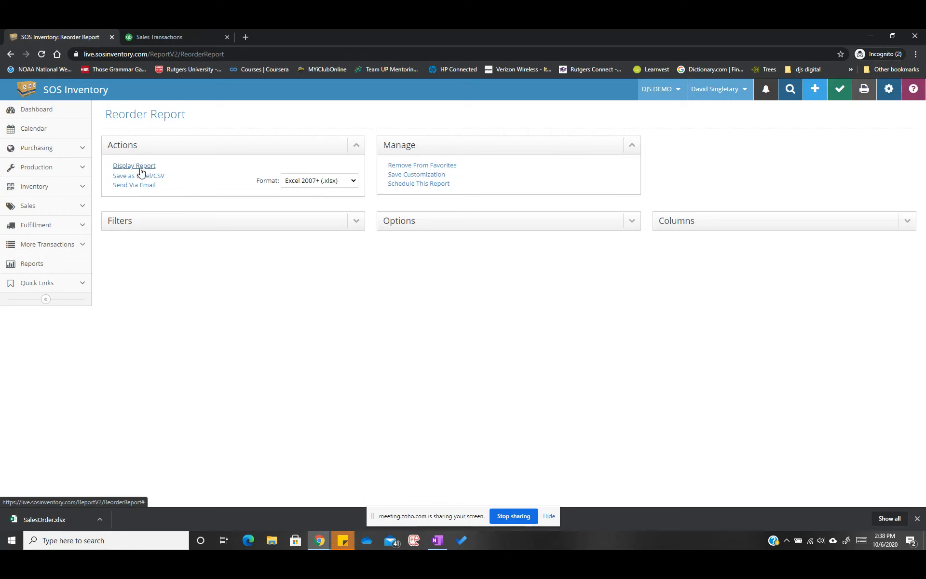
{"action": "left_click", "coordinate": [139, 168]}
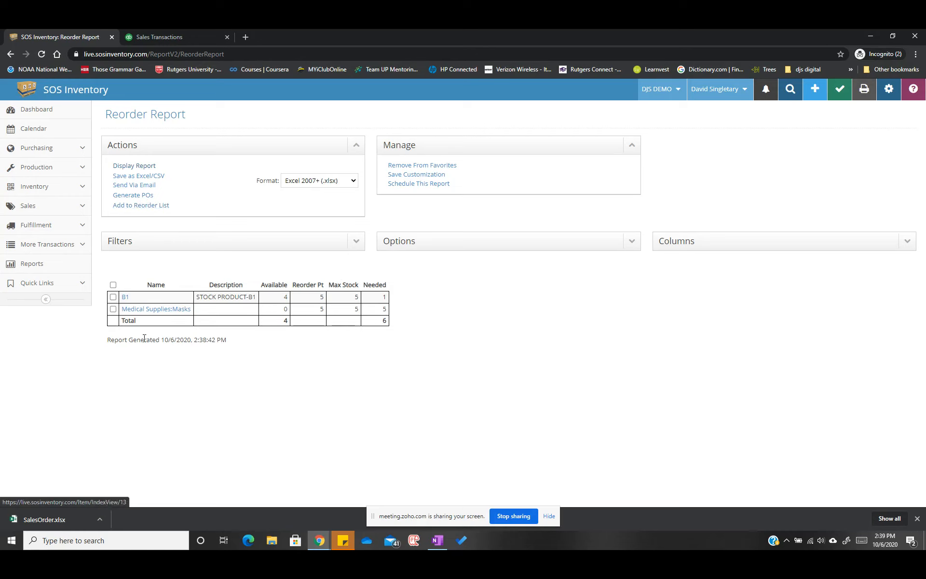
Select all items in the Reorder Report, B1 and Masks, and generate purchase orders for them
{"action": "left_click", "coordinate": [135, 195]}
{"action": "left_click", "coordinate": [114, 296]}
{"action": "left_click", "coordinate": [113, 284]}
{"action": "left_click", "coordinate": [136, 195]}
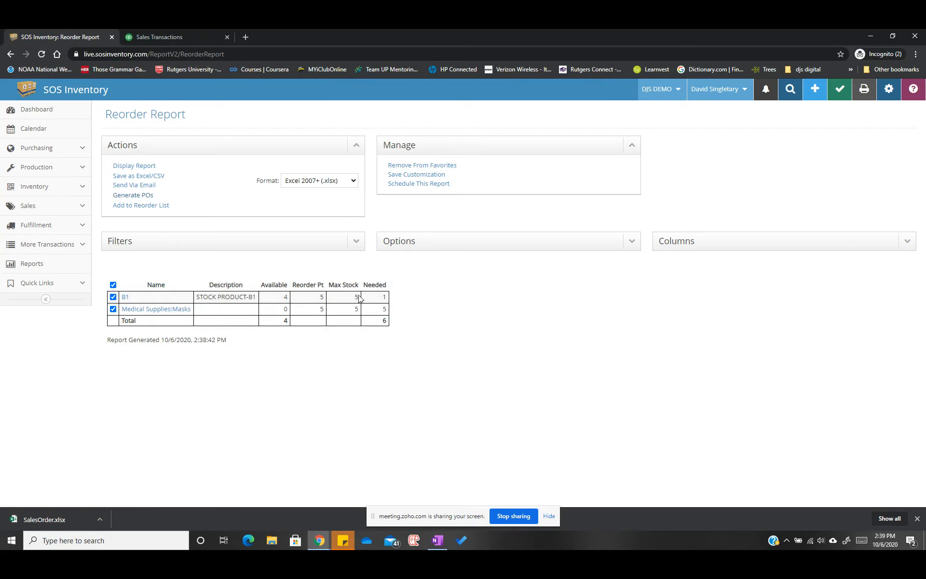
Open the purchase orders list and check the generated ABC COMPANY order in Quick View, then return to the list
{"action": "left_click", "coordinate": [51, 153]}
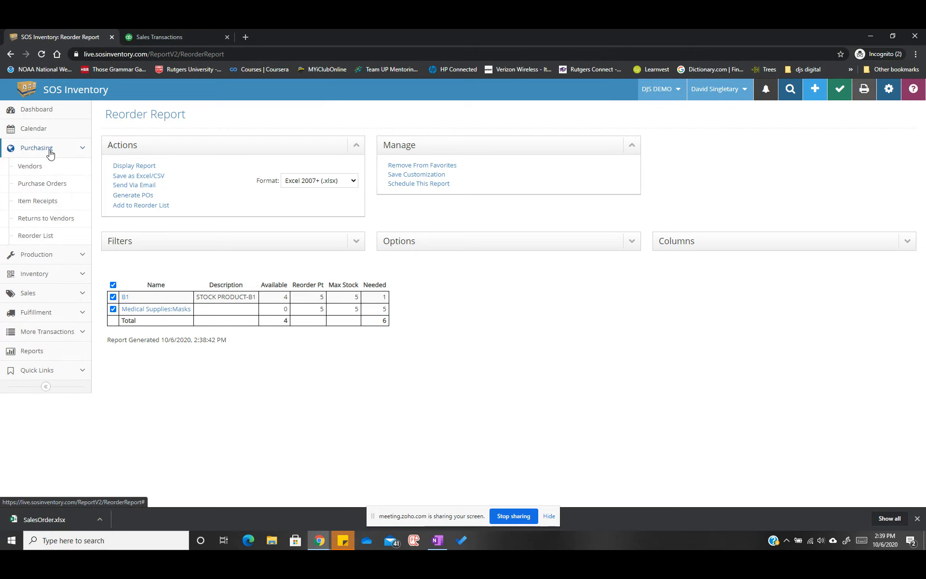
{"action": "left_click", "coordinate": [43, 184]}
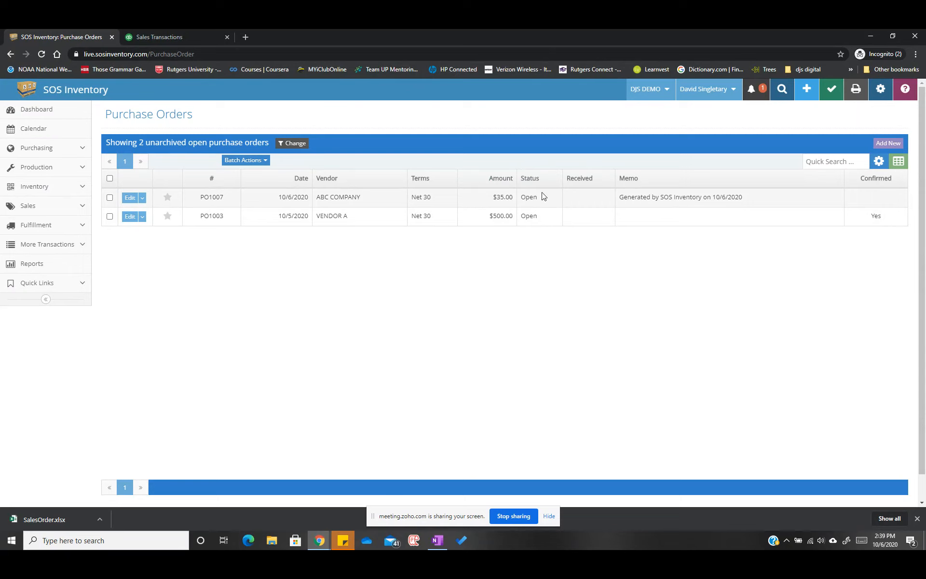
{"action": "left_click", "coordinate": [142, 198]}
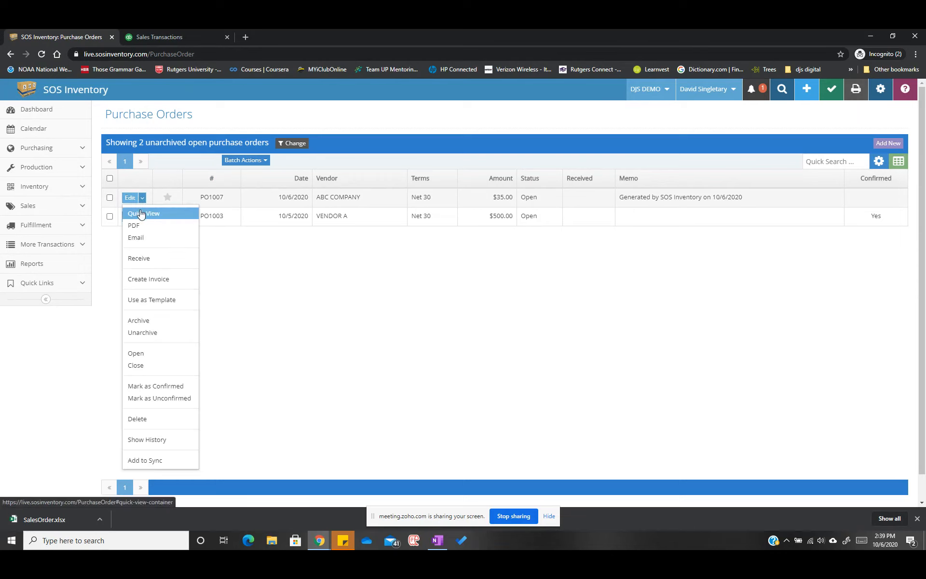
{"action": "left_click", "coordinate": [142, 214]}
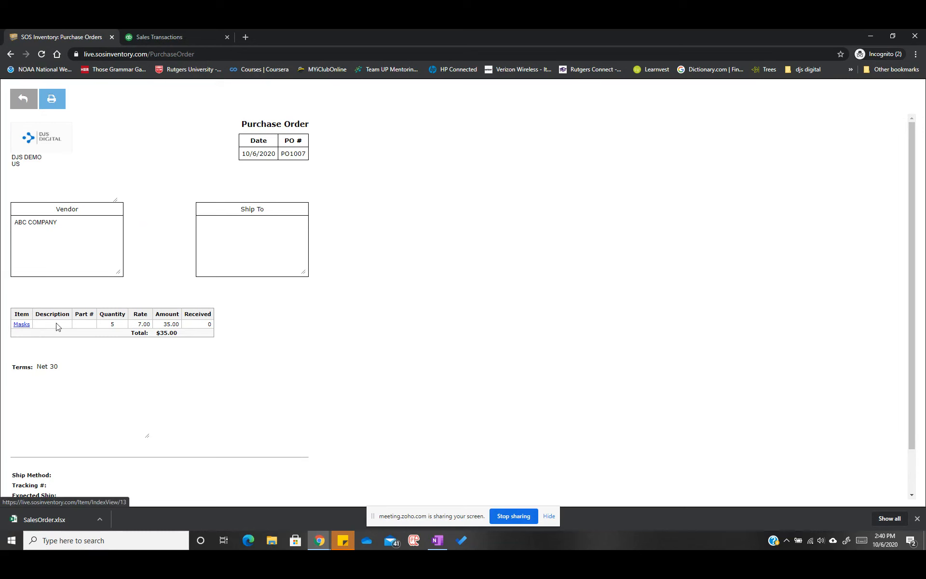
{"action": "left_click", "coordinate": [24, 101]}
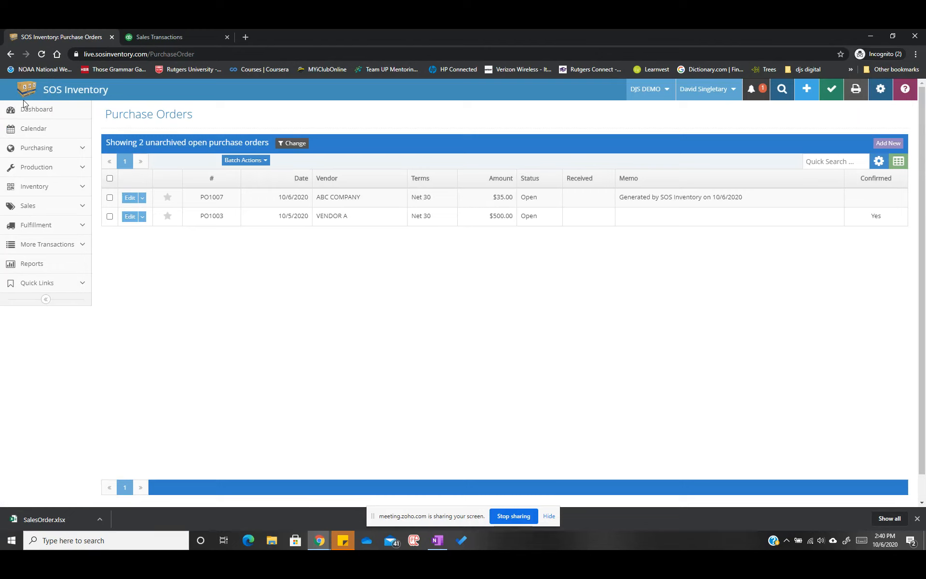
Set the preferred vendor of inventory item B1 to VENDOR B and save the item
{"action": "left_click", "coordinate": [29, 192]}
{"action": "left_click", "coordinate": [27, 204]}
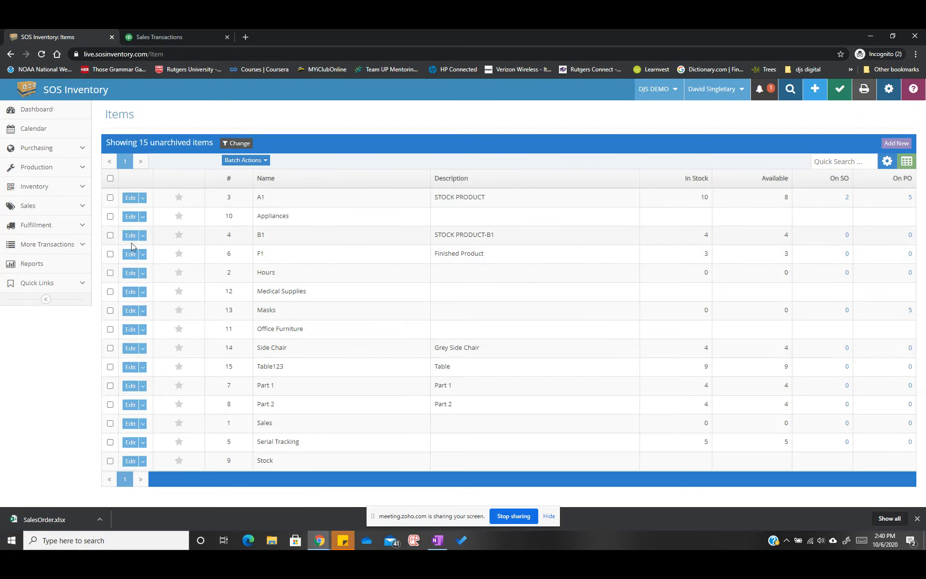
{"action": "left_click", "coordinate": [130, 238]}
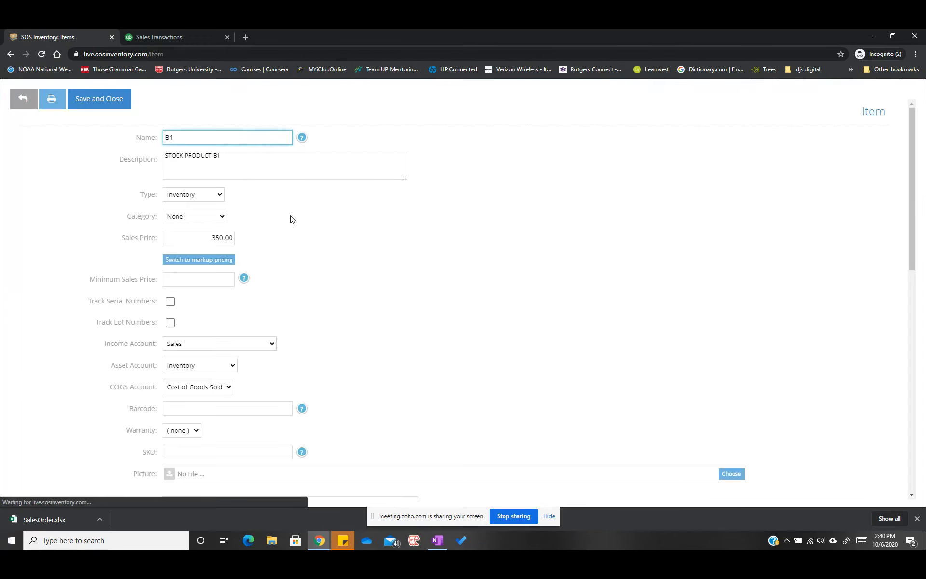
{"action": "scroll", "coordinate": [298, 226], "scroll_direction": "down", "scroll_amount": 4}
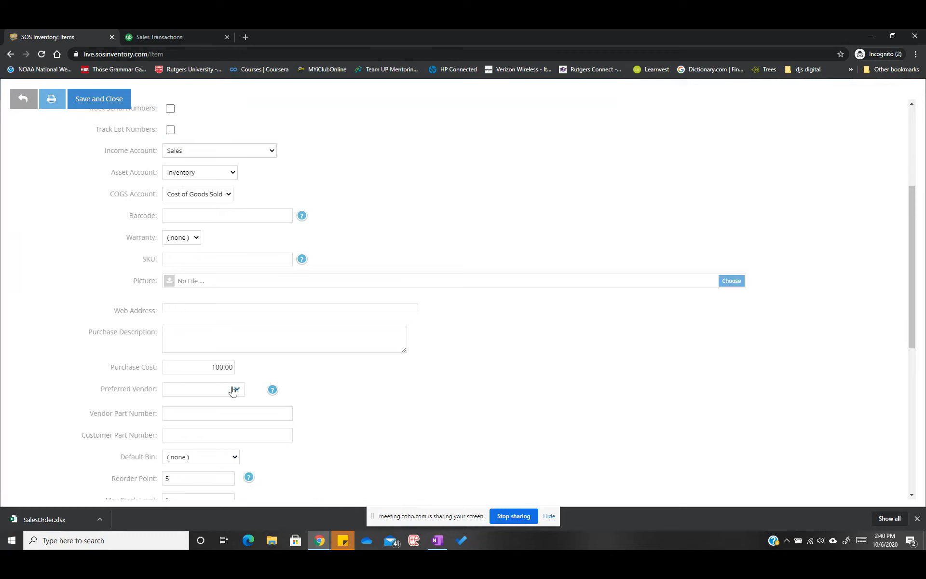
{"action": "left_click", "coordinate": [237, 391]}
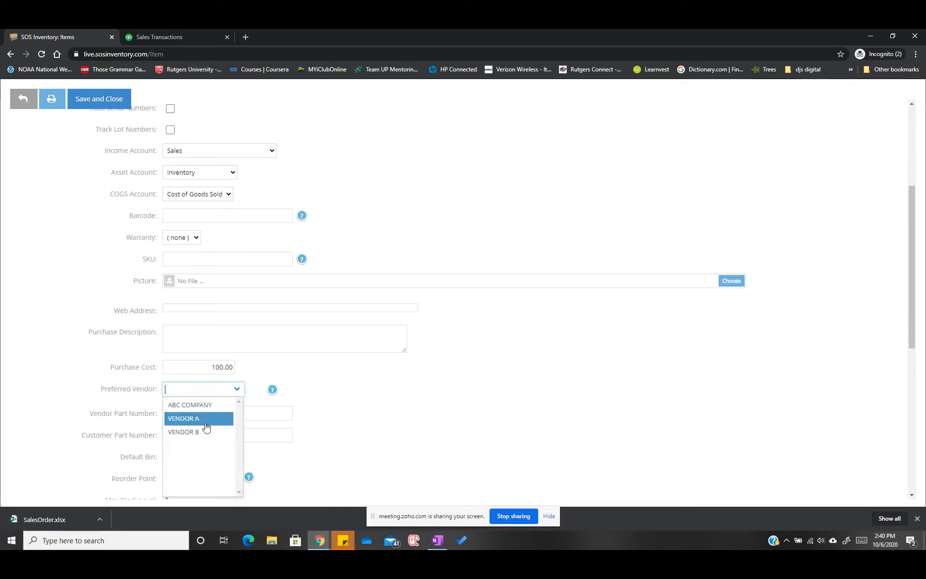
{"action": "left_click", "coordinate": [203, 432]}
{"action": "left_click", "coordinate": [101, 101]}
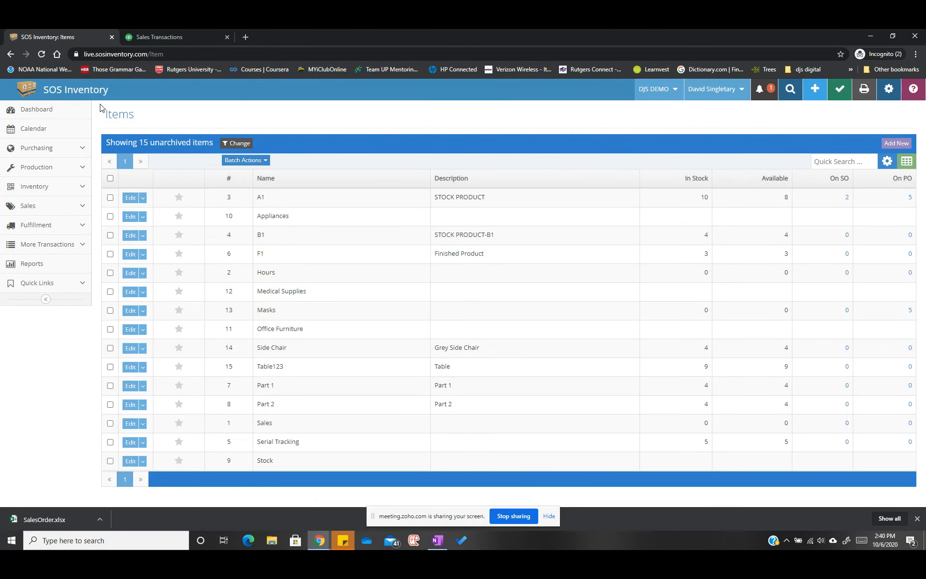
Display the Reorder Report again and generate a purchase order for item B1
{"action": "left_click", "coordinate": [32, 264]}
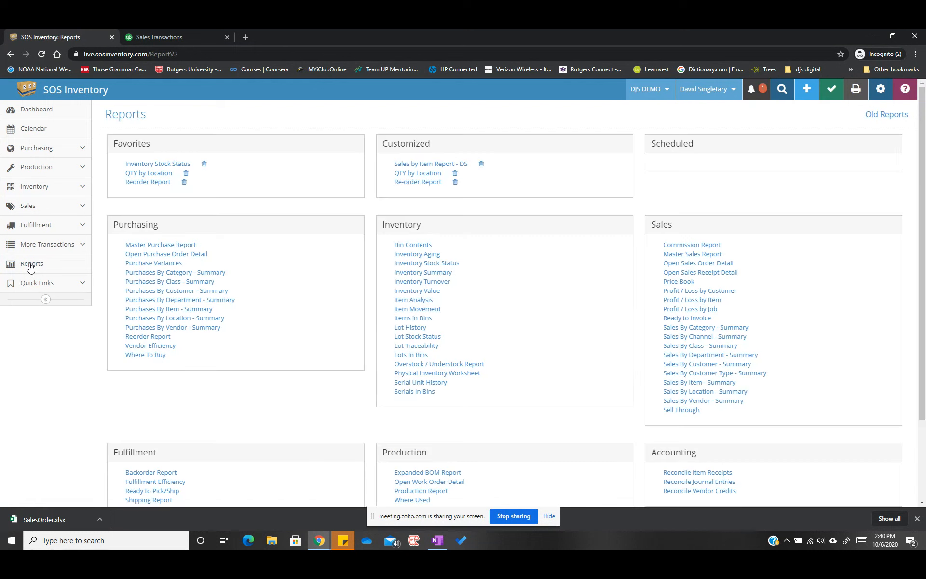
{"action": "left_click", "coordinate": [133, 184]}
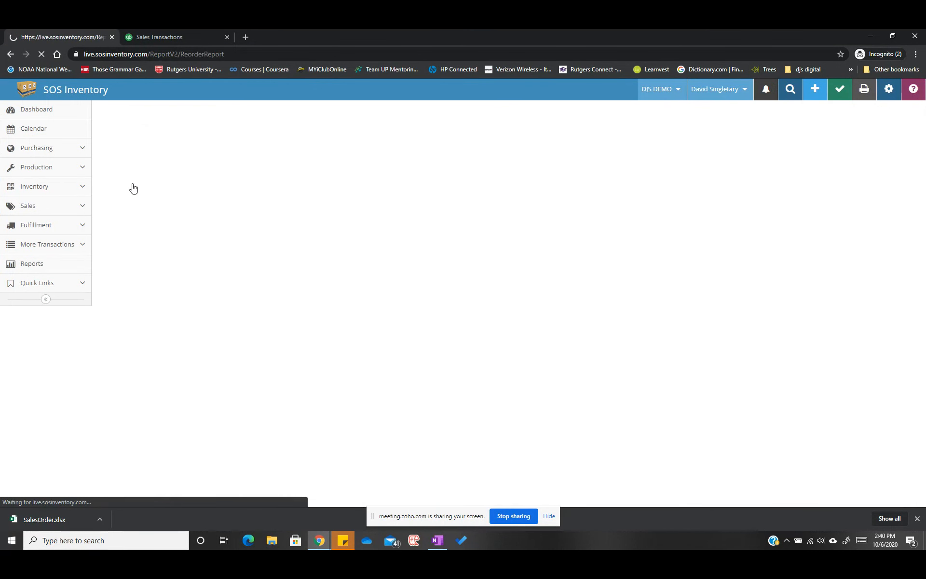
{"action": "left_click", "coordinate": [134, 166]}
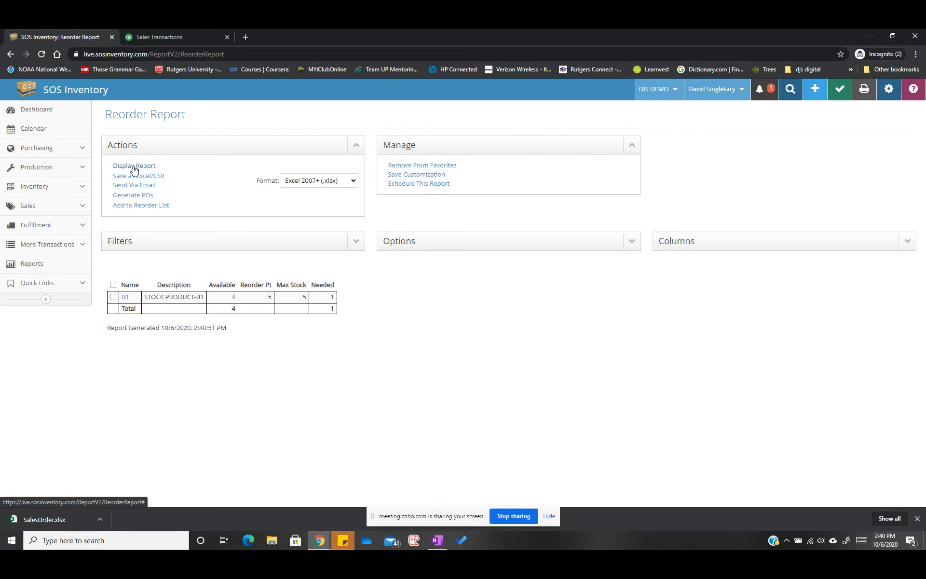
{"action": "left_click", "coordinate": [114, 299]}
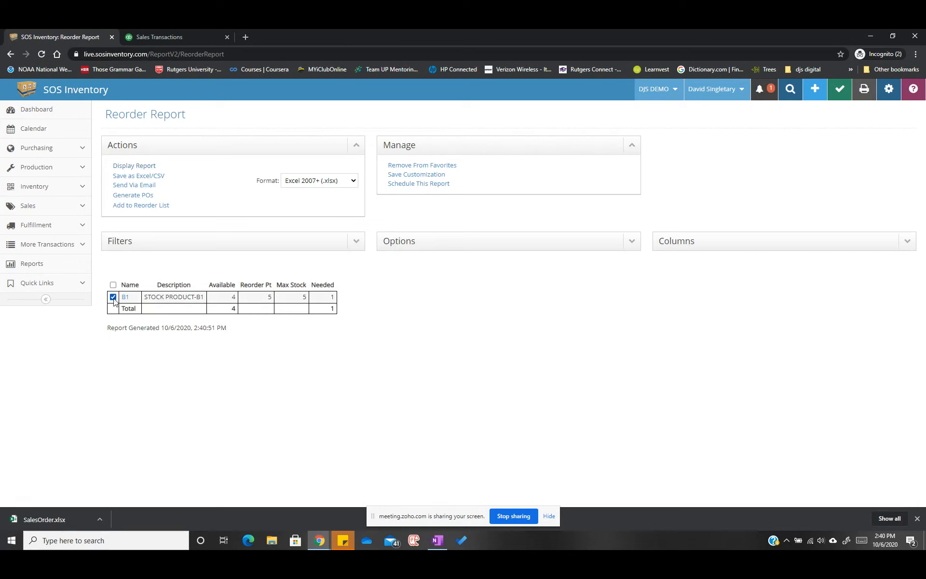
{"action": "left_click", "coordinate": [137, 198]}
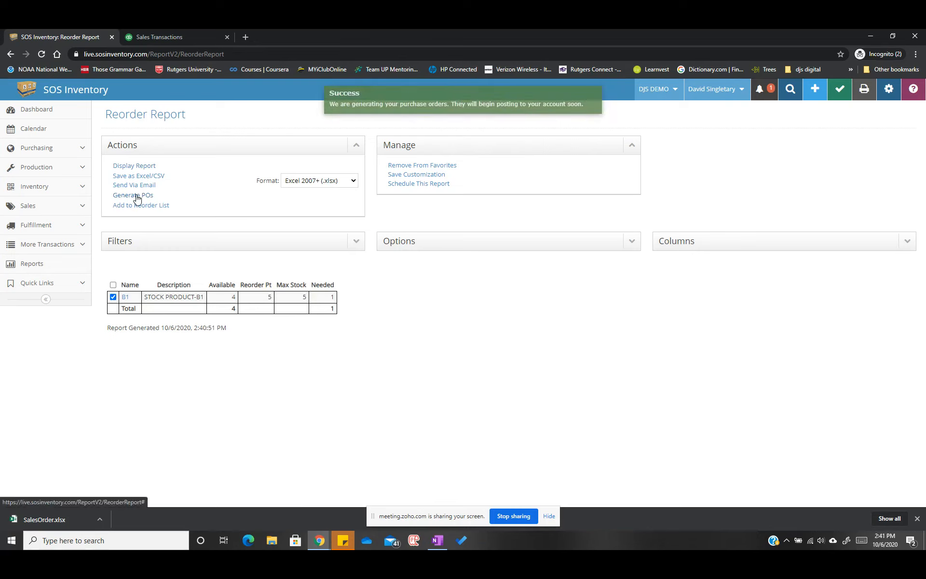
Check the generated VENDOR B purchase order in Quick View and return to the purchase orders list
{"action": "left_click", "coordinate": [42, 148]}
{"action": "left_click", "coordinate": [39, 183]}
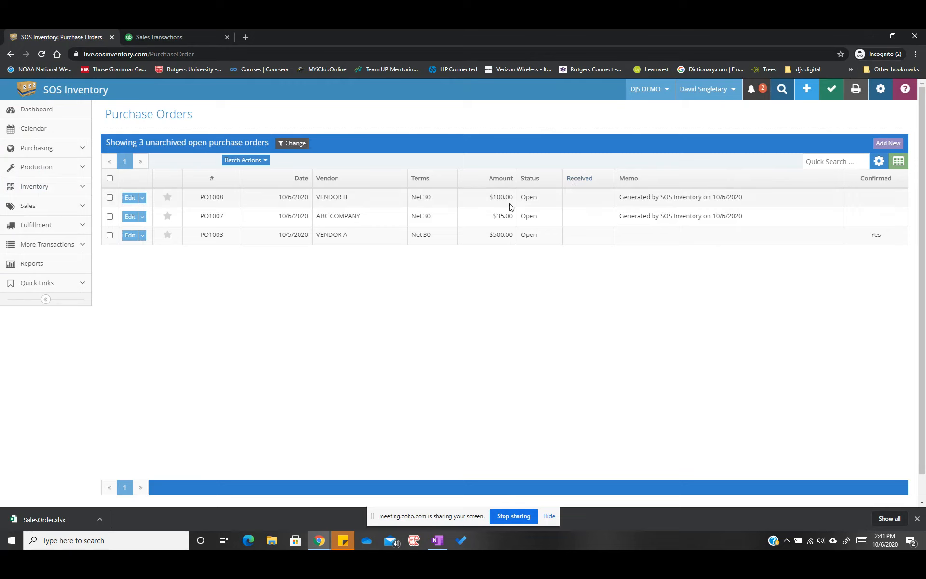
{"action": "left_click", "coordinate": [143, 199]}
{"action": "left_click", "coordinate": [147, 212]}
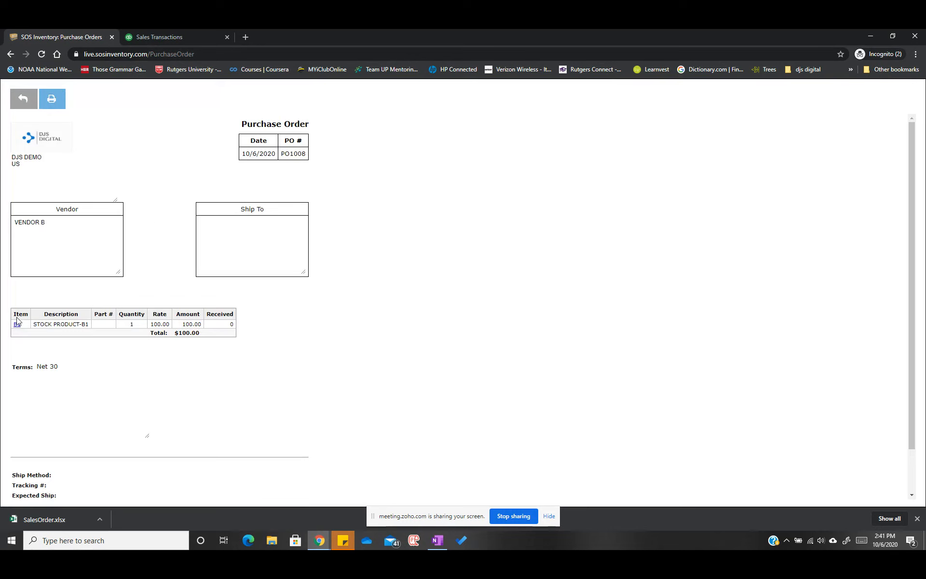
{"action": "left_click", "coordinate": [27, 98]}
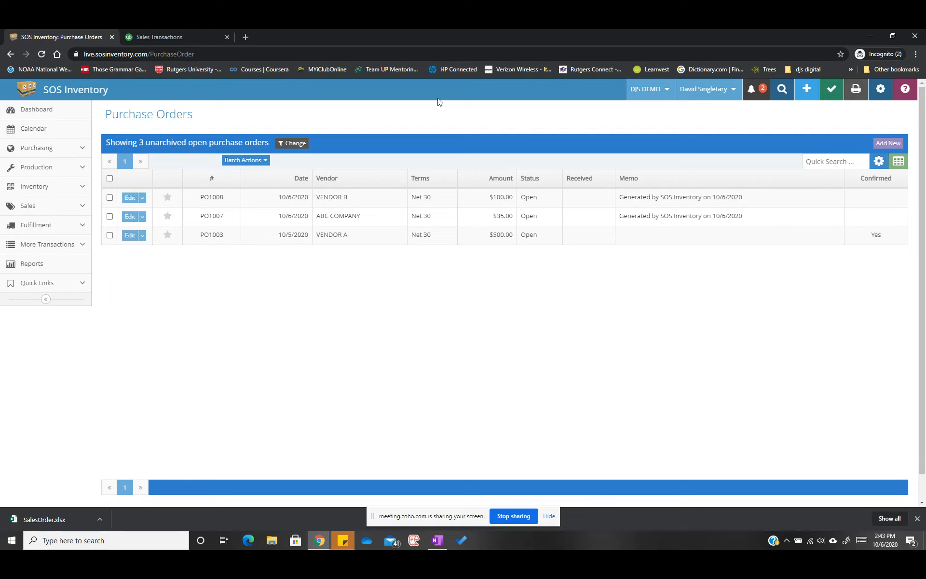
Add a new custom field with the name and description Special Order
{"action": "left_click", "coordinate": [667, 95]}
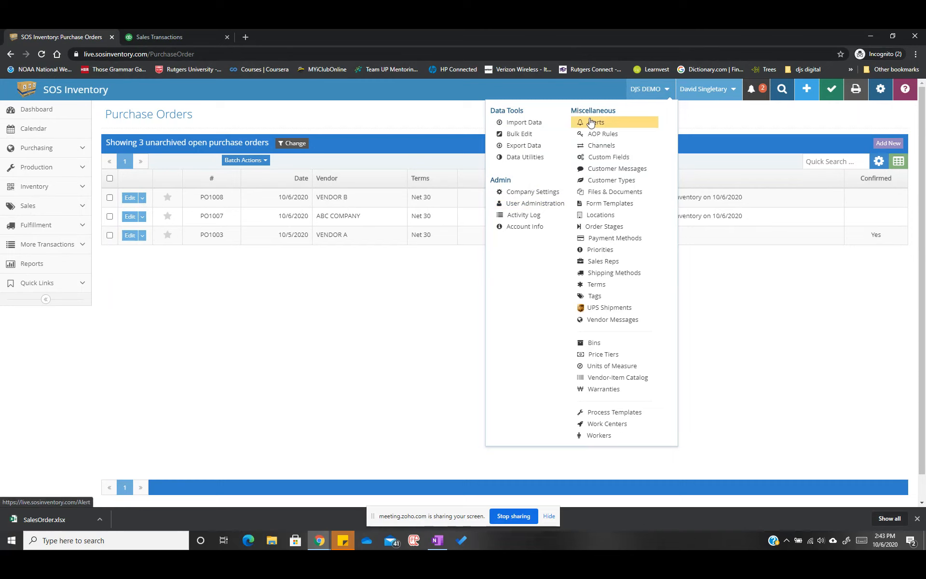
{"action": "left_click", "coordinate": [609, 159]}
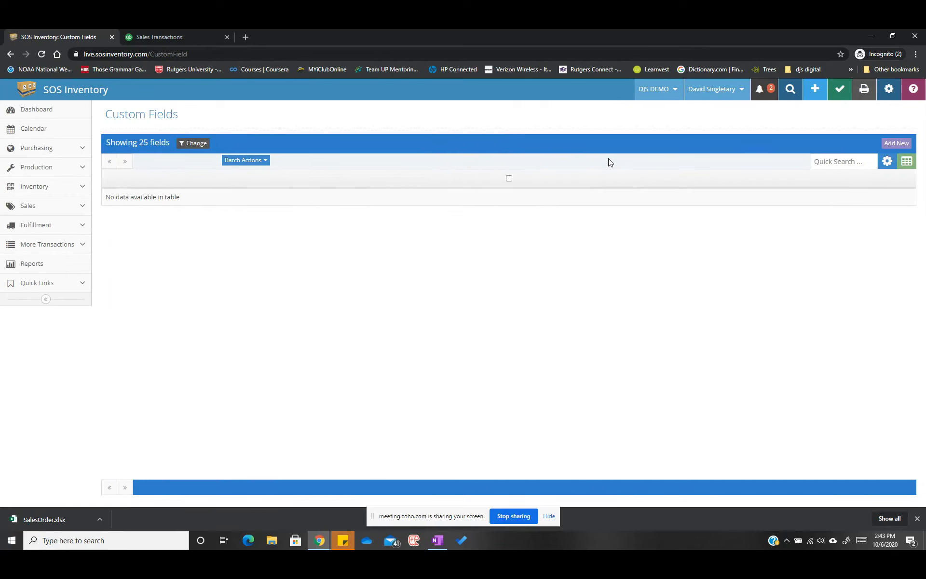
{"action": "left_click", "coordinate": [892, 145]}
{"action": "left_click", "coordinate": [195, 138]}
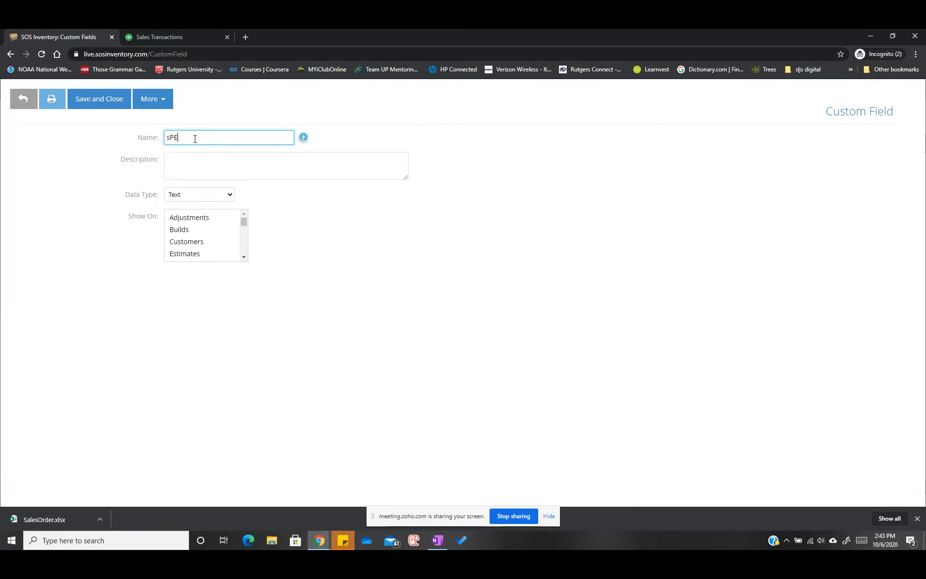
{"action": "type", "text": "Special Order"}
{"action": "left_click", "coordinate": [218, 164]}
{"action": "type", "text": "Special O"}
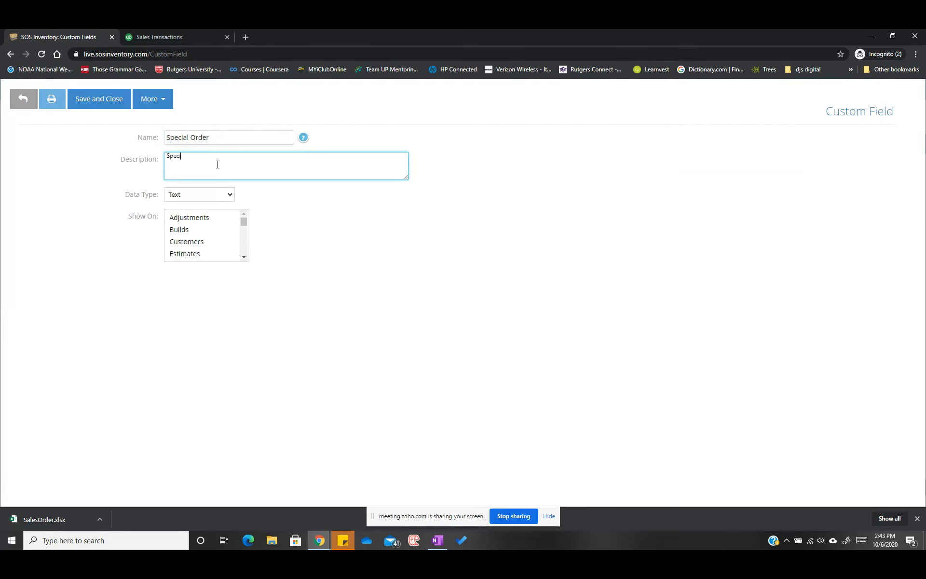
{"action": "type", "text": "rder"}
Show the Special Order field on Sales Orders, set its data type to Check Box (yes/no), and save the field
{"action": "left_click_drag", "start_coordinate": [244, 261], "coordinate": [245, 260]}
{"action": "left_click", "coordinate": [223, 230]}
{"action": "left_click", "coordinate": [229, 195]}
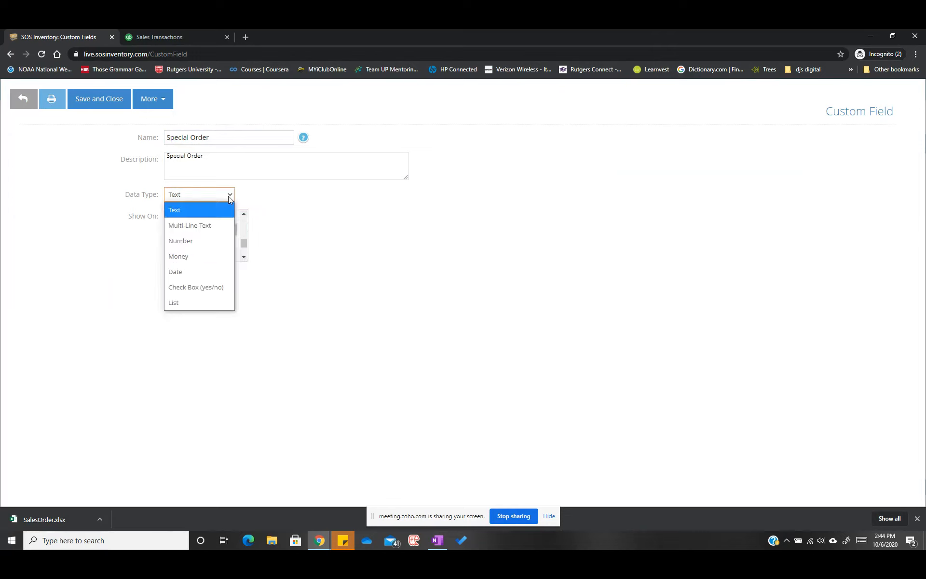
{"action": "left_click", "coordinate": [217, 285]}
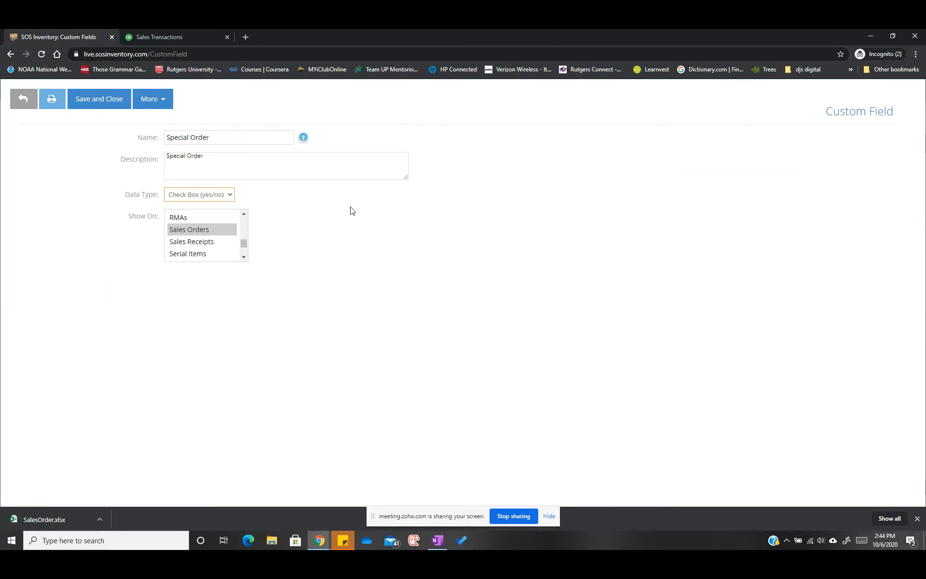
{"action": "left_click", "coordinate": [100, 111]}
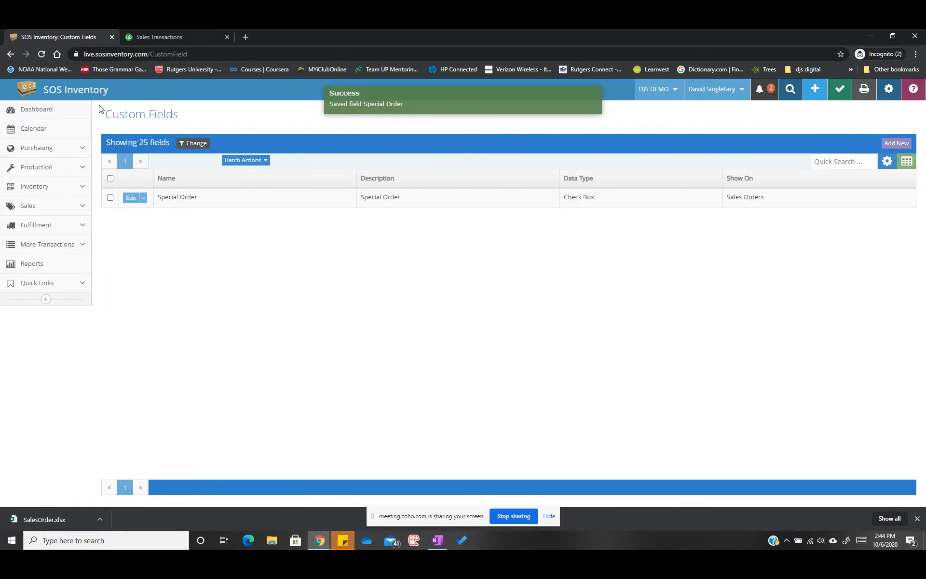
Open a blank new sales order to examine the Special Order check box, and return to the sales orders list without saving
{"action": "left_click", "coordinate": [56, 205]}
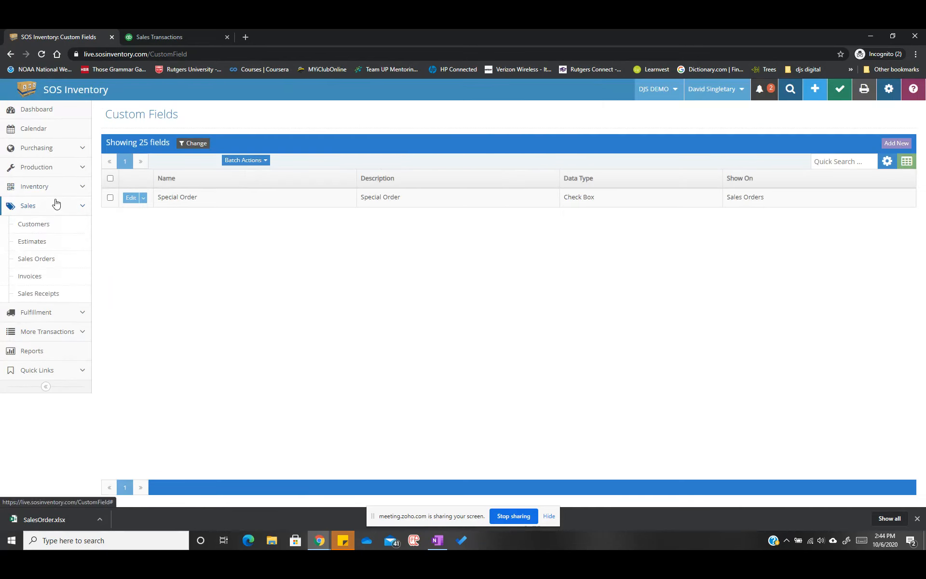
{"action": "left_click", "coordinate": [45, 259]}
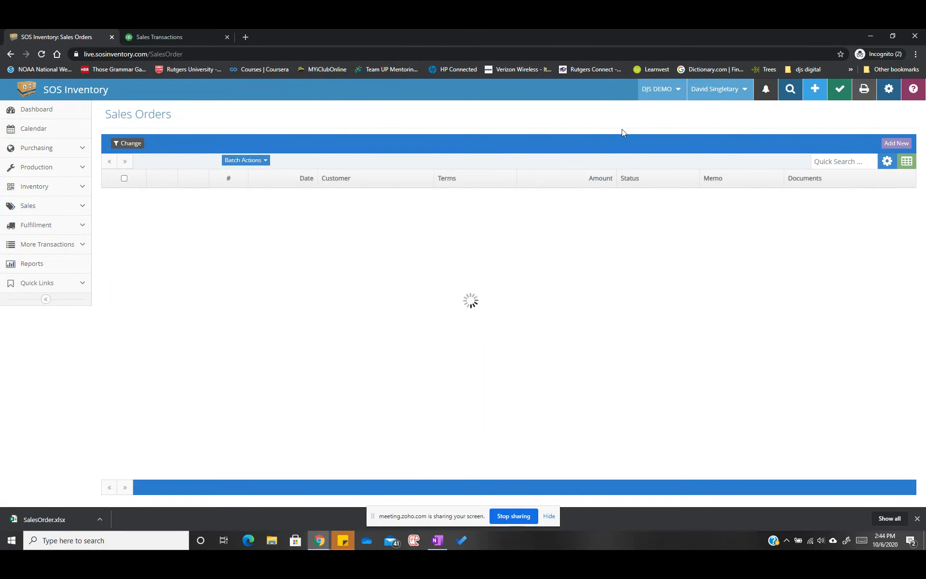
{"action": "left_click", "coordinate": [898, 145]}
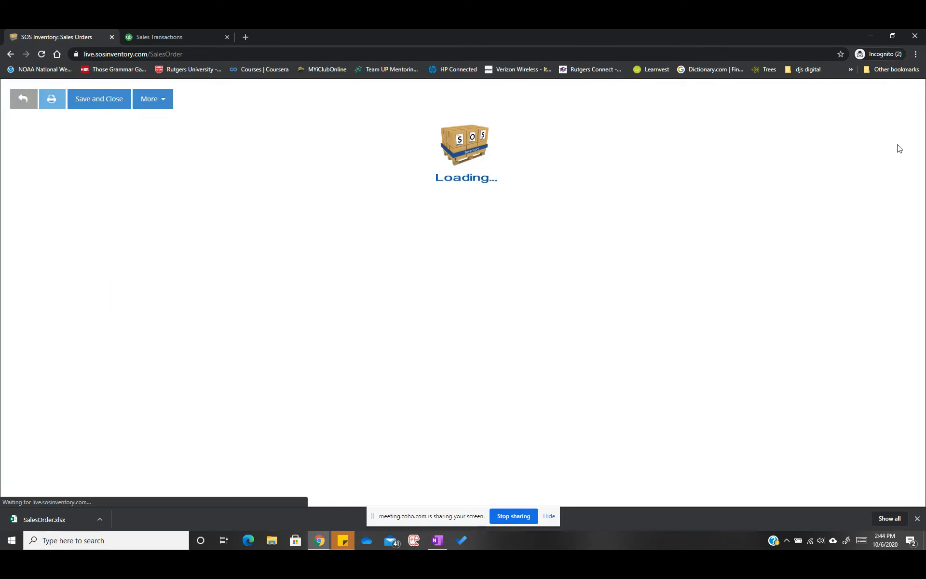
{"action": "scroll", "coordinate": [564, 213], "scroll_direction": "down", "scroll_amount": 4}
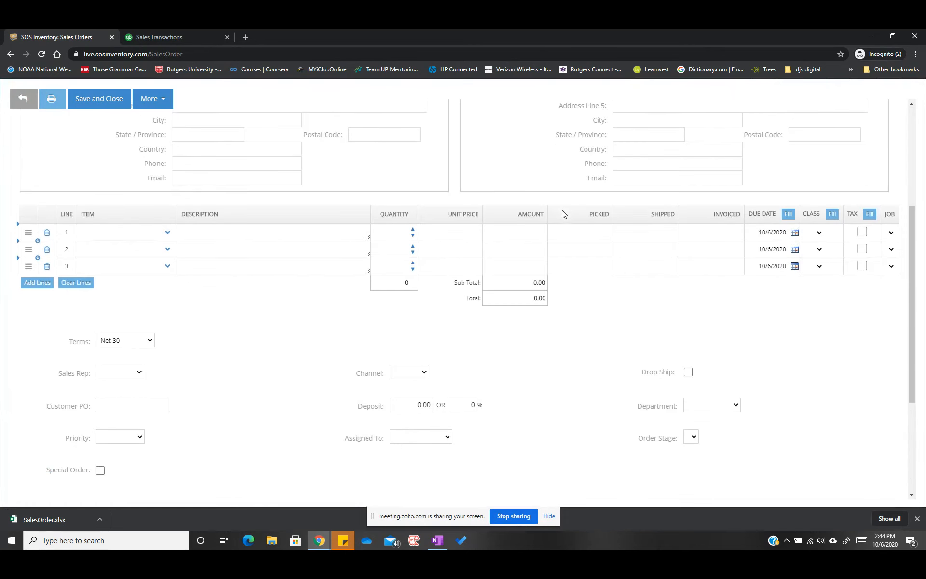
{"action": "scroll", "coordinate": [564, 213], "scroll_direction": "down", "scroll_amount": 3}
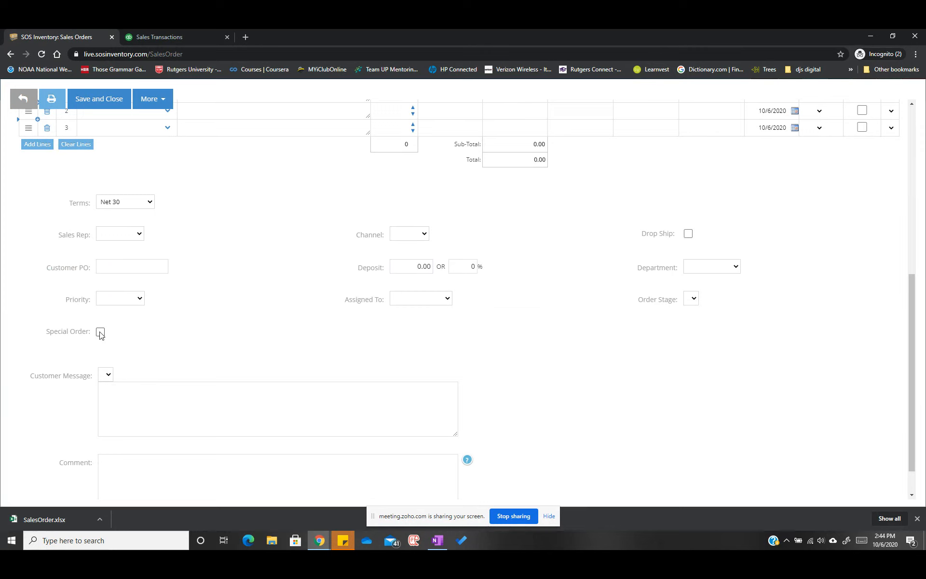
{"action": "left_click", "coordinate": [22, 100]}
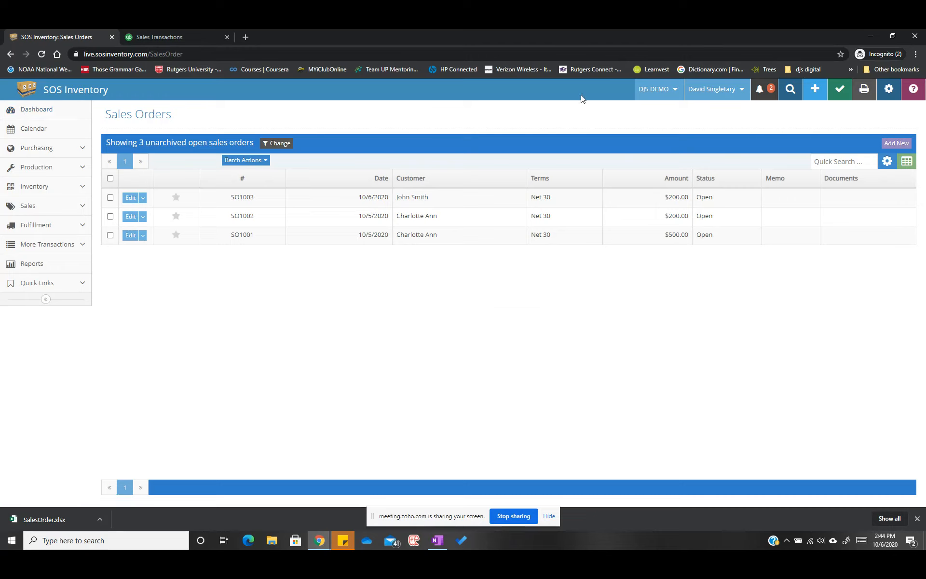
{"action": "left_click", "coordinate": [65, 227]}
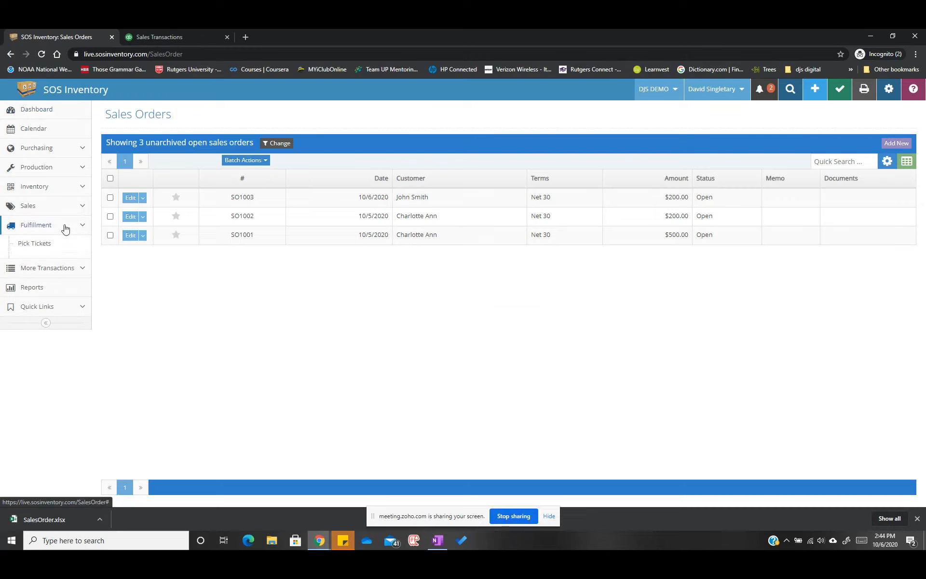
{"action": "left_click", "coordinate": [69, 281]}
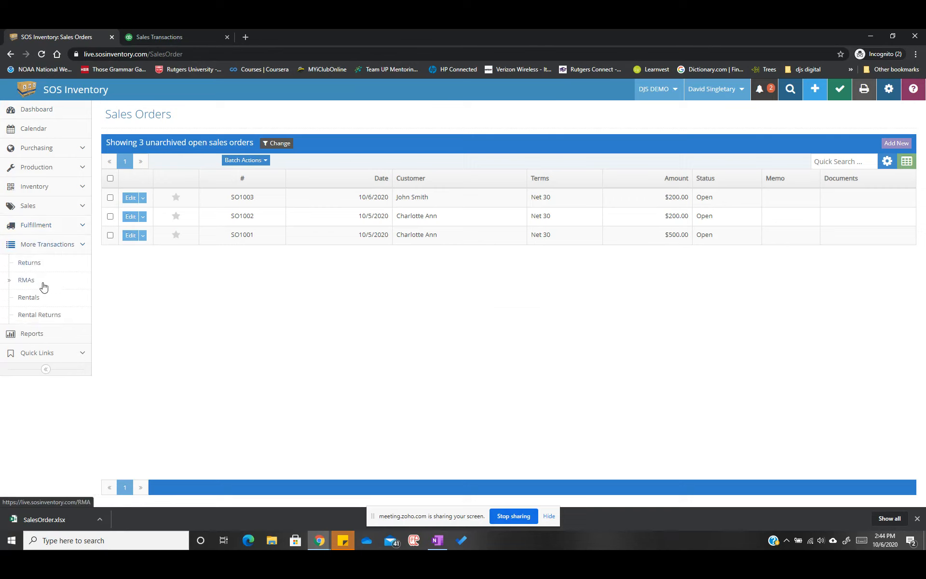
{"action": "left_click", "coordinate": [60, 169]}
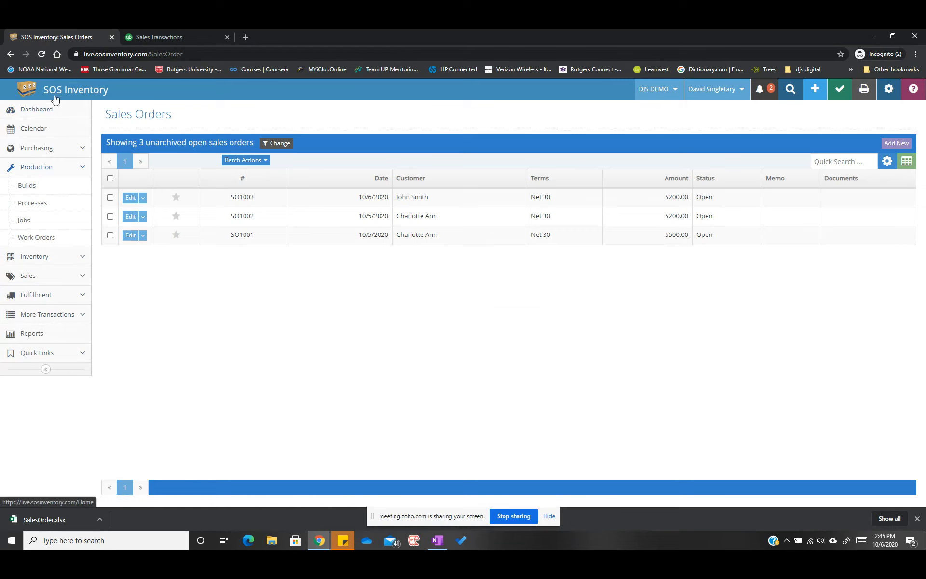
{"action": "left_click", "coordinate": [814, 91]}
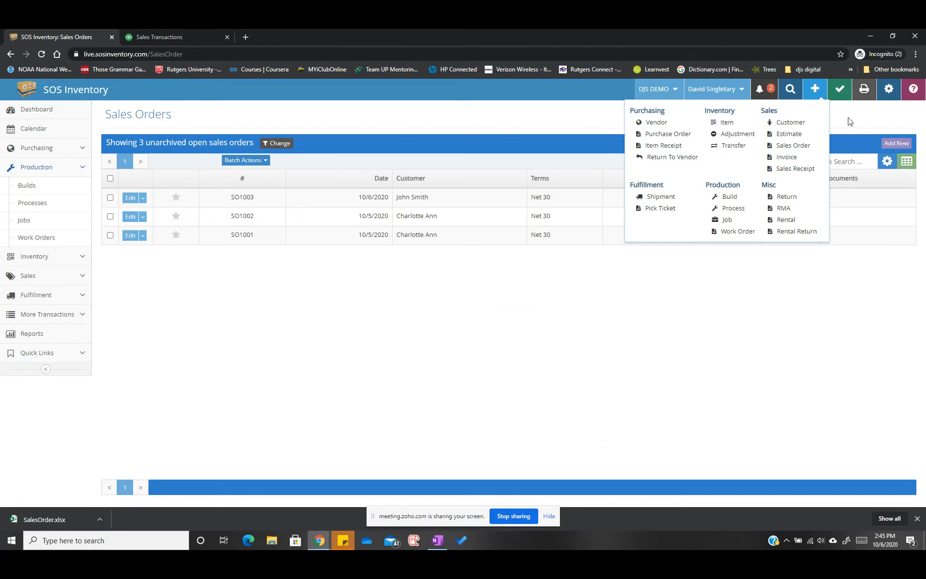
View the print preview of the sales orders list and cancel it
{"action": "left_click", "coordinate": [864, 92]}
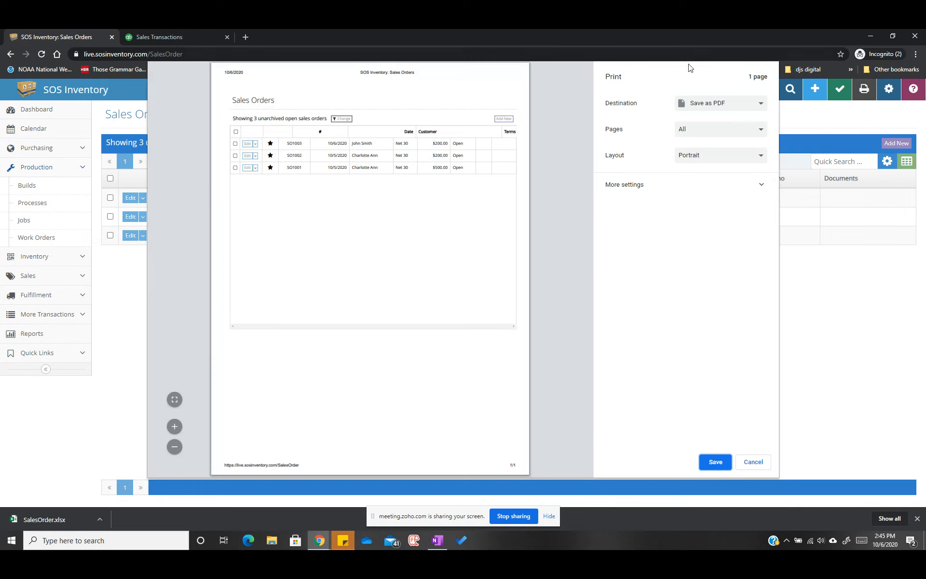
{"action": "left_click", "coordinate": [757, 464]}
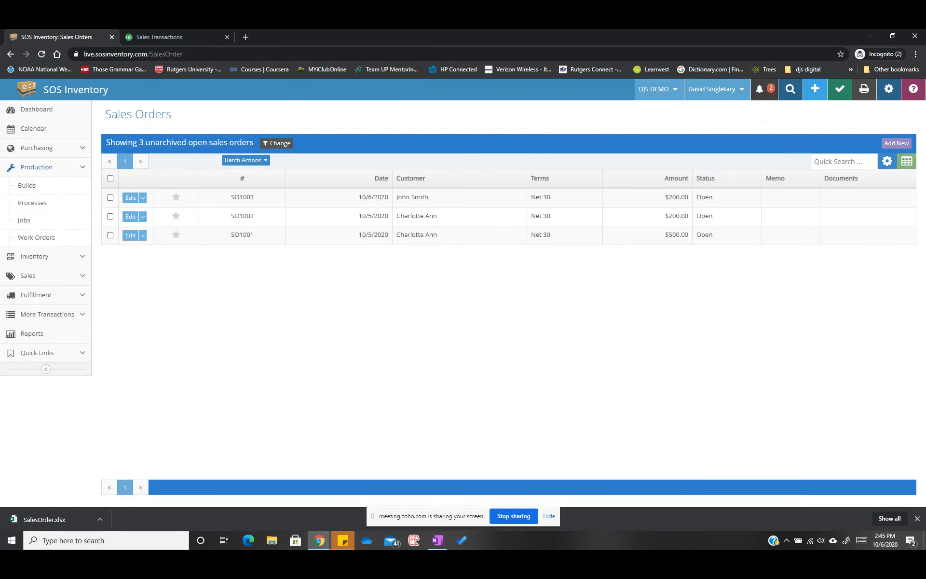
Switch to the SOS Inventory Demo presentation in Sway, review its Who are we? section, and minimize the presentation window
{"action": "key", "text": "alt+Tab"}
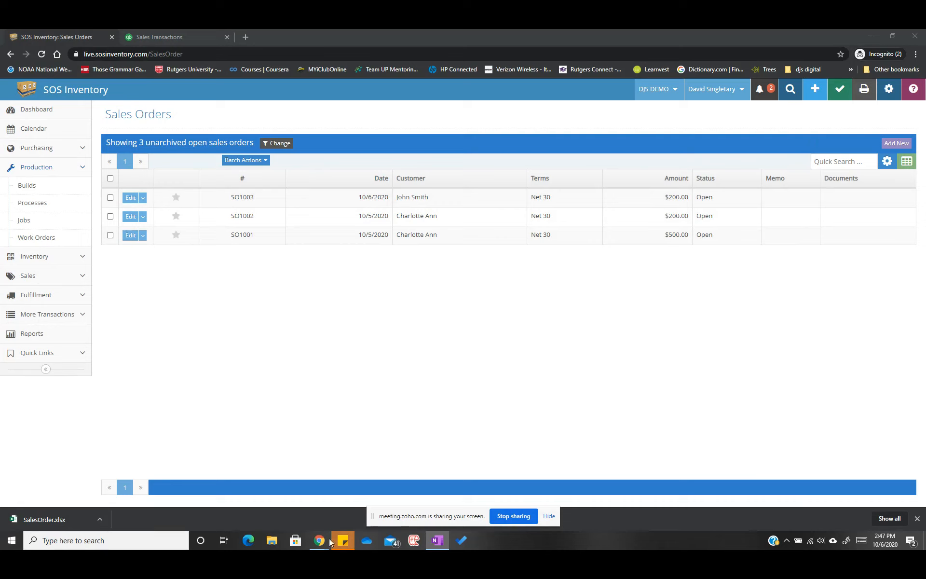
{"action": "mouse_move", "coordinate": [318, 540]}
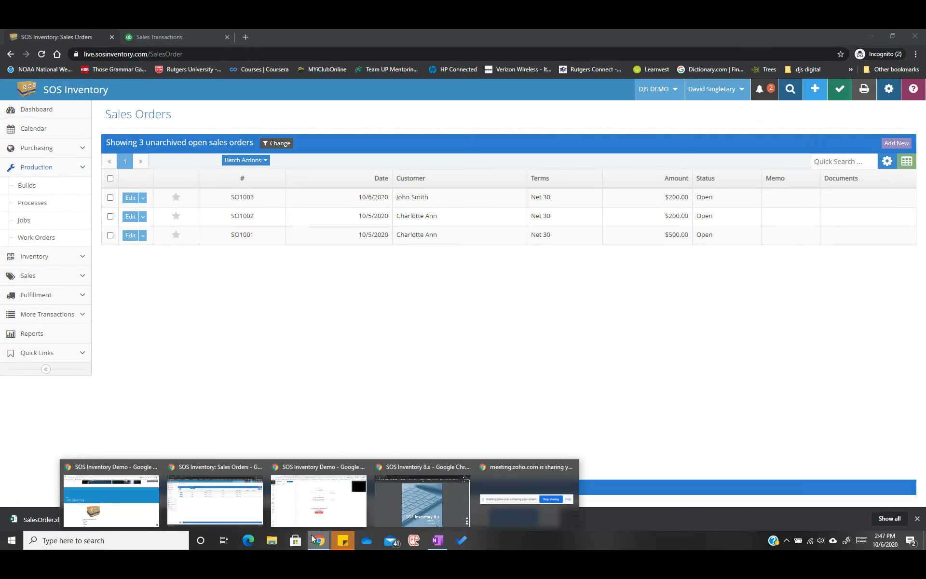
{"action": "left_click", "coordinate": [62, 494]}
{"action": "scroll", "coordinate": [434, 256], "scroll_direction": "down", "scroll_amount": 5}
{"action": "scroll", "coordinate": [464, 254], "scroll_direction": "down", "scroll_amount": 8}
{"action": "scroll", "coordinate": [476, 245], "scroll_direction": "up", "scroll_amount": 4}
{"action": "scroll", "coordinate": [478, 244], "scroll_direction": "up", "scroll_amount": 20}
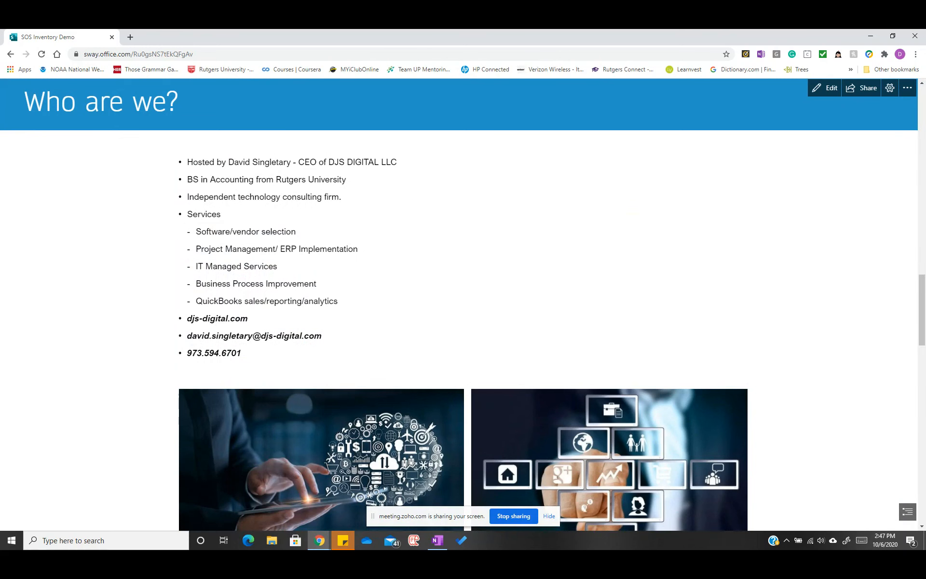
{"action": "left_click", "coordinate": [870, 36]}
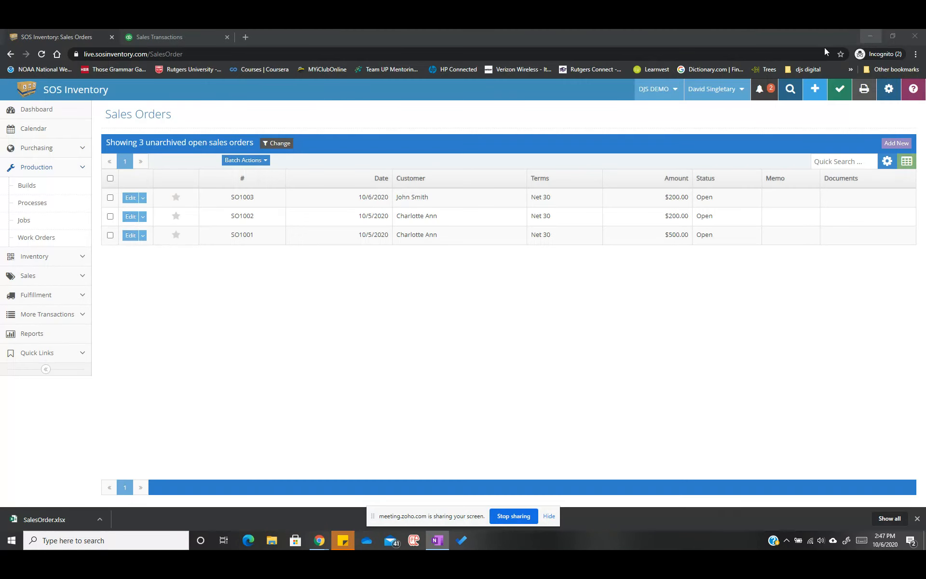